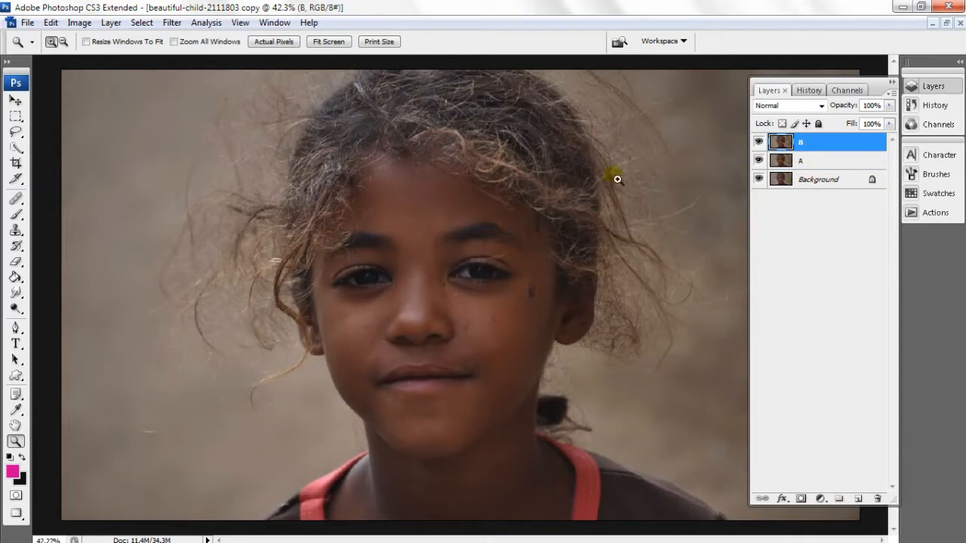
Run Apply Image on layer B with layer A's inverted RGB channel as the source and a changed blending mode.
{"action": "left_click", "coordinate": [80, 22]}
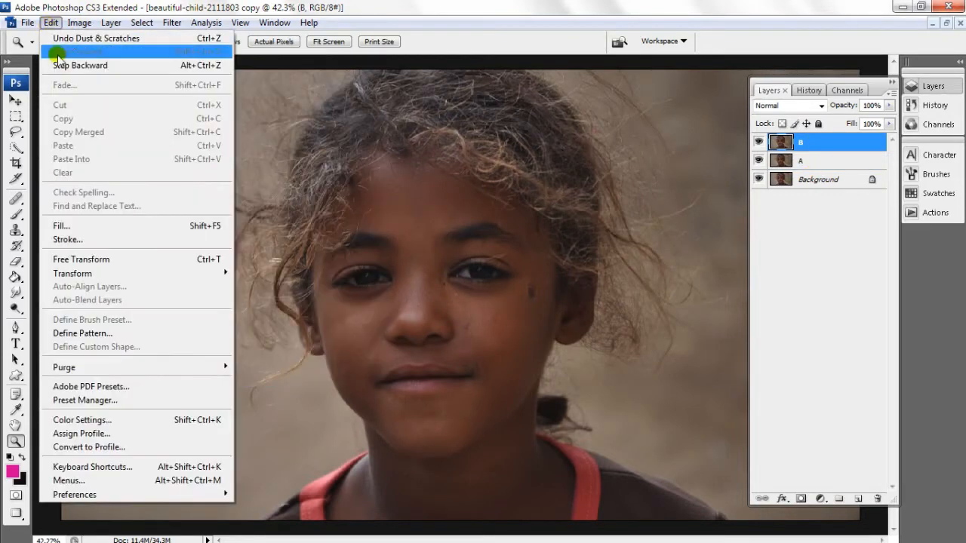
{"action": "left_click", "coordinate": [173, 91]}
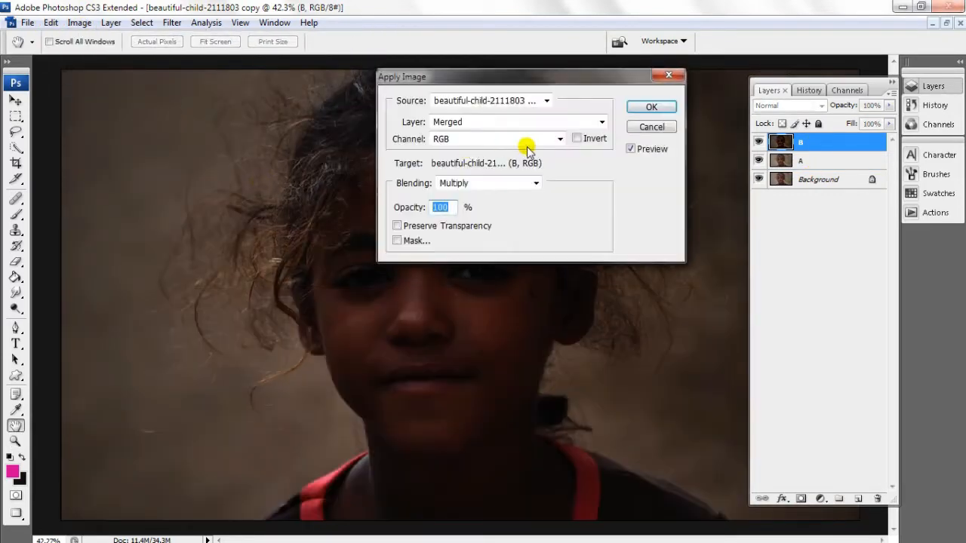
{"action": "left_click", "coordinate": [602, 122]}
{"action": "left_click", "coordinate": [508, 172]}
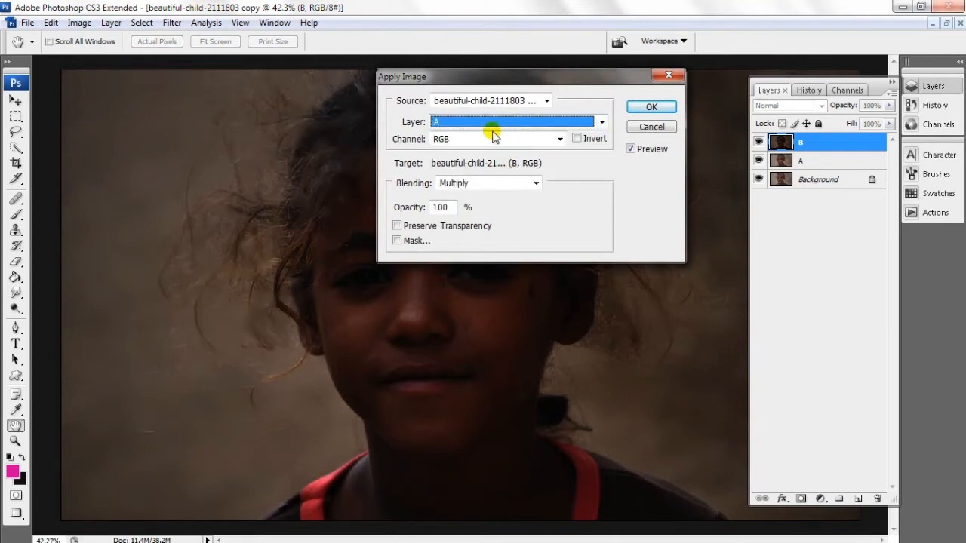
{"action": "left_click", "coordinate": [578, 138]}
{"action": "left_click", "coordinate": [491, 185]}
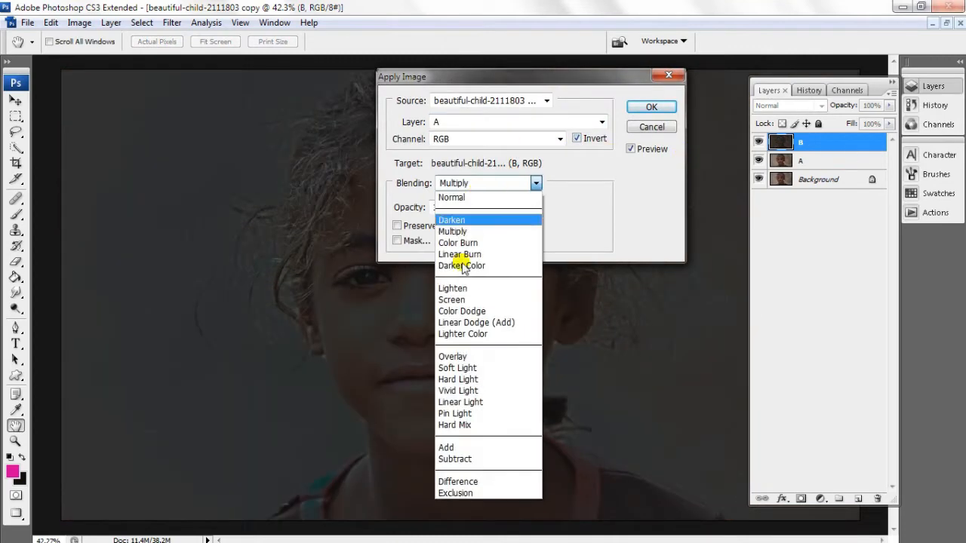
{"action": "left_click", "coordinate": [468, 387]}
{"action": "left_click", "coordinate": [652, 107]}
{"action": "key", "text": "z"}
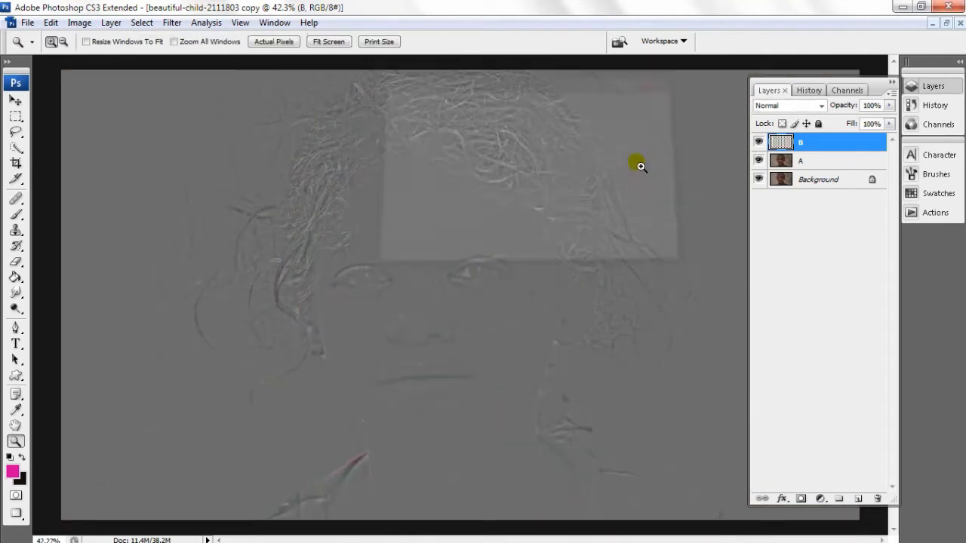
Set layer B's blend mode to Linear Light.
{"action": "right_click", "coordinate": [410, 248]}
{"action": "left_click", "coordinate": [424, 257]}
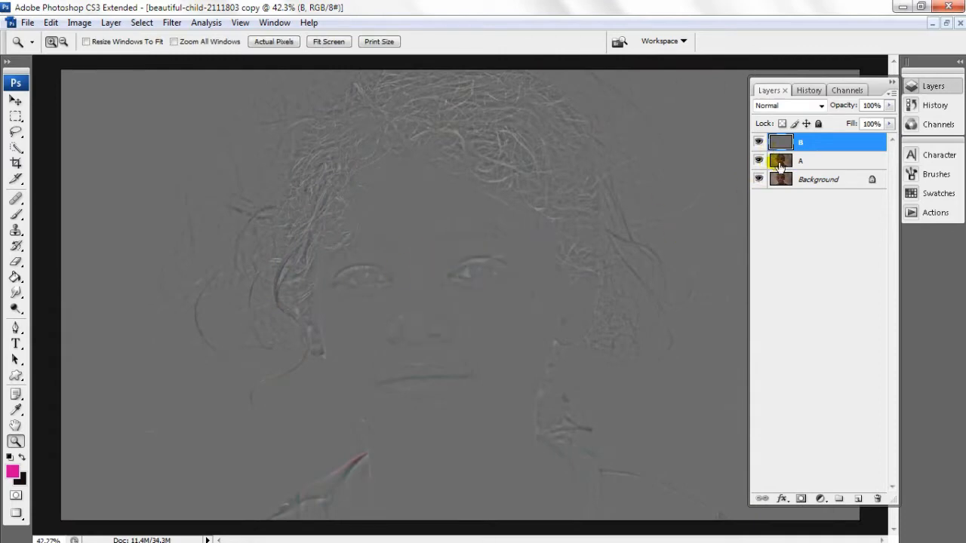
{"action": "left_click", "coordinate": [792, 106]}
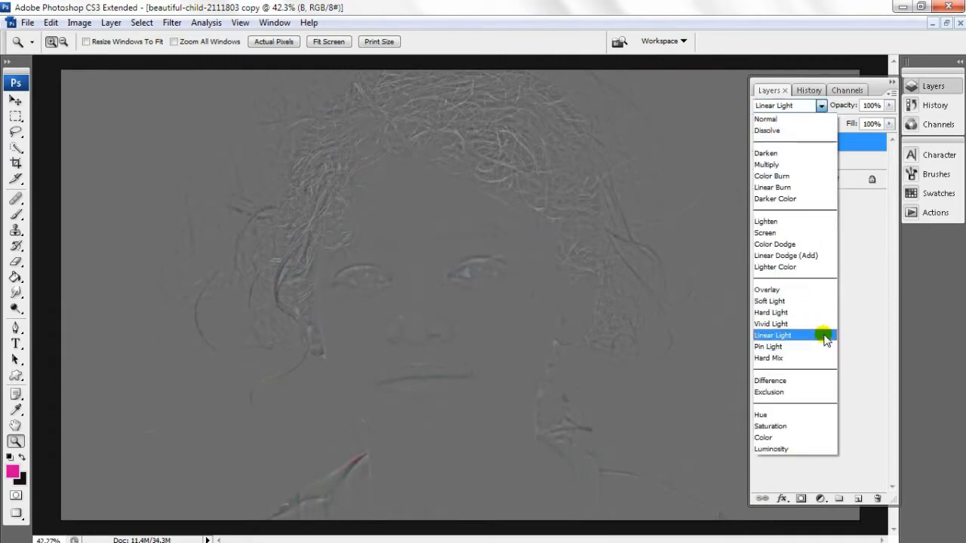
{"action": "left_click", "coordinate": [821, 335]}
Set up the Clone Stamp tool to sample only the Current Layer for retouching the right-hand eye.
{"action": "left_click", "coordinate": [457, 332]}
{"action": "left_click", "coordinate": [452, 318]}
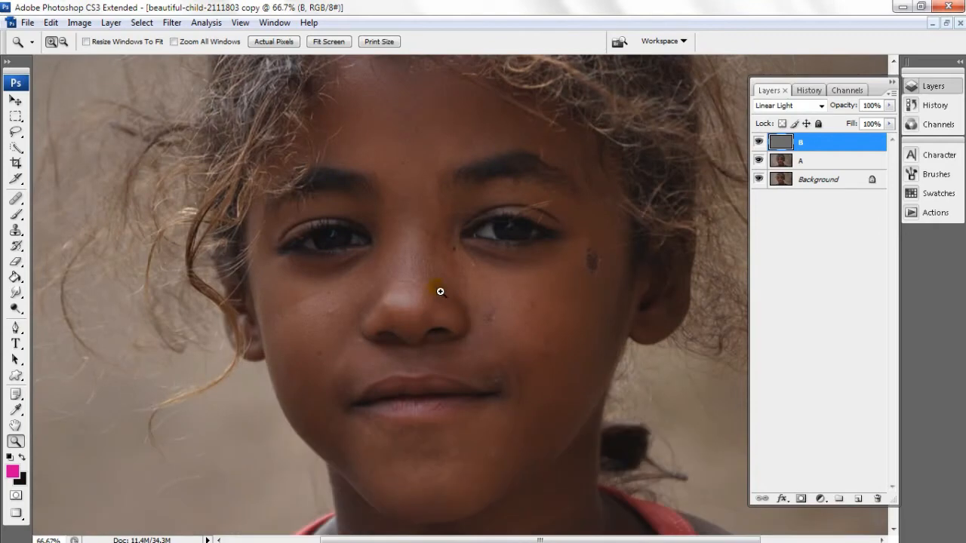
{"action": "left_click", "coordinate": [438, 288]}
{"action": "left_click_drag", "start_coordinate": [457, 287], "coordinate": [432, 325]}
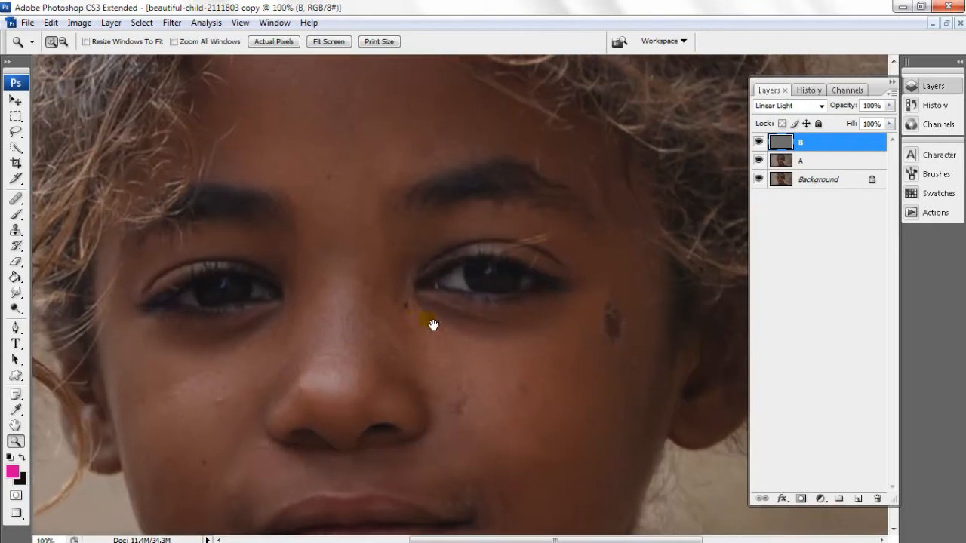
{"action": "left_click", "coordinate": [552, 226]}
{"action": "left_click", "coordinate": [16, 217]}
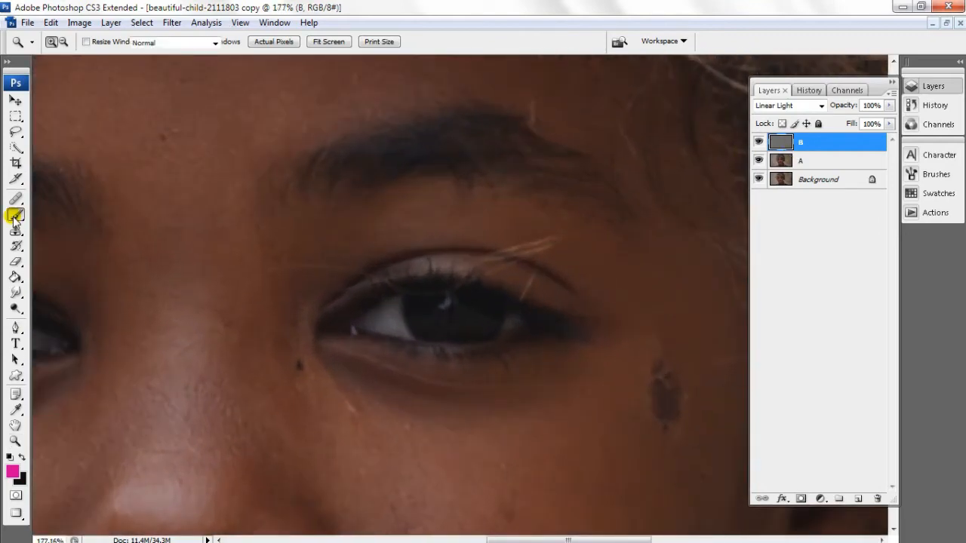
{"action": "scroll", "coordinate": [27, 240], "scroll_direction": "up", "scroll_amount": 1}
{"action": "left_click", "coordinate": [13, 203]}
{"action": "left_click", "coordinate": [15, 213]}
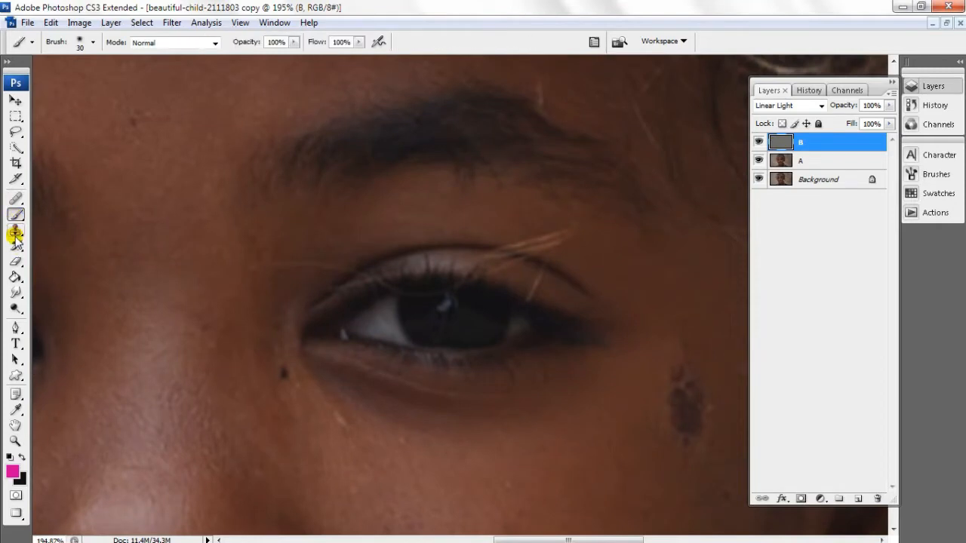
{"action": "left_click", "coordinate": [15, 234]}
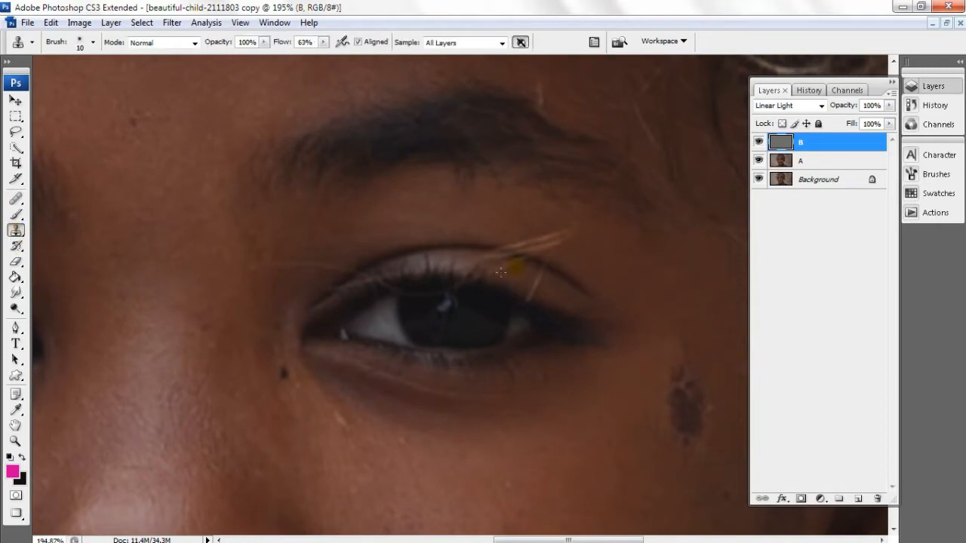
{"action": "left_click", "coordinate": [502, 43]}
{"action": "left_click", "coordinate": [449, 53]}
Clone clean skin texture over the light stray hairs above the outer eyelid crease.
{"action": "left_click", "coordinate": [580, 259], "text": "alt"}
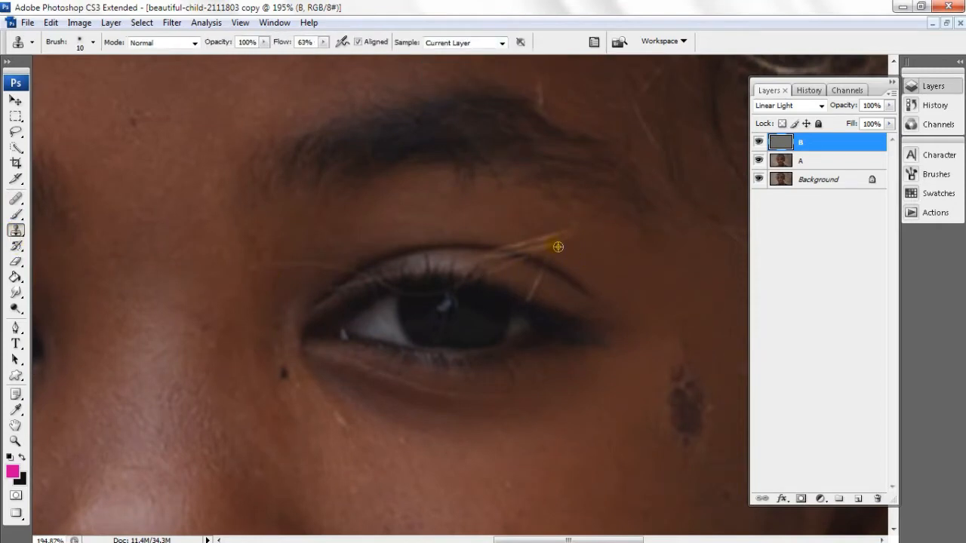
{"action": "scroll", "coordinate": [587, 257], "scroll_direction": "up", "scroll_amount": 2}
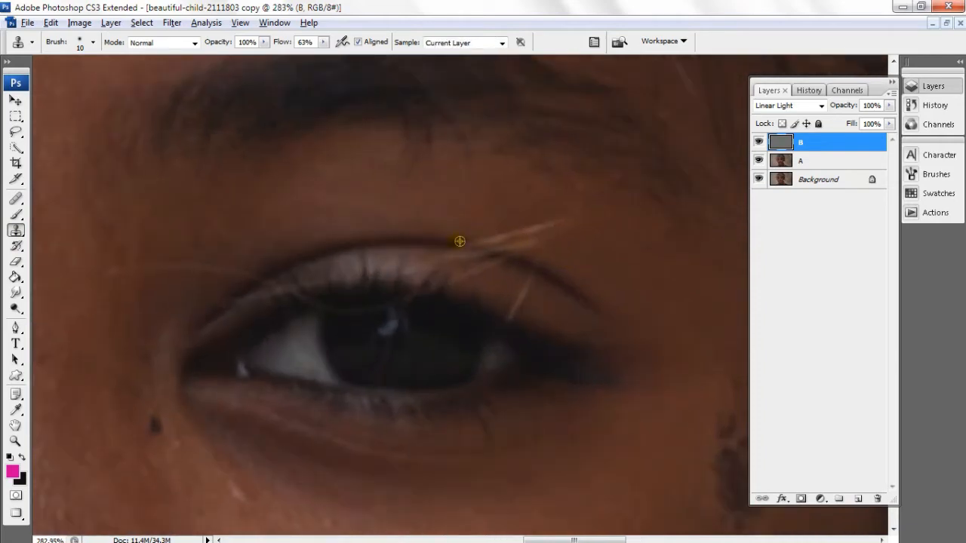
{"action": "scroll", "coordinate": [459, 241], "scroll_direction": "up", "scroll_amount": 1}
{"action": "mouse_move", "coordinate": [470, 224]}
{"action": "left_mouse_down"}
{"action": "mouse_move", "coordinate": [487, 235]}
{"action": "mouse_move", "coordinate": [572, 218]}
{"action": "mouse_move", "coordinate": [520, 247]}
{"action": "left_mouse_up"}
{"action": "left_click", "coordinate": [581, 249], "text": "alt"}
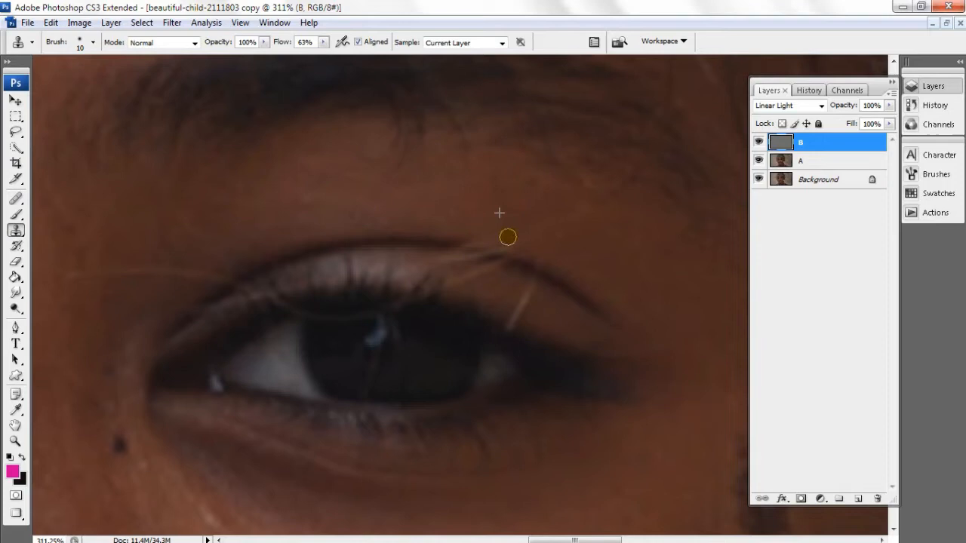
Set the Clone Stamp flow to 71% and clone out the short stray hair on the outer eyelid.
{"action": "left_click", "coordinate": [323, 42]}
{"action": "left_click_drag", "start_coordinate": [323, 55], "coordinate": [329, 56]}
{"action": "scroll", "coordinate": [551, 289], "scroll_direction": "up", "scroll_amount": 1}
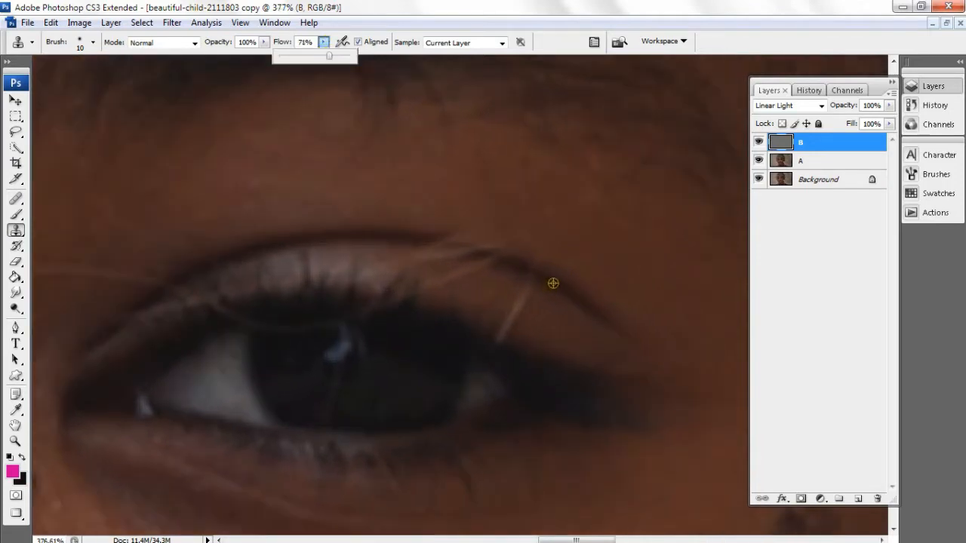
{"action": "mouse_move", "coordinate": [553, 283]}
{"action": "left_mouse_down"}
{"action": "mouse_move", "coordinate": [524, 295]}
{"action": "mouse_move", "coordinate": [512, 324]}
{"action": "mouse_move", "coordinate": [514, 307]}
{"action": "left_mouse_up"}
Clone out the stray hairs crossing the eyelid crease and rebuild the dark crease line.
{"action": "left_click", "coordinate": [586, 241], "text": "alt"}
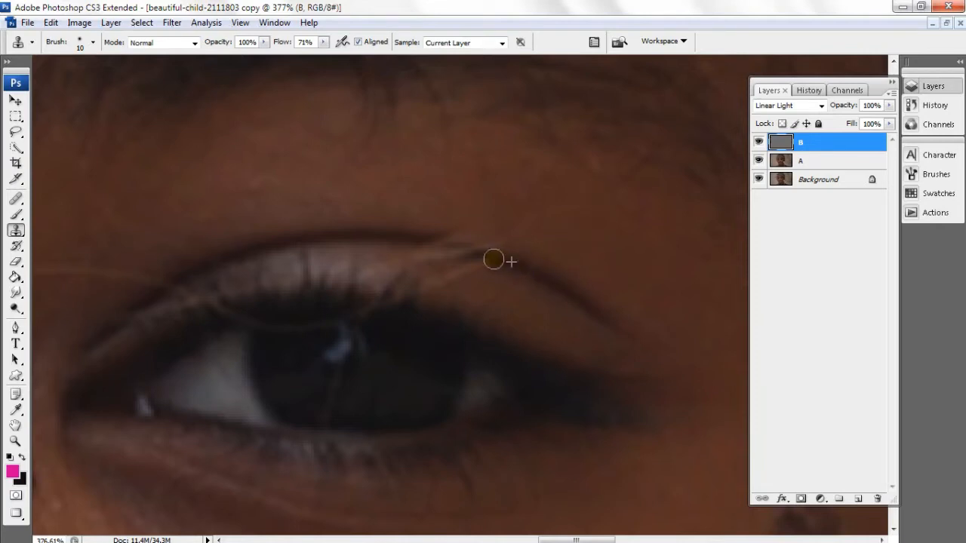
{"action": "mouse_move", "coordinate": [494, 259]}
{"action": "left_mouse_down"}
{"action": "mouse_move", "coordinate": [443, 281]}
{"action": "mouse_move", "coordinate": [465, 279]}
{"action": "left_mouse_up"}
{"action": "left_click", "coordinate": [420, 239], "text": "alt"}
{"action": "left_click_drag", "start_coordinate": [448, 243], "coordinate": [431, 242]}
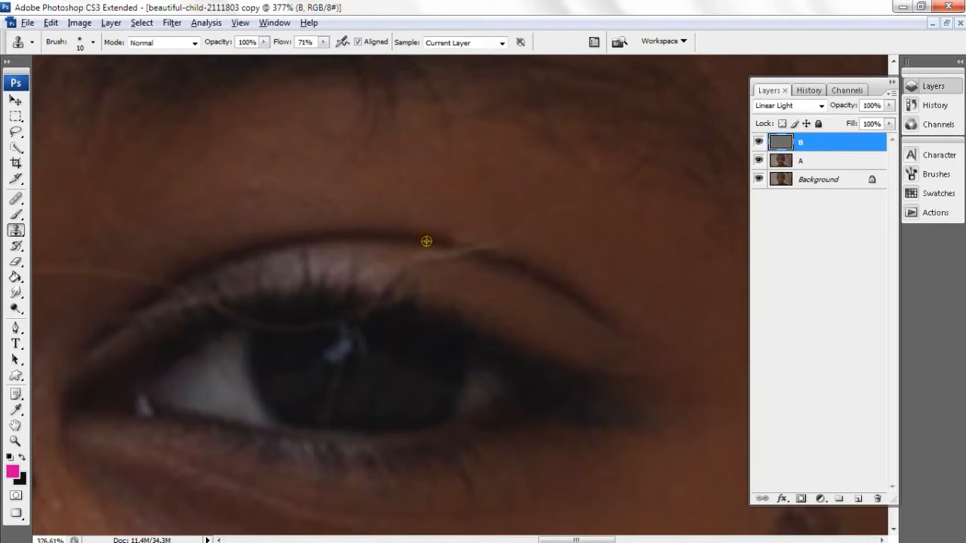
{"action": "left_click", "coordinate": [426, 241], "text": "alt"}
{"action": "left_click", "coordinate": [460, 248]}
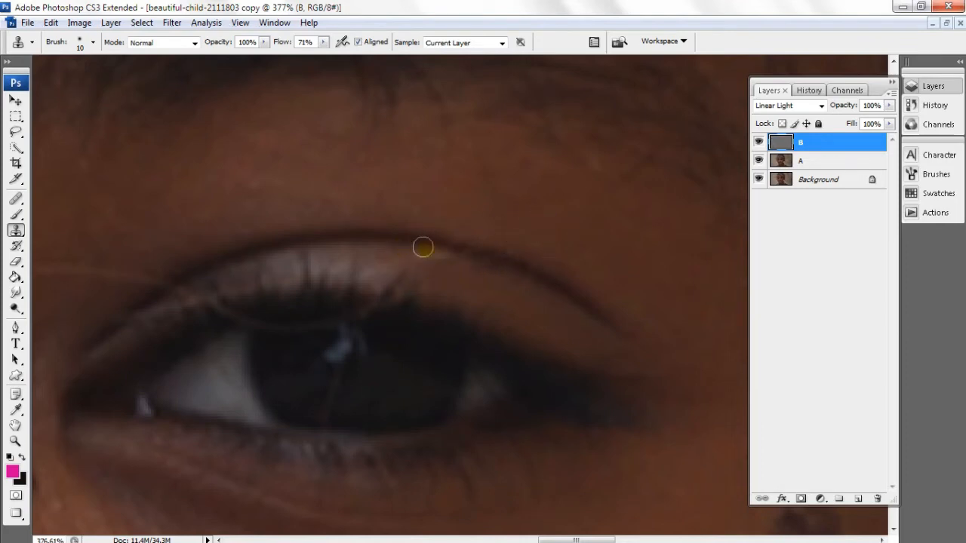
Clone eyelid texture over the remaining hair traces just below the crease.
{"action": "left_click", "coordinate": [465, 275], "text": "alt"}
{"action": "mouse_move", "coordinate": [451, 266]}
{"action": "left_mouse_down"}
{"action": "mouse_move", "coordinate": [431, 261]}
{"action": "mouse_move", "coordinate": [445, 257]}
{"action": "left_mouse_up"}
{"action": "left_click", "coordinate": [468, 273], "text": "alt"}
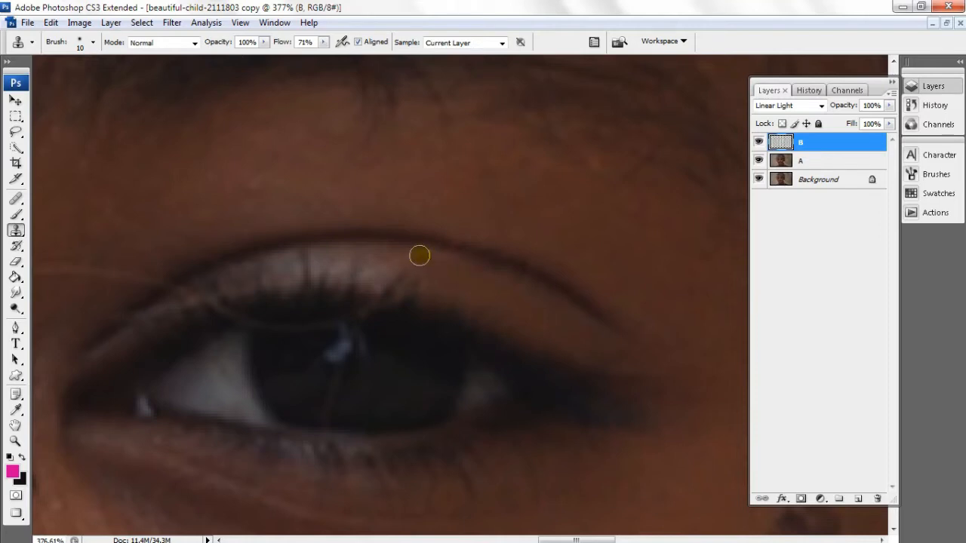
Reduce the clone brush size to 8 and remove the curved stray hair across the upper lashes and iris.
{"action": "scroll", "coordinate": [365, 292], "scroll_direction": "up", "scroll_amount": 1}
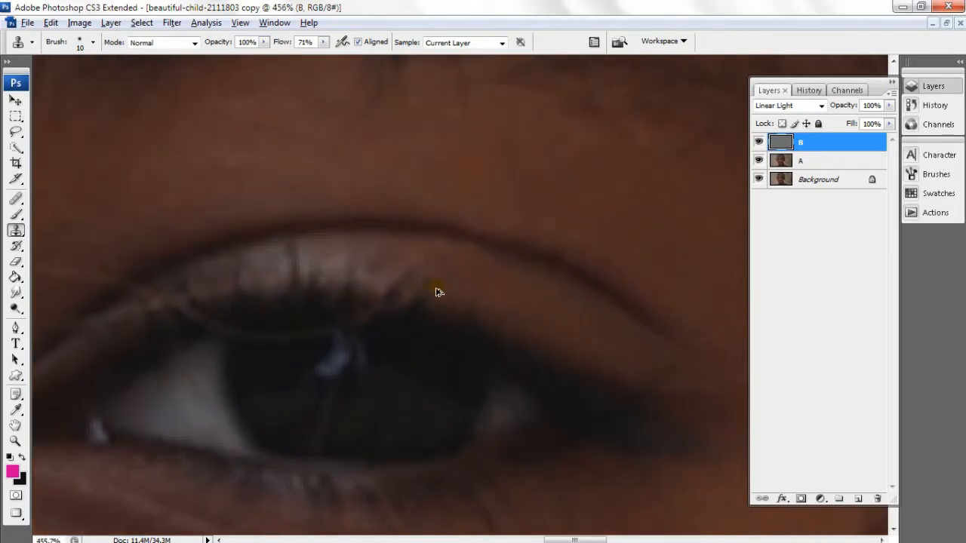
{"action": "scroll", "coordinate": [334, 290], "scroll_direction": "up", "scroll_amount": 1}
{"action": "key", "text": "bracketleft"}
{"action": "key", "text": "bracketleft"}
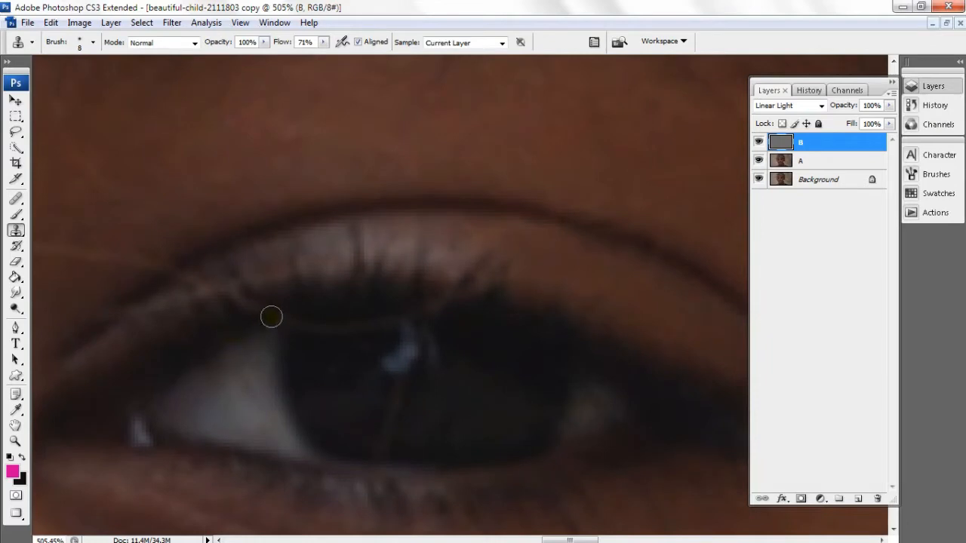
{"action": "left_click_drag", "start_coordinate": [271, 317], "coordinate": [231, 294]}
{"action": "left_click_drag", "start_coordinate": [287, 325], "coordinate": [350, 325]}
{"action": "left_click", "coordinate": [466, 281], "text": "alt"}
{"action": "left_click", "coordinate": [459, 295]}
Clone out the fine hair running across the inner eyelid and the skin beside the nose bridge.
{"action": "scroll", "coordinate": [431, 337], "scroll_direction": "down", "scroll_amount": 3}
{"action": "scroll", "coordinate": [235, 326], "scroll_direction": "up", "scroll_amount": 3}
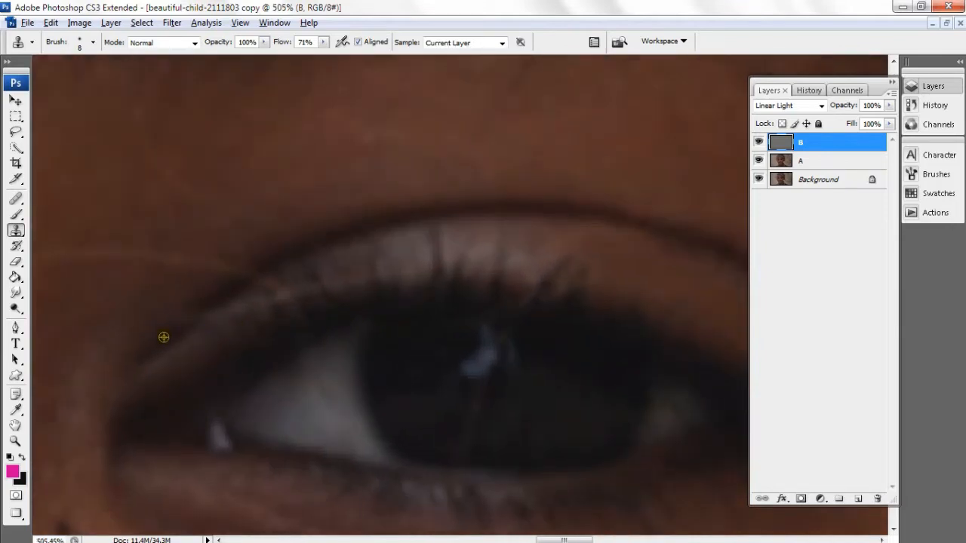
{"action": "mouse_move", "coordinate": [192, 322]}
{"action": "left_mouse_down"}
{"action": "mouse_move", "coordinate": [201, 312]}
{"action": "mouse_move", "coordinate": [263, 319]}
{"action": "left_mouse_up"}
{"action": "scroll", "coordinate": [274, 260], "scroll_direction": "up", "scroll_amount": 1}
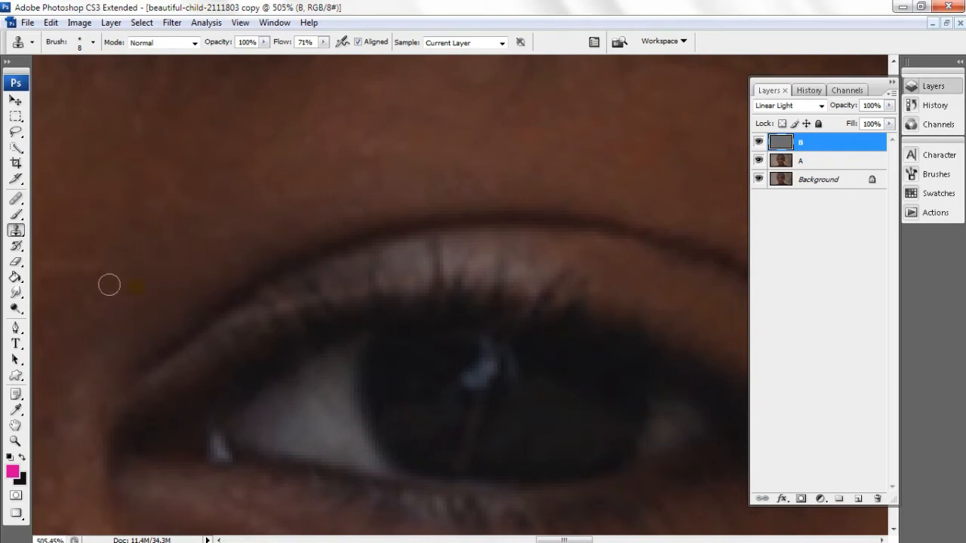
Set the Clone Stamp flow to 51% and clean up the texture around the inner upper lashes.
{"action": "scroll", "coordinate": [108, 283], "scroll_direction": "down", "scroll_amount": 3}
{"action": "left_click", "coordinate": [288, 264]}
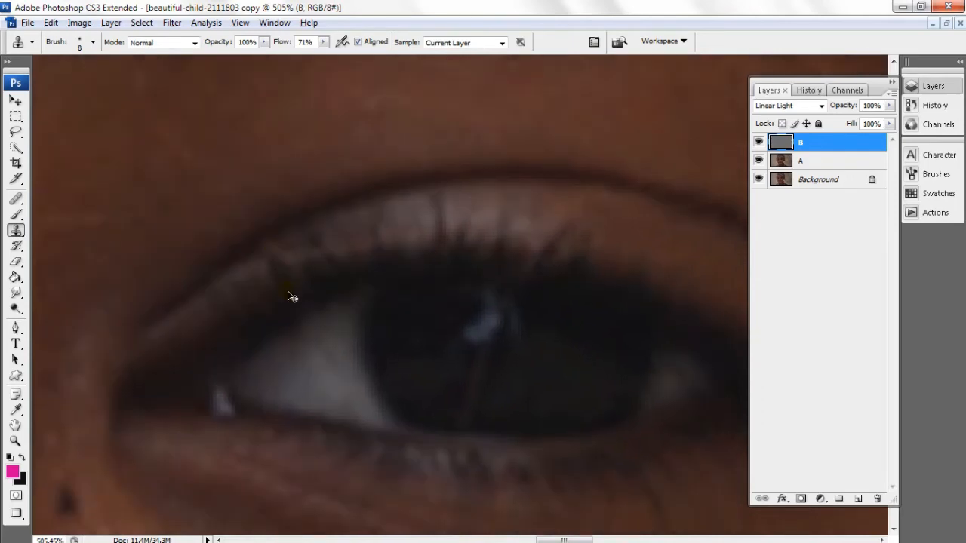
{"action": "left_click", "coordinate": [310, 272], "text": "alt"}
{"action": "left_click", "coordinate": [300, 258]}
{"action": "left_click_drag", "start_coordinate": [323, 42], "coordinate": [310, 58]}
{"action": "left_click", "coordinate": [293, 274], "text": "alt"}
{"action": "left_click", "coordinate": [280, 276], "text": "alt"}
{"action": "left_click", "coordinate": [288, 286]}
{"action": "left_click", "coordinate": [284, 273]}
Clone out the light specks below the eye's inner corner.
{"action": "scroll", "coordinate": [340, 274], "scroll_direction": "down", "scroll_amount": 3}
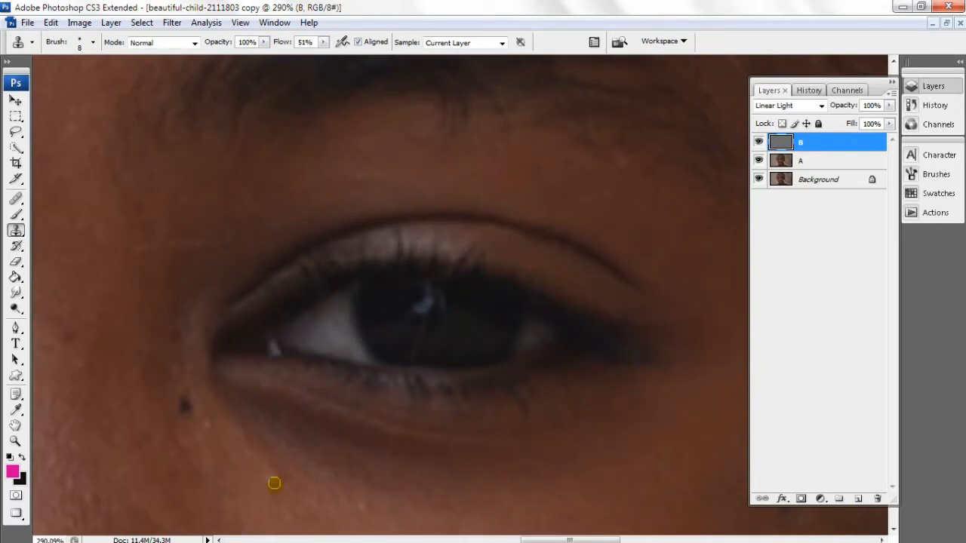
{"action": "left_click_drag", "start_coordinate": [264, 433], "coordinate": [485, 478]}
{"action": "scroll", "coordinate": [423, 305], "scroll_direction": "up", "scroll_amount": 2}
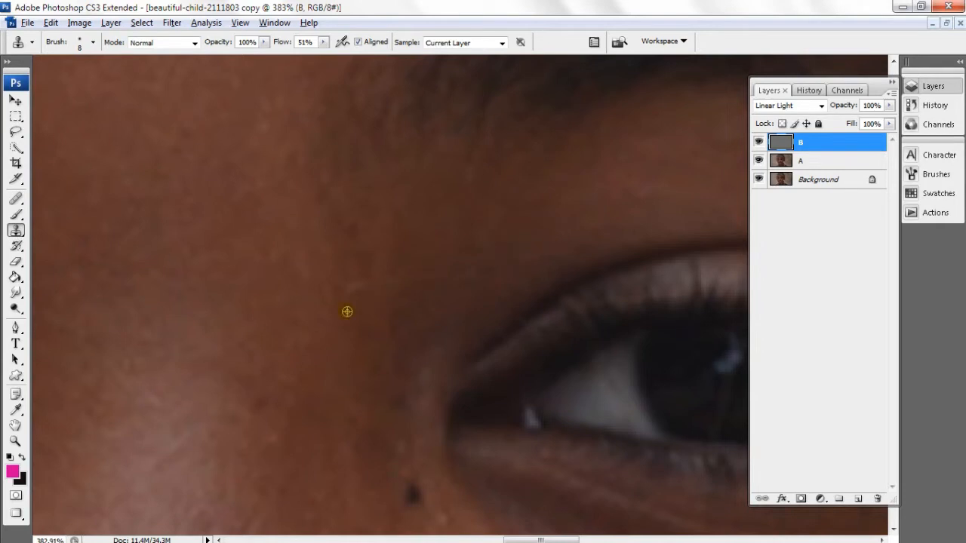
Clone out the stray hair over the outer part of the right-hand eyebrow.
{"action": "scroll", "coordinate": [307, 332], "scroll_direction": "down", "scroll_amount": 3}
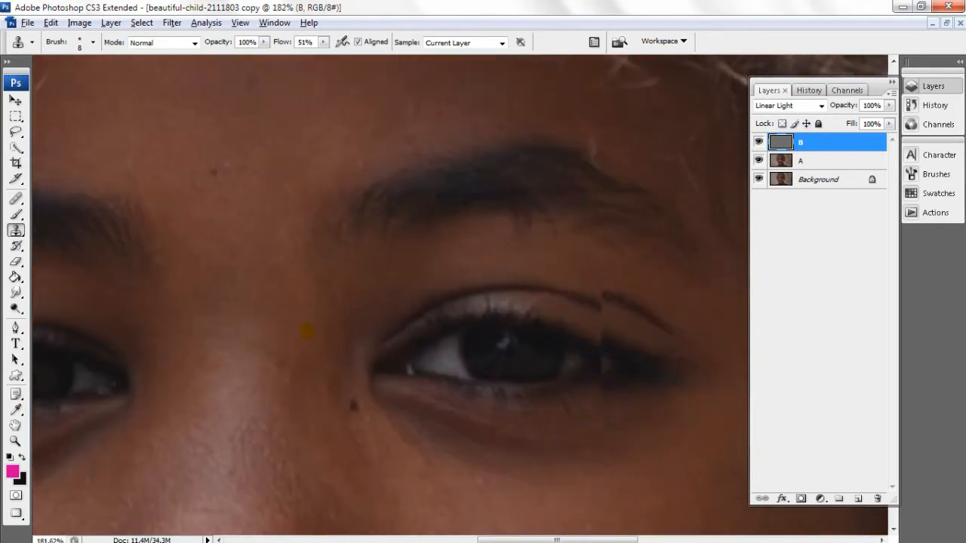
{"action": "scroll", "coordinate": [582, 122], "scroll_direction": "up", "scroll_amount": 2}
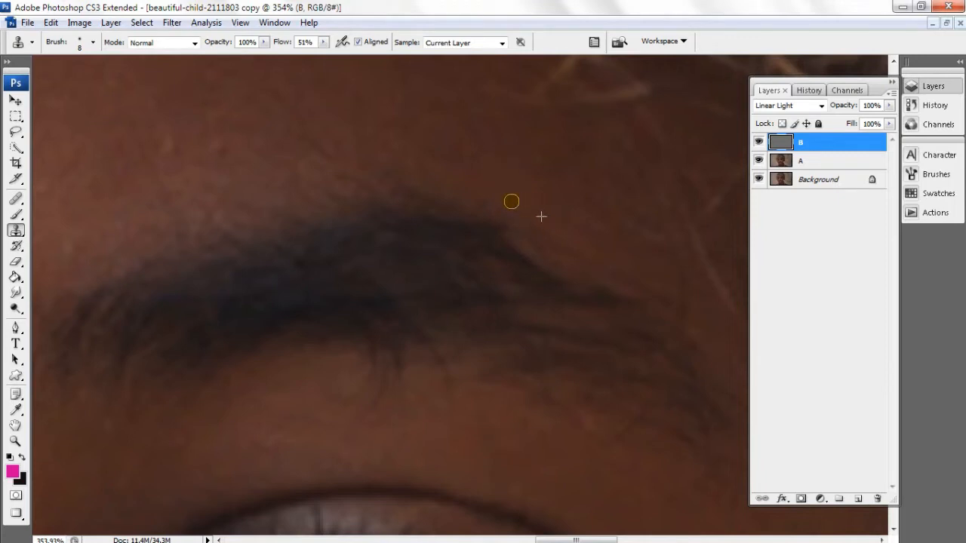
{"action": "scroll", "coordinate": [266, 207], "scroll_direction": "down", "scroll_amount": 1}
Set up the Healing Brush for the left-hand cheek with 0% hardness and 2% spacing.
{"action": "left_click", "coordinate": [15, 442]}
{"action": "key", "text": "ctrl+0"}
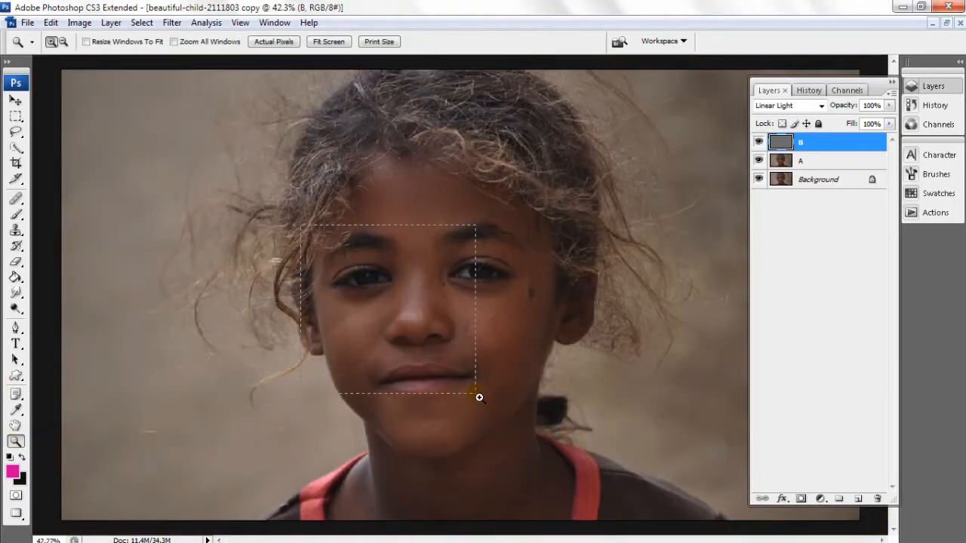
{"action": "left_click_drag", "start_coordinate": [480, 397], "coordinate": [480, 397]}
{"action": "left_click", "coordinate": [433, 255]}
{"action": "left_click", "coordinate": [16, 199]}
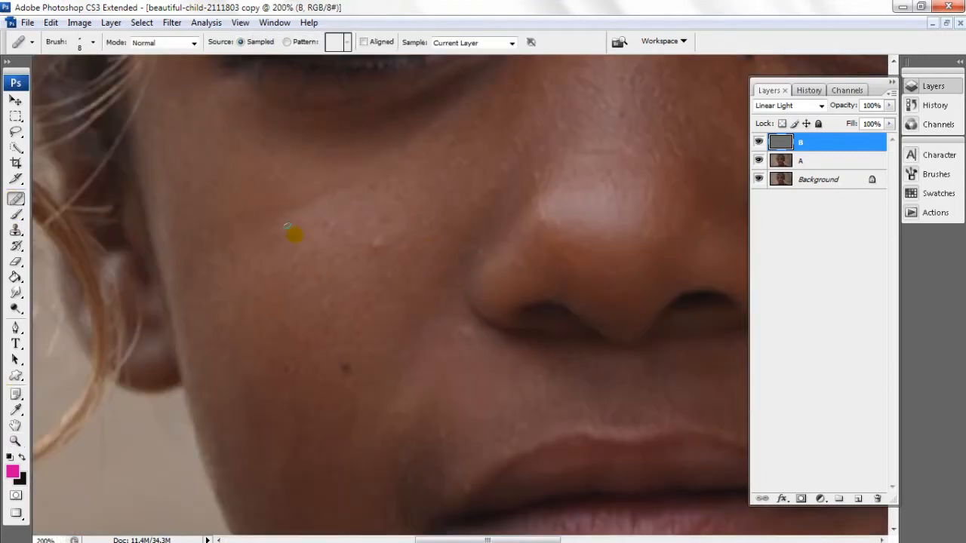
{"action": "right_click", "coordinate": [323, 229]}
{"action": "left_click", "coordinate": [459, 270]}
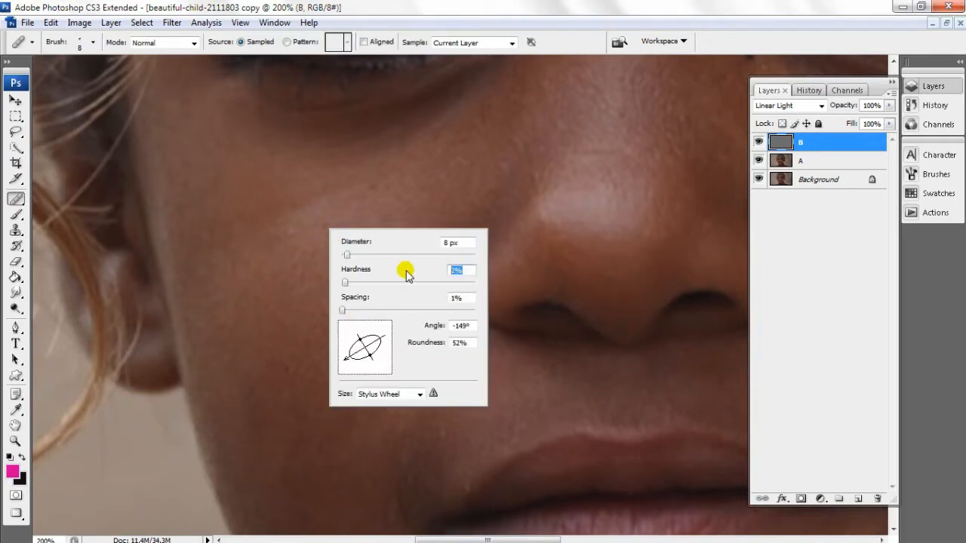
{"action": "type", "text": "0"}
{"action": "key", "text": "Tab"}
{"action": "type", "text": "2"}
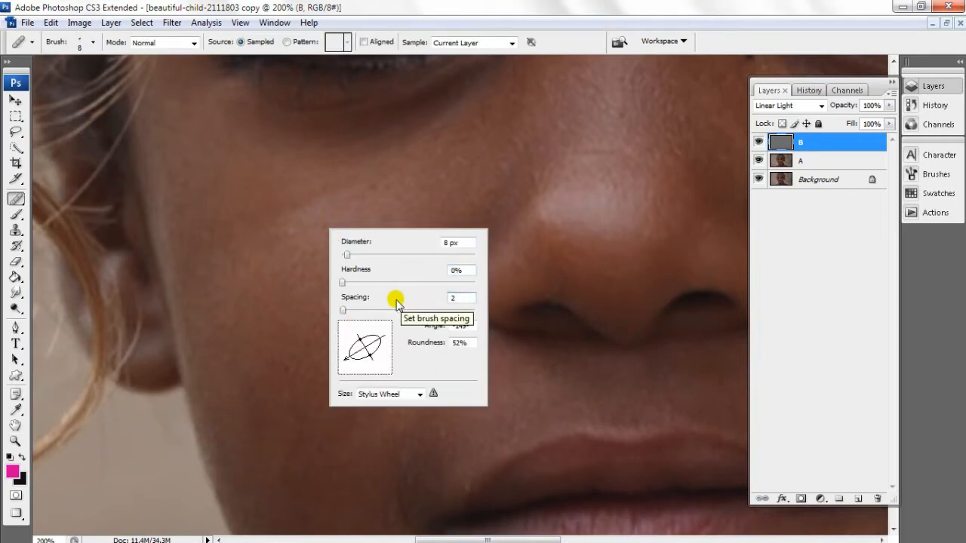
{"action": "left_click", "coordinate": [576, 41]}
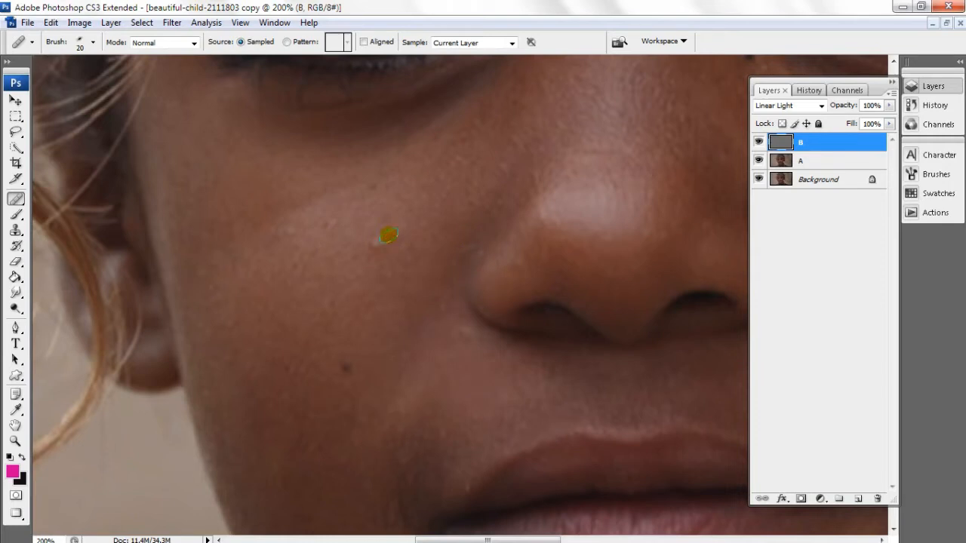
Heal the small texture spots on the left-hand cheek below the eye.
{"action": "scroll", "coordinate": [383, 235], "scroll_direction": "up", "scroll_amount": 1}
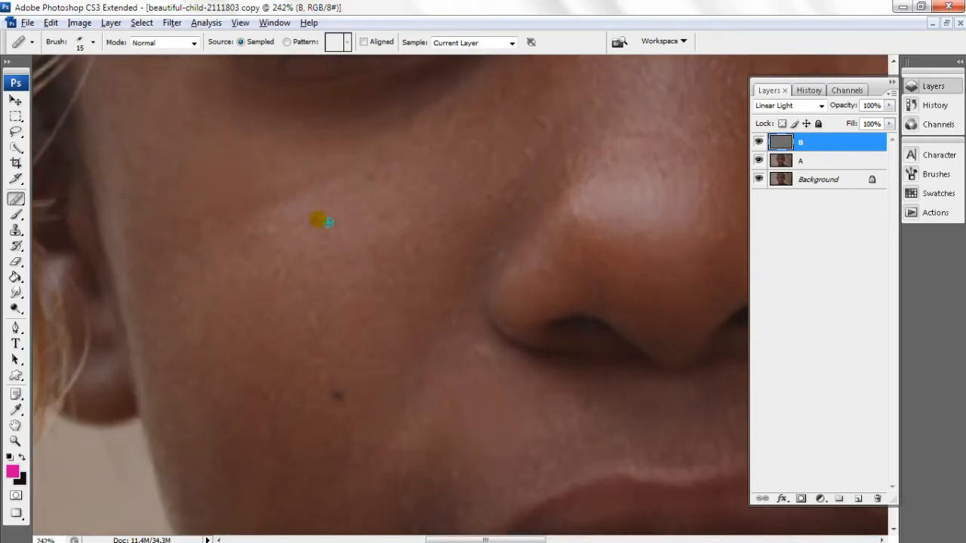
{"action": "left_click", "coordinate": [259, 204]}
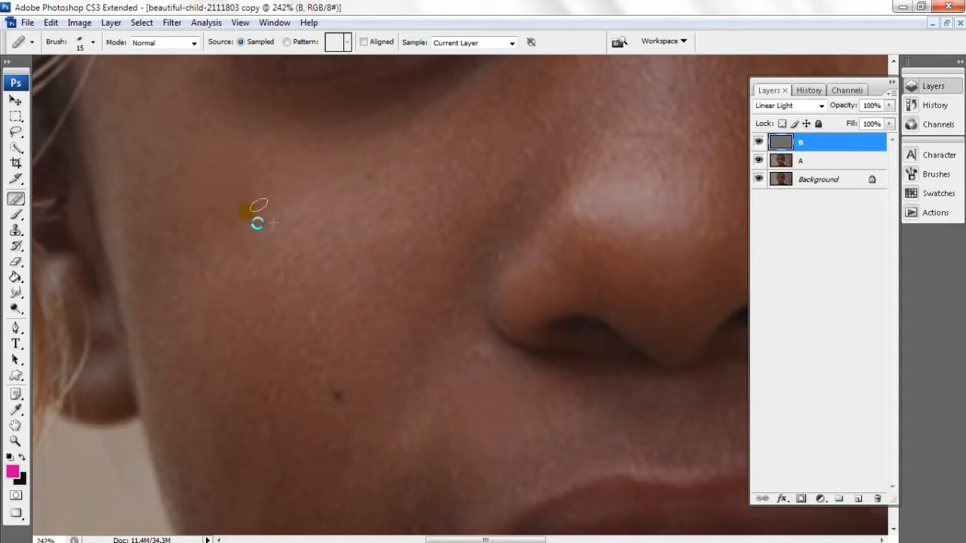
{"action": "scroll", "coordinate": [356, 237], "scroll_direction": "down", "scroll_amount": 1}
{"action": "left_click", "coordinate": [418, 151]}
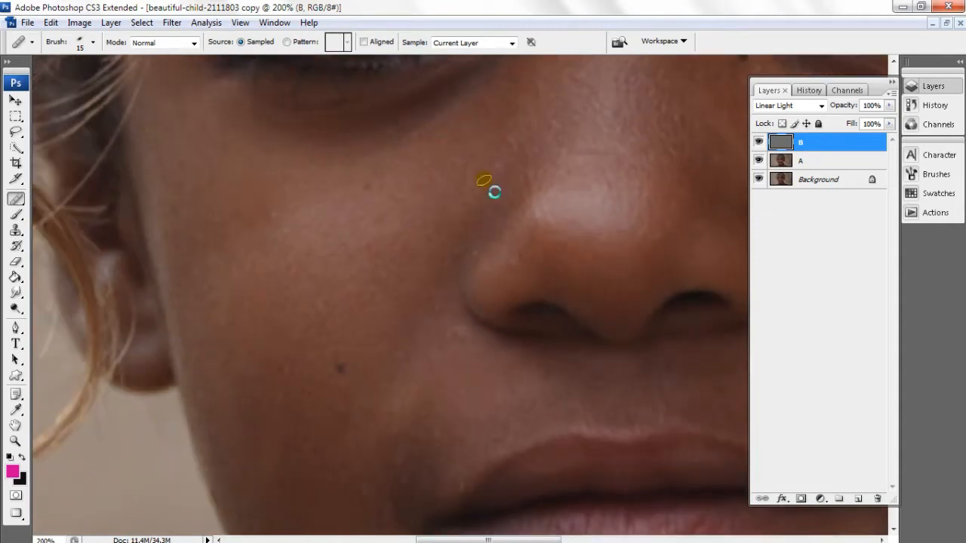
Sample clean skin and heal the spots along the left-hand side of the nose.
{"action": "left_click", "coordinate": [524, 121], "text": "alt"}
{"action": "left_click", "coordinate": [499, 154]}
{"action": "left_click", "coordinate": [536, 160], "text": "alt"}
{"action": "left_click", "coordinate": [525, 194]}
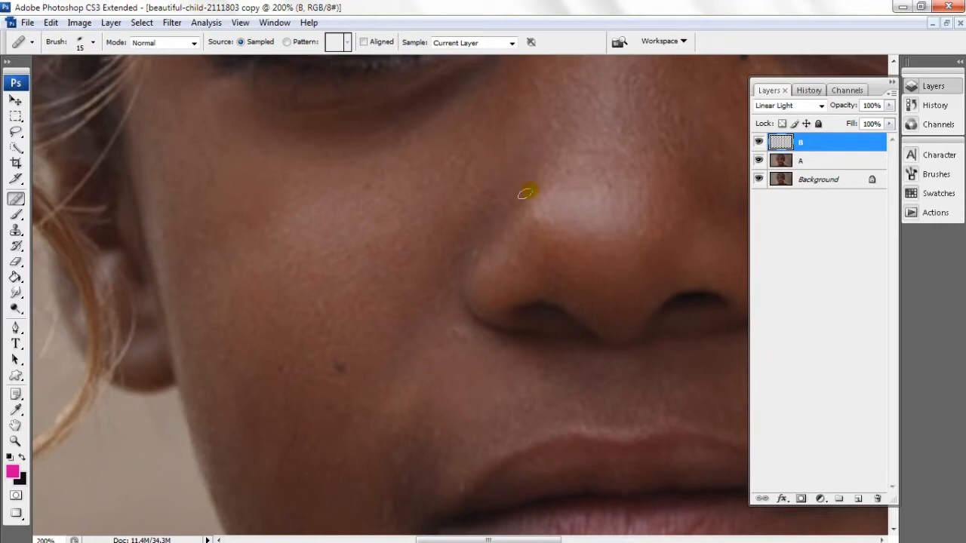
Heal the uneven texture on the lower left-hand cheek, out towards the jawline.
{"action": "left_click_drag", "start_coordinate": [396, 305], "coordinate": [347, 201]}
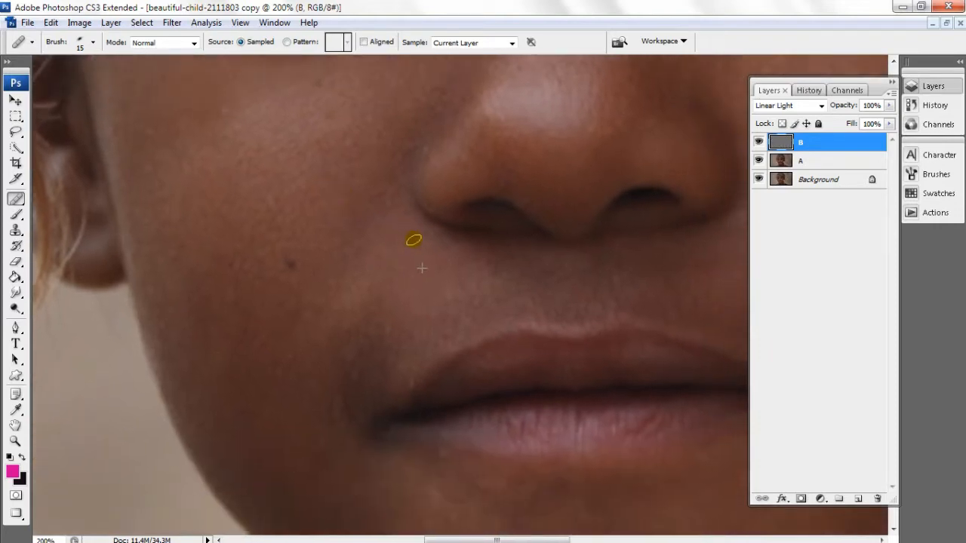
{"action": "left_click_drag", "start_coordinate": [391, 325], "coordinate": [381, 237]}
{"action": "scroll", "coordinate": [365, 250], "scroll_direction": "up", "scroll_amount": 1}
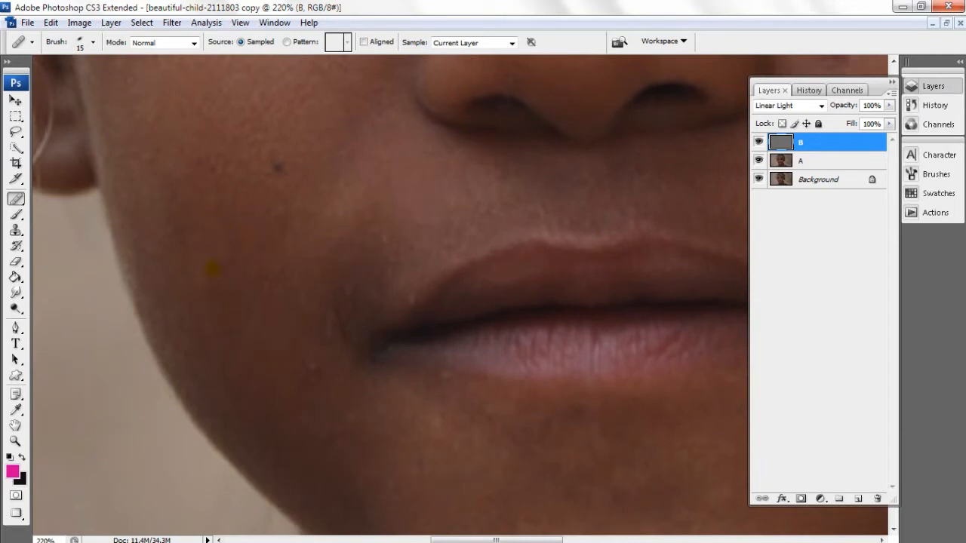
{"action": "left_click", "coordinate": [211, 257]}
{"action": "left_click", "coordinate": [198, 192], "text": "alt"}
{"action": "left_click", "coordinate": [163, 210]}
{"action": "left_click", "coordinate": [154, 240]}
Heal the spots on the chin below the lower lip and under the left-hand mouth corner.
{"action": "mouse_move", "coordinate": [526, 393]}
{"action": "left_mouse_down"}
{"action": "mouse_move", "coordinate": [367, 252]}
{"action": "mouse_move", "coordinate": [273, 201]}
{"action": "left_mouse_up"}
{"action": "left_click", "coordinate": [394, 290]}
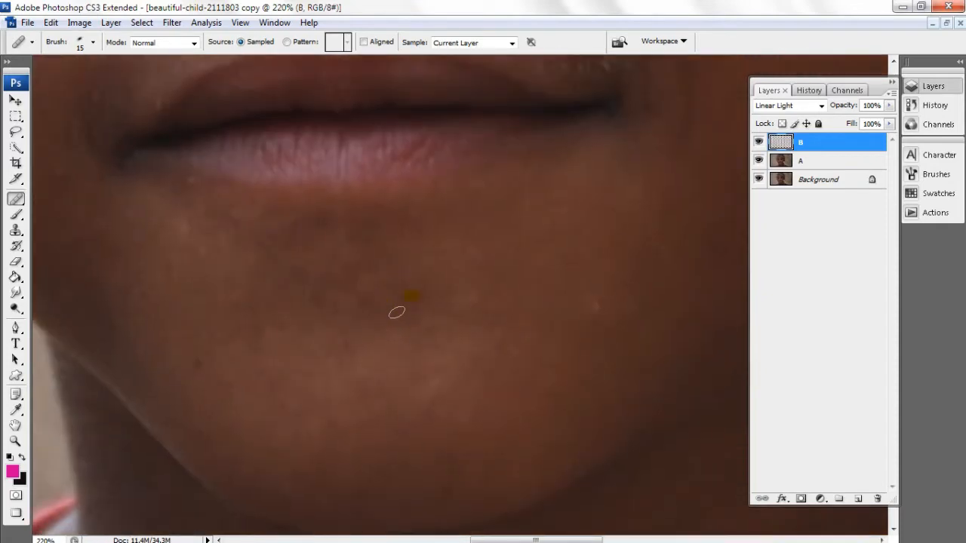
{"action": "left_click", "coordinate": [365, 285]}
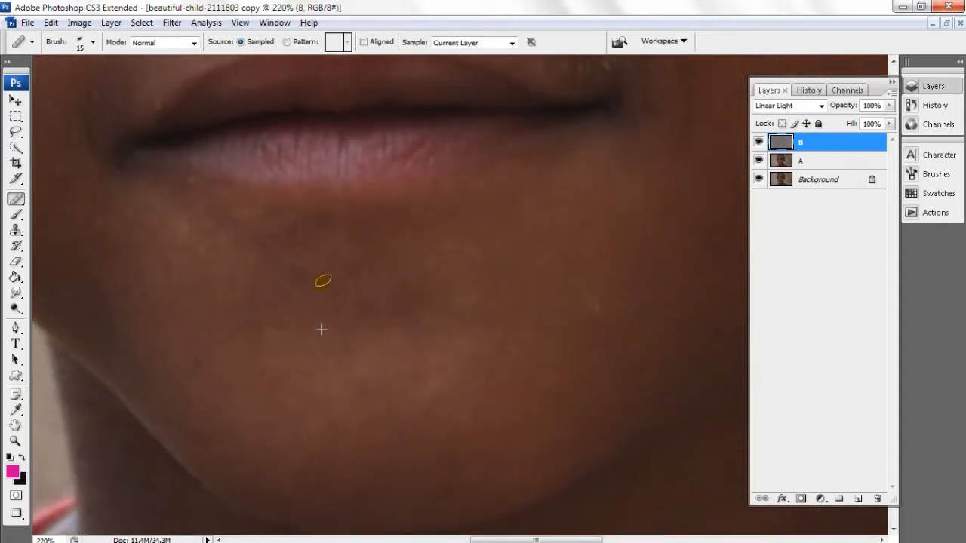
{"action": "left_click", "coordinate": [323, 281]}
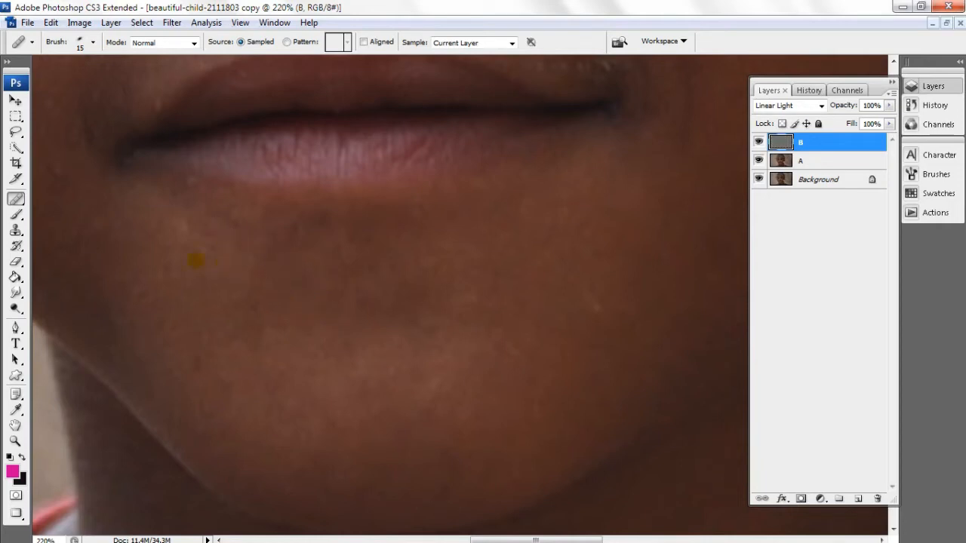
{"action": "left_click", "coordinate": [180, 246]}
{"action": "left_click", "coordinate": [195, 227]}
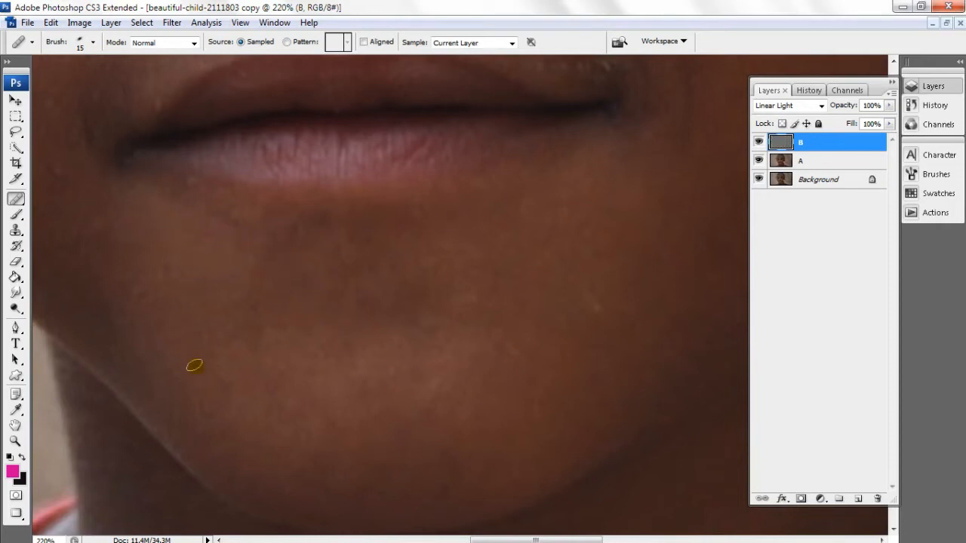
Heal the marks near the bottom of the chin and the light speck on its right-hand side.
{"action": "left_click_drag", "start_coordinate": [328, 430], "coordinate": [325, 340]}
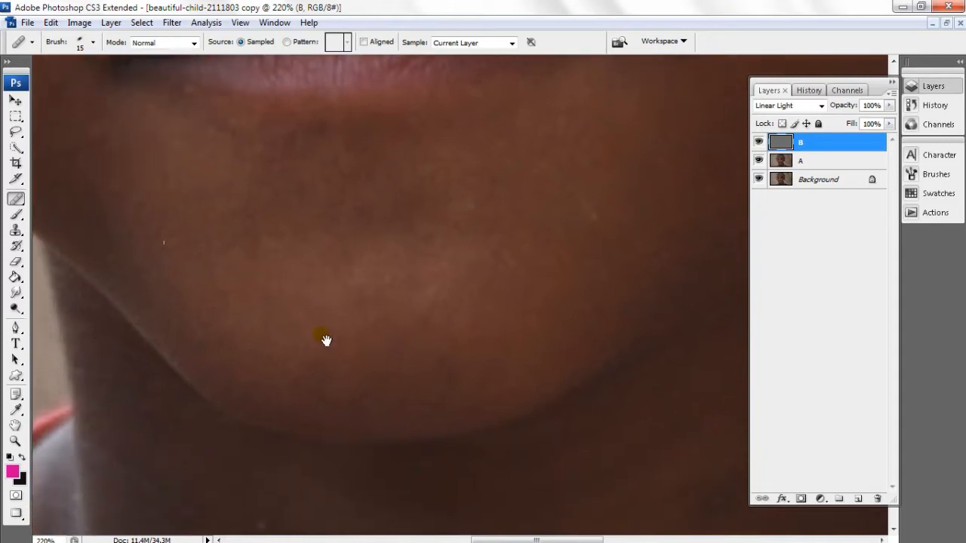
{"action": "left_click", "coordinate": [291, 402]}
{"action": "left_click", "coordinate": [592, 167], "text": "alt"}
{"action": "left_click_drag", "start_coordinate": [584, 202], "coordinate": [601, 231]}
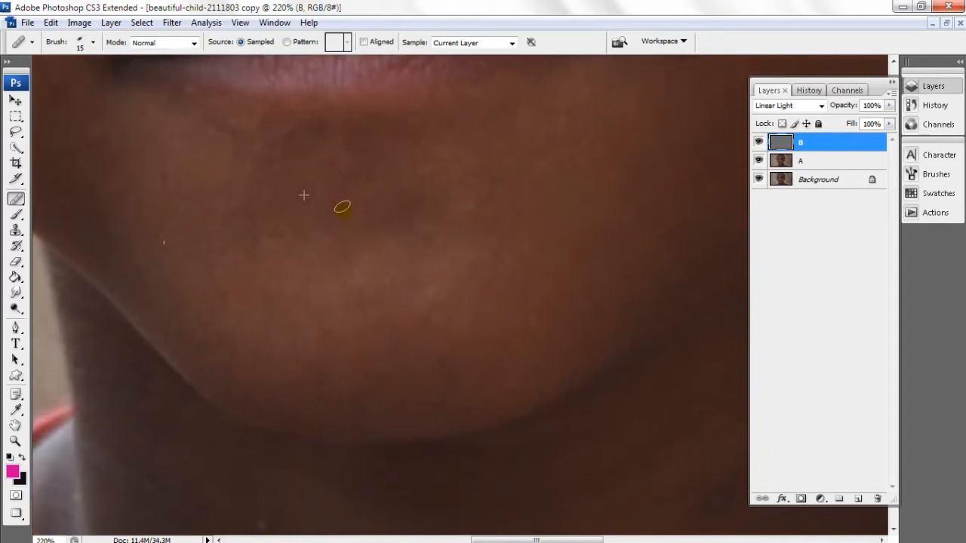
Heal the uneven texture across the middle of the chin and along its lower right-hand edge.
{"action": "left_click", "coordinate": [340, 187]}
{"action": "left_click", "coordinate": [328, 188], "text": "alt"}
{"action": "left_click", "coordinate": [377, 182]}
{"action": "left_click_drag", "start_coordinate": [286, 222], "coordinate": [343, 219]}
{"action": "left_click_drag", "start_coordinate": [466, 205], "coordinate": [395, 181]}
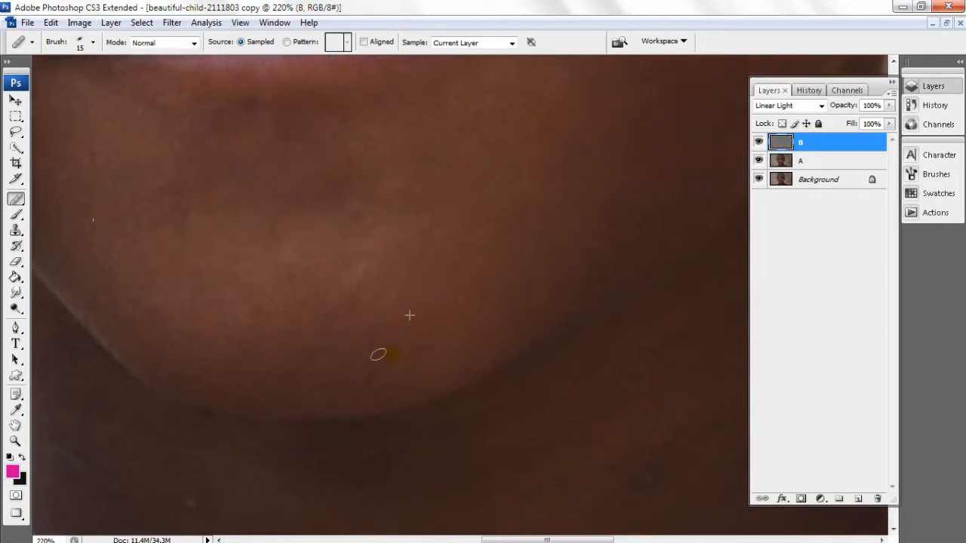
{"action": "left_click_drag", "start_coordinate": [378, 355], "coordinate": [390, 385]}
Remove the blemishes on the right-hand cheek between the nose and the mouth corner with the Patch tool.
{"action": "left_click_drag", "start_coordinate": [560, 121], "coordinate": [419, 291]}
{"action": "left_click_drag", "start_coordinate": [503, 186], "coordinate": [457, 358]}
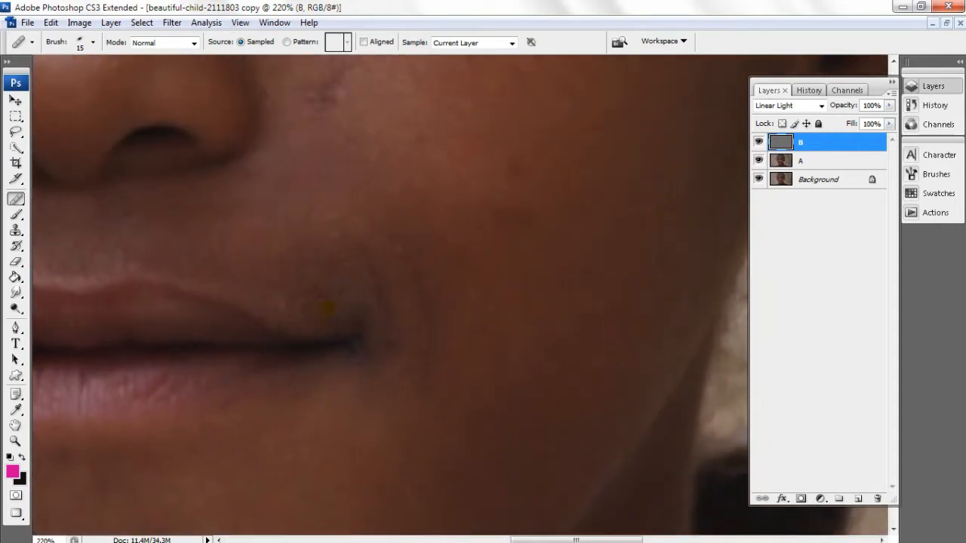
{"action": "key", "text": "ctrl+minus"}
{"action": "right_click", "coordinate": [15, 198]}
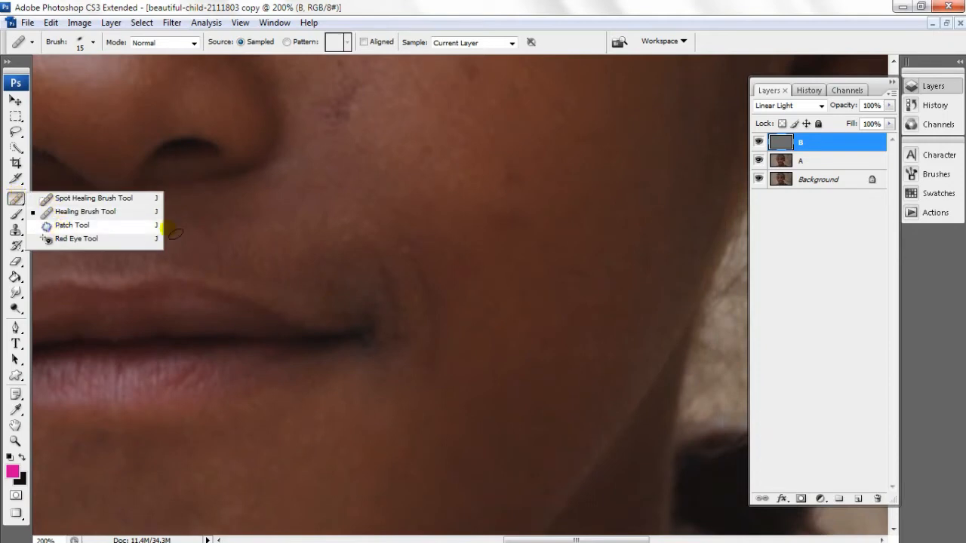
{"action": "left_click", "coordinate": [58, 218]}
{"action": "mouse_move", "coordinate": [472, 205]}
{"action": "left_mouse_down"}
{"action": "mouse_move", "coordinate": [517, 242]}
{"action": "mouse_move", "coordinate": [516, 201]}
{"action": "left_mouse_up"}
{"action": "left_click_drag", "start_coordinate": [528, 242], "coordinate": [539, 284]}
{"action": "mouse_move", "coordinate": [483, 162]}
{"action": "left_mouse_down"}
{"action": "mouse_move", "coordinate": [510, 158]}
{"action": "mouse_move", "coordinate": [479, 177]}
{"action": "left_mouse_up"}
{"action": "left_click_drag", "start_coordinate": [433, 152], "coordinate": [431, 254]}
{"action": "mouse_move", "coordinate": [408, 201]}
{"action": "left_mouse_down"}
{"action": "mouse_move", "coordinate": [391, 229]}
{"action": "mouse_move", "coordinate": [401, 155]}
{"action": "mouse_move", "coordinate": [408, 169]}
{"action": "left_mouse_up"}
{"action": "left_click_drag", "start_coordinate": [363, 230], "coordinate": [422, 283]}
{"action": "left_click", "coordinate": [477, 158]}
{"action": "mouse_move", "coordinate": [477, 158]}
{"action": "left_mouse_down"}
{"action": "mouse_move", "coordinate": [438, 172]}
{"action": "mouse_move", "coordinate": [458, 192]}
{"action": "mouse_move", "coordinate": [445, 185]}
{"action": "left_mouse_up"}
{"action": "left_click", "coordinate": [460, 213]}
{"action": "left_click_drag", "start_coordinate": [446, 198], "coordinate": [442, 214]}
{"action": "left_click", "coordinate": [493, 208]}
{"action": "mouse_move", "coordinate": [483, 156]}
{"action": "left_mouse_down"}
{"action": "mouse_move", "coordinate": [520, 157]}
{"action": "mouse_move", "coordinate": [510, 179]}
{"action": "left_mouse_up"}
{"action": "mouse_move", "coordinate": [439, 183]}
{"action": "left_mouse_down"}
{"action": "mouse_move", "coordinate": [477, 176]}
{"action": "mouse_move", "coordinate": [452, 183]}
{"action": "left_mouse_up"}
{"action": "left_click", "coordinate": [397, 186]}
{"action": "mouse_move", "coordinate": [355, 151]}
{"action": "left_mouse_down"}
{"action": "mouse_move", "coordinate": [431, 246]}
{"action": "mouse_move", "coordinate": [431, 291]}
{"action": "left_mouse_up"}
{"action": "left_click_drag", "start_coordinate": [440, 234], "coordinate": [339, 270]}
Switch back to the Healing Brush and smooth the crease lines beside the right-hand mouth corner.
{"action": "left_click", "coordinate": [16, 199]}
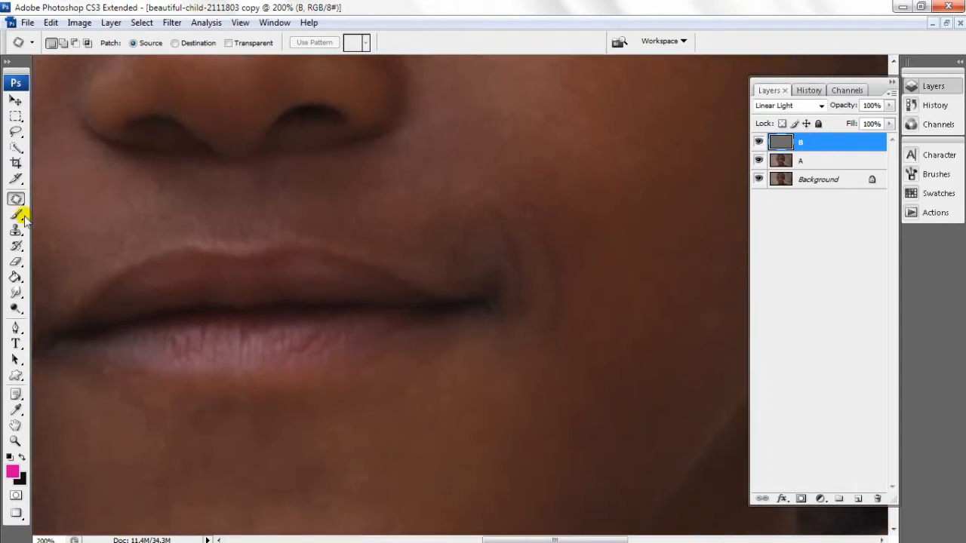
{"action": "left_click", "coordinate": [75, 213]}
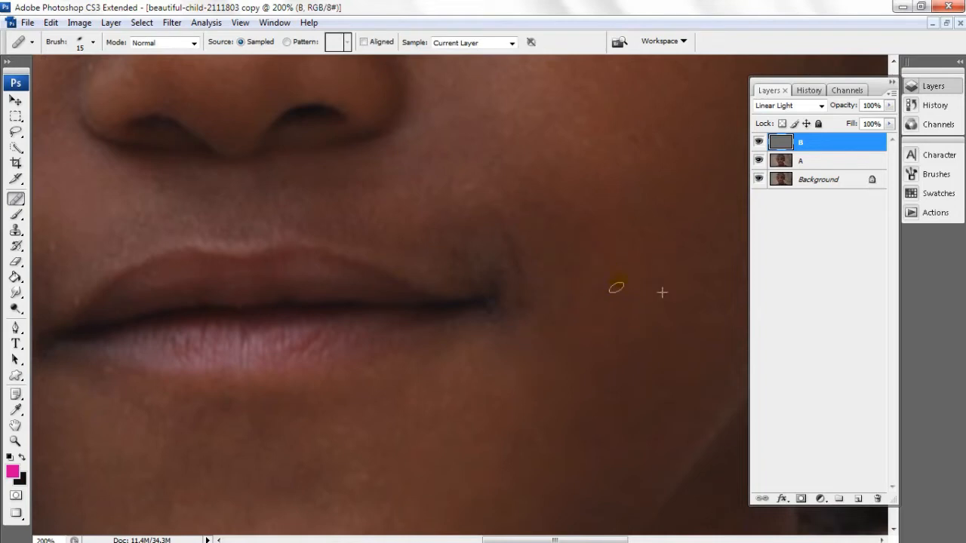
{"action": "left_click", "coordinate": [558, 229]}
{"action": "left_click", "coordinate": [570, 181]}
{"action": "left_click_drag", "start_coordinate": [594, 236], "coordinate": [501, 154]}
Fit the image on screen and examine the retouched skin texture across the whole face.
{"action": "scroll", "coordinate": [520, 225], "scroll_direction": "down", "scroll_amount": 3}
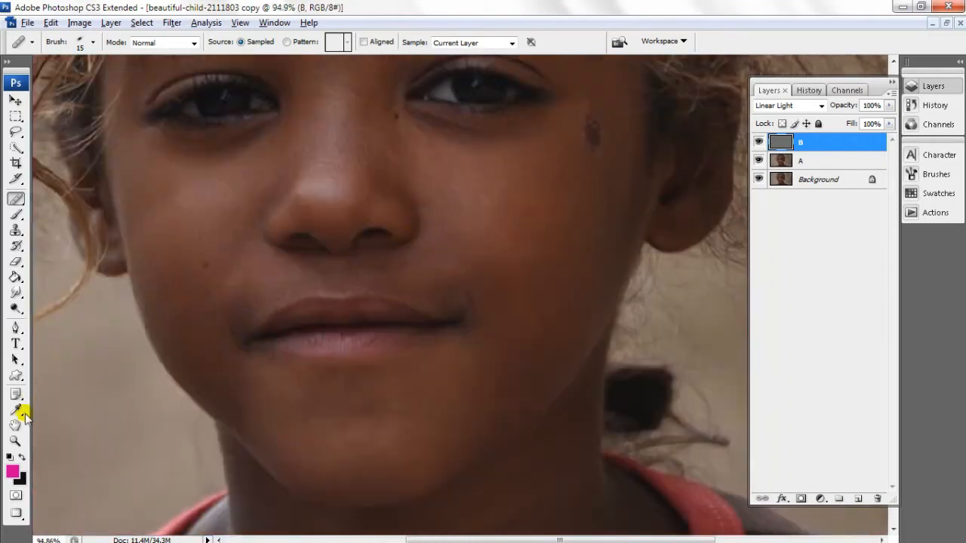
{"action": "left_click", "coordinate": [15, 442]}
{"action": "right_click", "coordinate": [324, 215]}
{"action": "left_click", "coordinate": [345, 218]}
{"action": "left_click_drag", "start_coordinate": [324, 183], "coordinate": [557, 490]}
{"action": "right_click", "coordinate": [476, 302]}
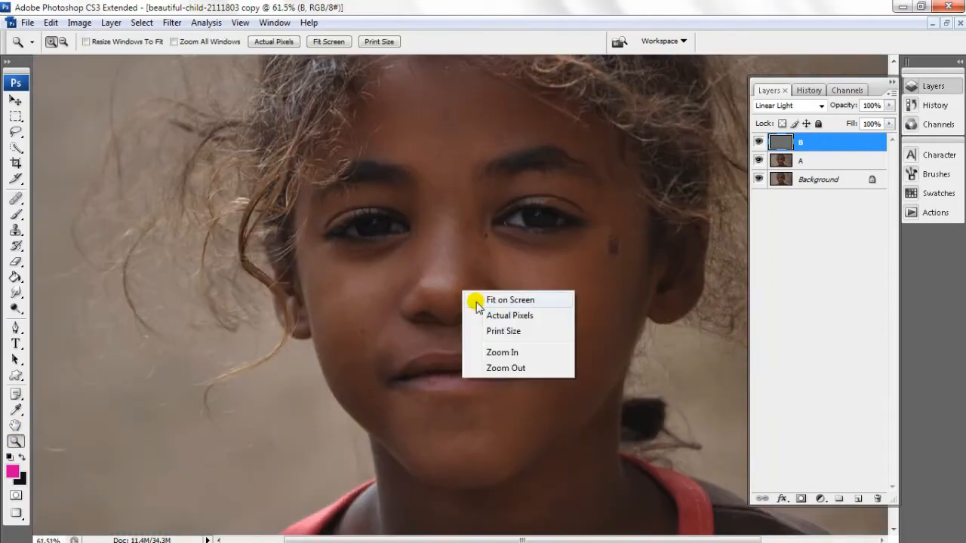
{"action": "left_click", "coordinate": [477, 302]}
{"action": "left_click", "coordinate": [437, 294]}
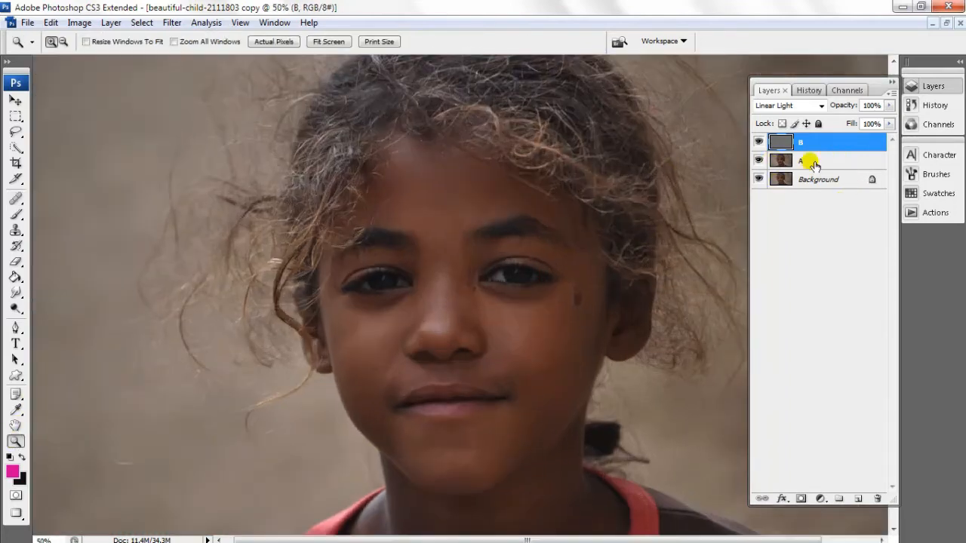
Make layer A active and lasso the left-hand cheek between the lower eyelid, nose and jawline.
{"action": "left_click", "coordinate": [809, 161]}
{"action": "left_click", "coordinate": [282, 248]}
{"action": "left_click", "coordinate": [17, 132]}
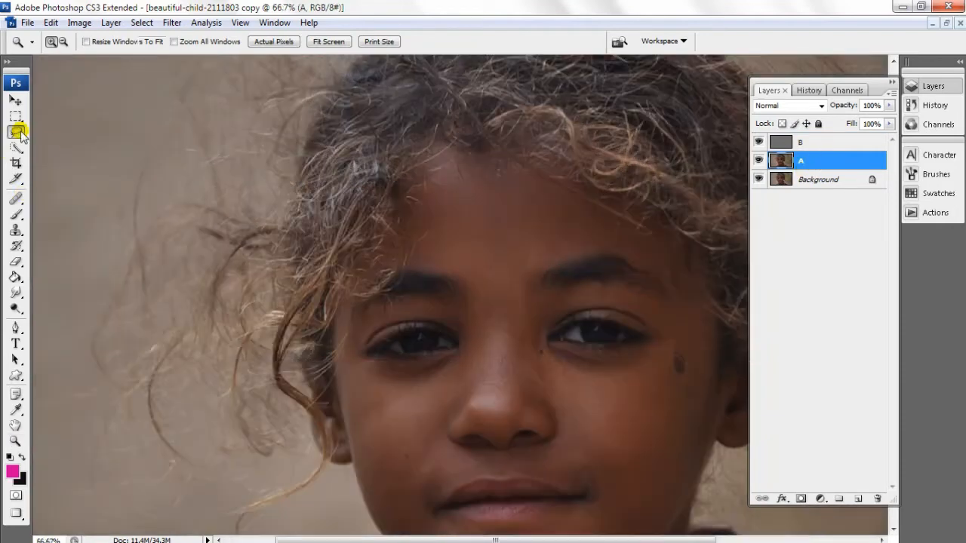
{"action": "left_click_drag", "start_coordinate": [487, 283], "coordinate": [397, 183]}
{"action": "scroll", "coordinate": [312, 264], "scroll_direction": "up", "scroll_amount": 2}
{"action": "scroll", "coordinate": [311, 263], "scroll_direction": "up", "scroll_amount": 2}
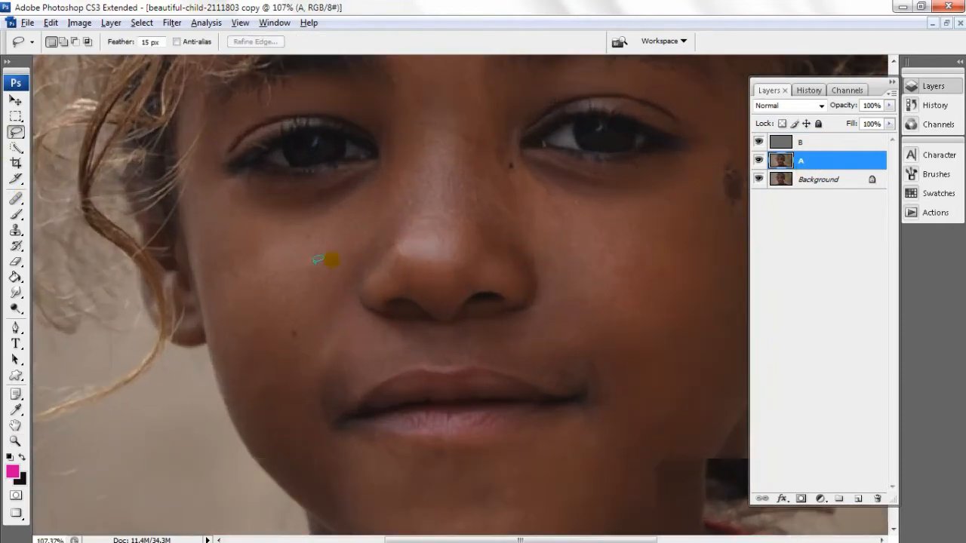
{"action": "mouse_move", "coordinate": [364, 260]}
{"action": "left_mouse_down"}
{"action": "mouse_move", "coordinate": [340, 306]}
{"action": "mouse_move", "coordinate": [270, 384]}
{"action": "left_mouse_up"}
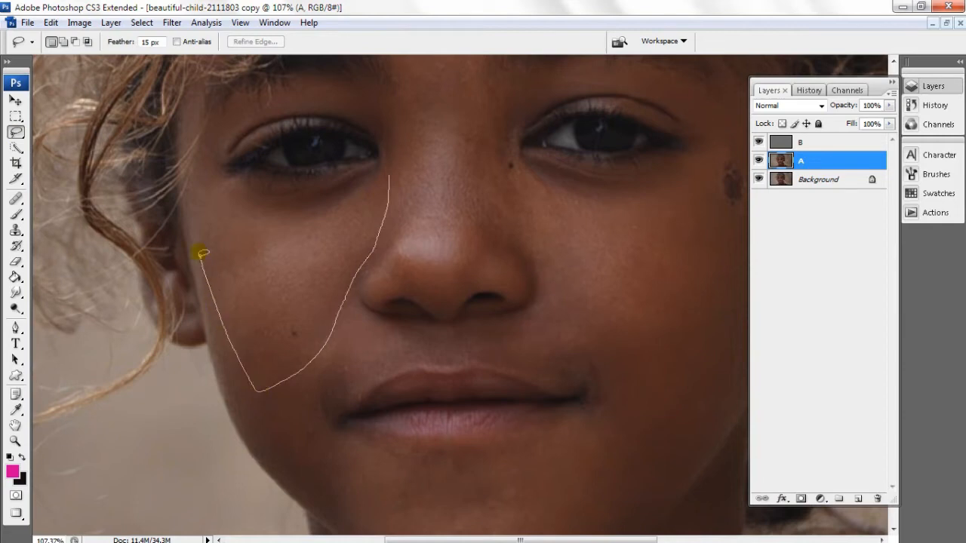
{"action": "left_click_drag", "start_coordinate": [329, 187], "coordinate": [391, 189]}
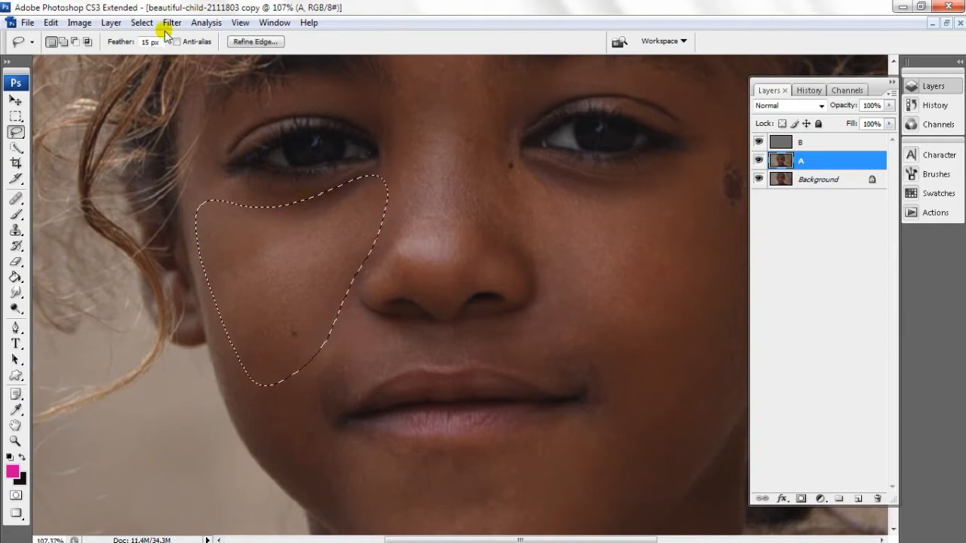
Apply a Gaussian Blur with a radius of 7 pixels to the selected cheek area, and deselect it.
{"action": "left_click", "coordinate": [172, 23]}
{"action": "mouse_move", "coordinate": [226, 166]}
{"action": "left_click", "coordinate": [371, 220]}
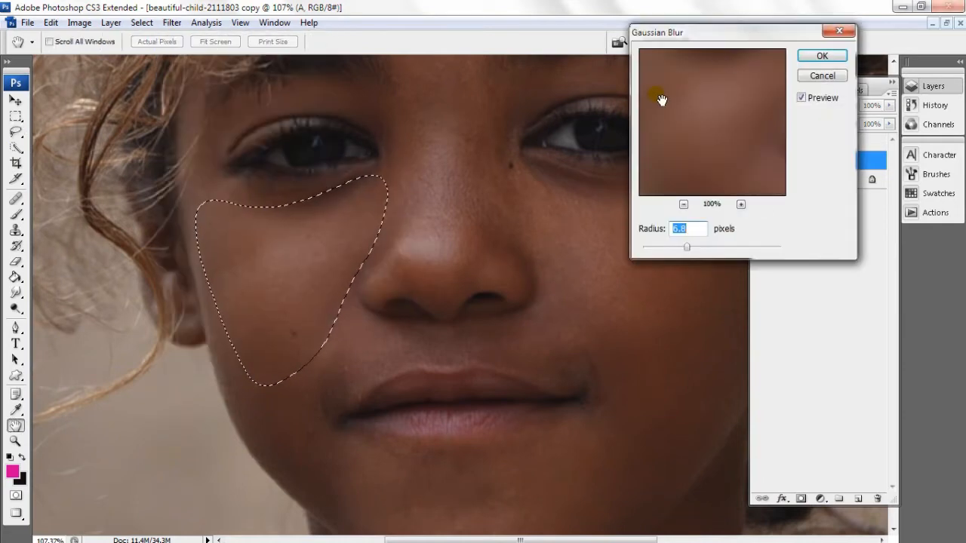
{"action": "left_click_drag", "start_coordinate": [718, 37], "coordinate": [706, 46]}
{"action": "left_click_drag", "start_coordinate": [684, 237], "coordinate": [628, 240]}
{"action": "left_click", "coordinate": [627, 240]}
{"action": "type", "text": "7"}
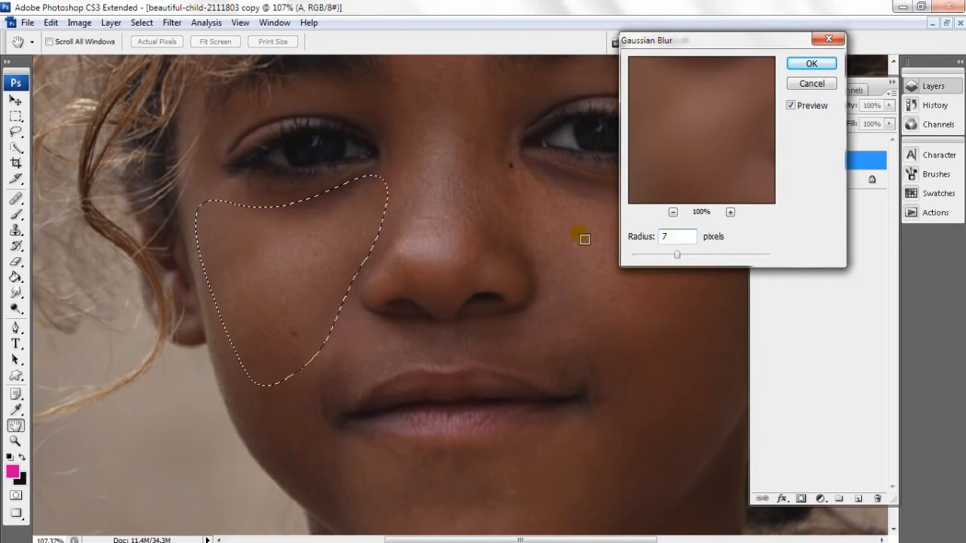
{"action": "left_click", "coordinate": [811, 64]}
{"action": "left_click", "coordinate": [330, 271]}
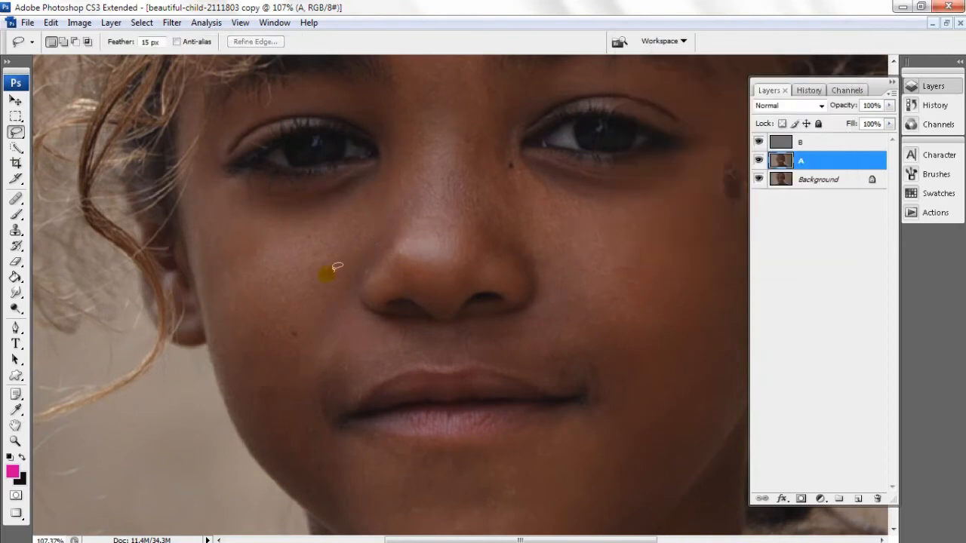
Lasso the left-hand cheek down towards the mouth corner and reapply the same Gaussian Blur.
{"action": "left_click_drag", "start_coordinate": [350, 323], "coordinate": [343, 259]}
{"action": "mouse_move", "coordinate": [200, 205]}
{"action": "left_mouse_down"}
{"action": "mouse_move", "coordinate": [230, 292]}
{"action": "mouse_move", "coordinate": [285, 374]}
{"action": "left_mouse_up"}
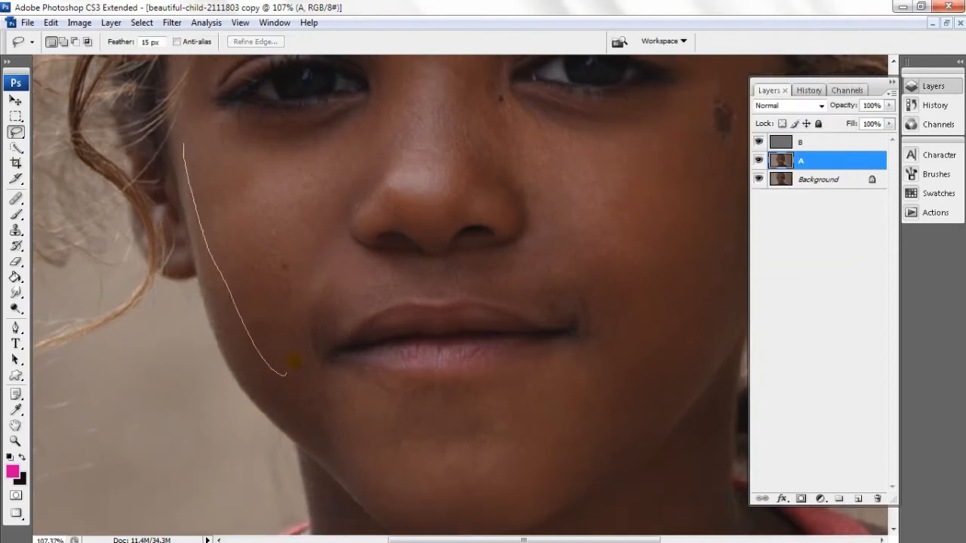
{"action": "left_click_drag", "start_coordinate": [355, 261], "coordinate": [188, 141]}
{"action": "left_click", "coordinate": [173, 23]}
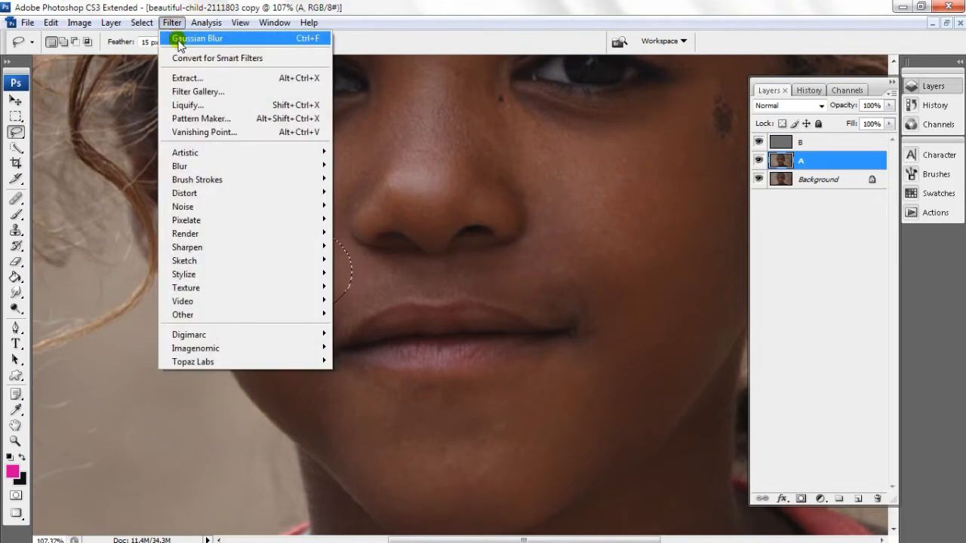
{"action": "left_click", "coordinate": [198, 34]}
Lasso the right-hand cheek from below the eye to the mouth corner and apply the Gaussian Blur to it.
{"action": "left_click_drag", "start_coordinate": [454, 219], "coordinate": [390, 219]}
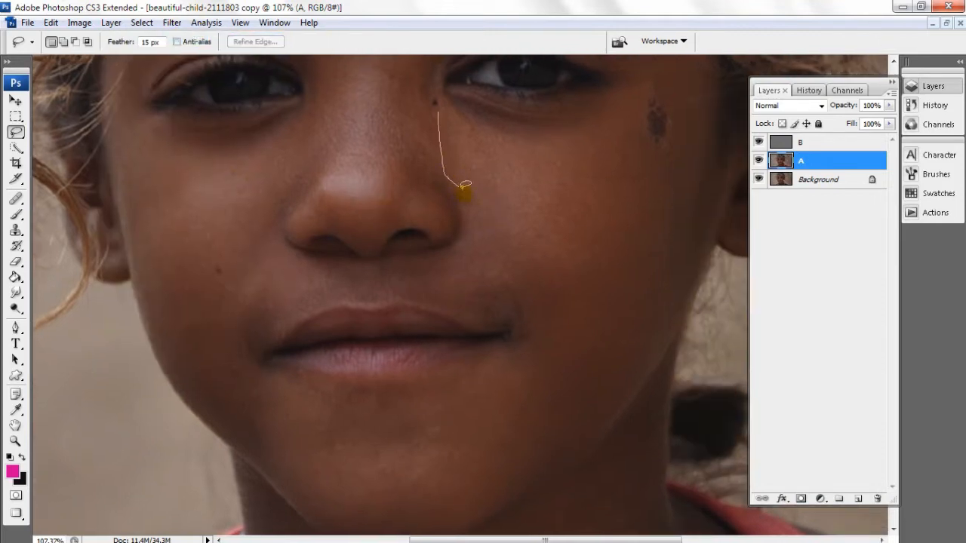
{"action": "mouse_move", "coordinate": [532, 320]}
{"action": "left_mouse_down"}
{"action": "mouse_move", "coordinate": [590, 319]}
{"action": "mouse_move", "coordinate": [634, 204]}
{"action": "left_mouse_up"}
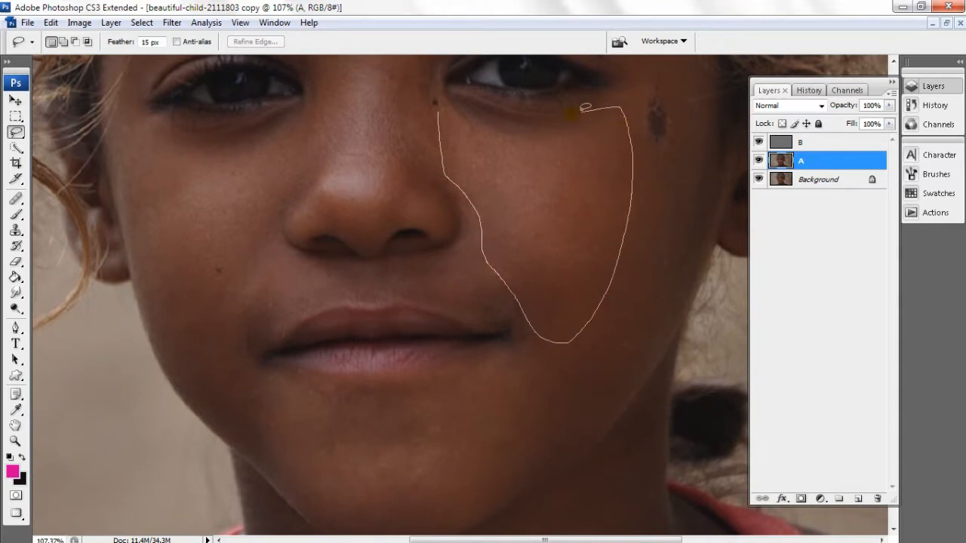
{"action": "left_click_drag", "start_coordinate": [459, 99], "coordinate": [453, 103]}
{"action": "left_click", "coordinate": [172, 22]}
{"action": "left_click", "coordinate": [280, 151]}
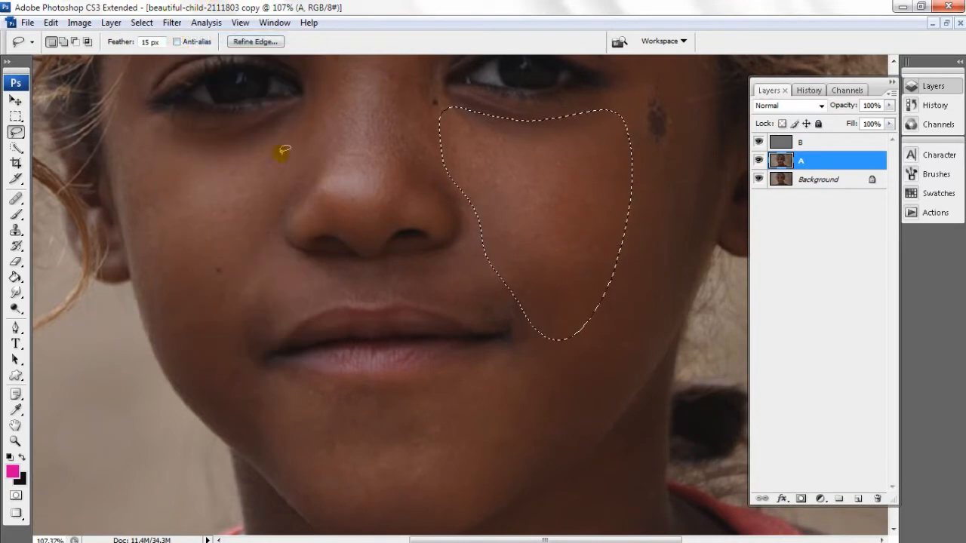
{"action": "left_click", "coordinate": [172, 23]}
{"action": "left_click", "coordinate": [370, 147]}
Lasso the right-hand outer cheek along the jawline, apply a Gaussian Blur with a radius of 13 pixels, and deselect it.
{"action": "left_click_drag", "start_coordinate": [609, 299], "coordinate": [574, 227]}
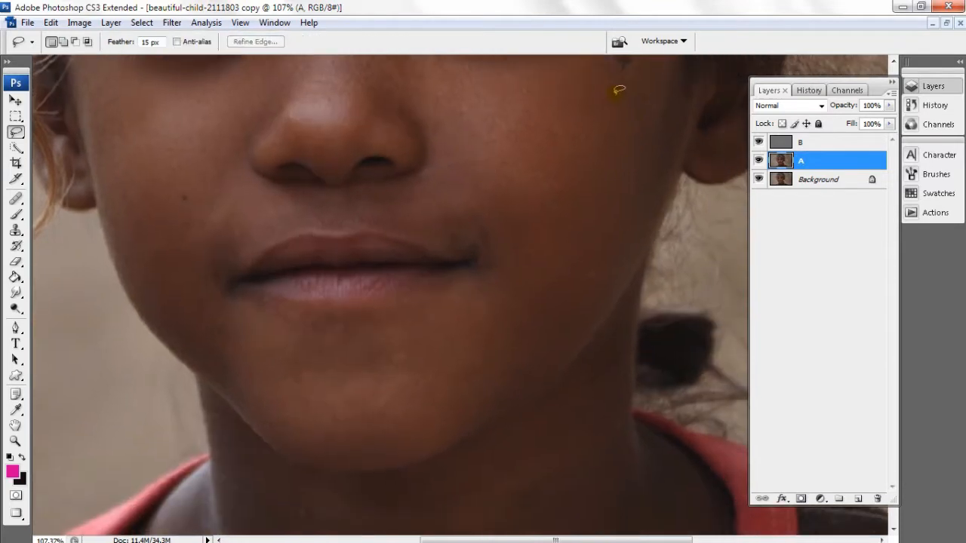
{"action": "mouse_move", "coordinate": [615, 93]}
{"action": "left_mouse_down"}
{"action": "mouse_move", "coordinate": [551, 206]}
{"action": "mouse_move", "coordinate": [521, 313]}
{"action": "left_mouse_up"}
{"action": "left_click_drag", "start_coordinate": [674, 113], "coordinate": [627, 81]}
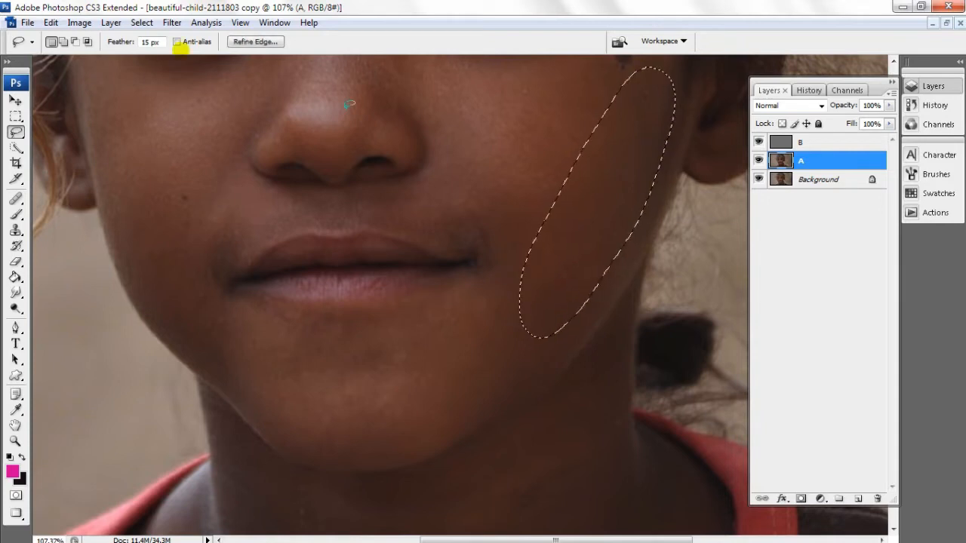
{"action": "left_click", "coordinate": [172, 23]}
{"action": "mouse_move", "coordinate": [181, 166]}
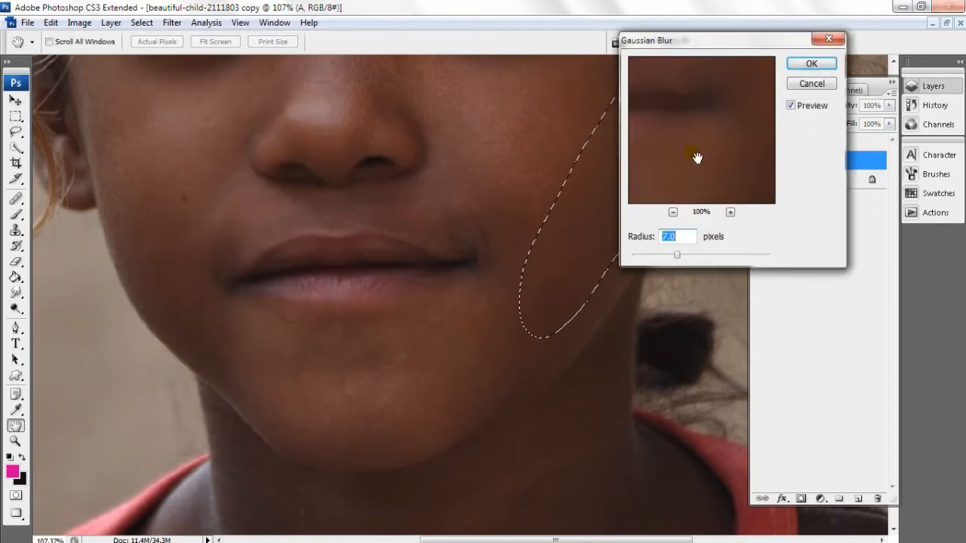
{"action": "left_click_drag", "start_coordinate": [687, 43], "coordinate": [789, 49]}
{"action": "mouse_move", "coordinate": [782, 261]}
{"action": "left_mouse_down"}
{"action": "mouse_move", "coordinate": [741, 262]}
{"action": "mouse_move", "coordinate": [793, 259]}
{"action": "left_mouse_up"}
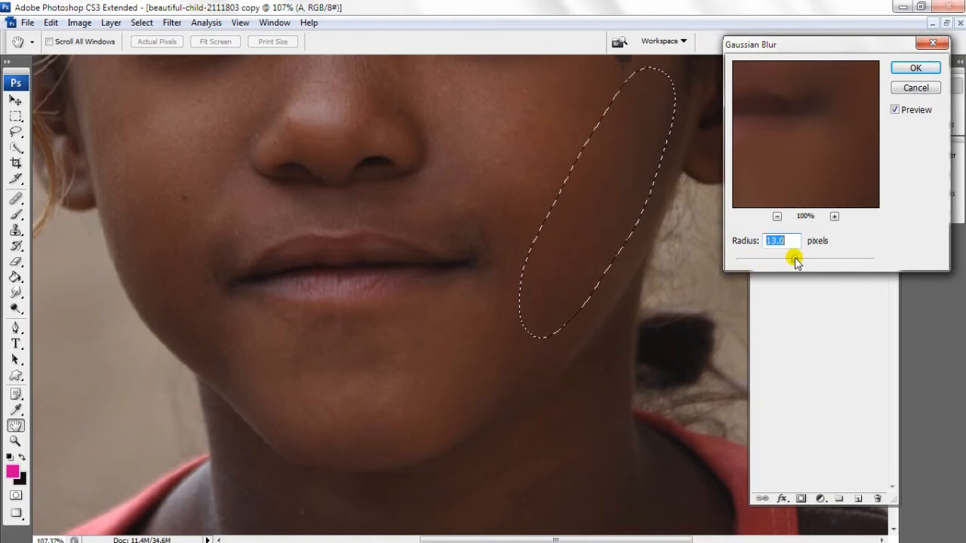
{"action": "left_click", "coordinate": [906, 69]}
{"action": "key", "text": "ctrl+d"}
Lasso the chin below the lips and the left-hand jaw in turn, reapplying the same Gaussian Blur to each area.
{"action": "left_click_drag", "start_coordinate": [552, 189], "coordinate": [538, 126]}
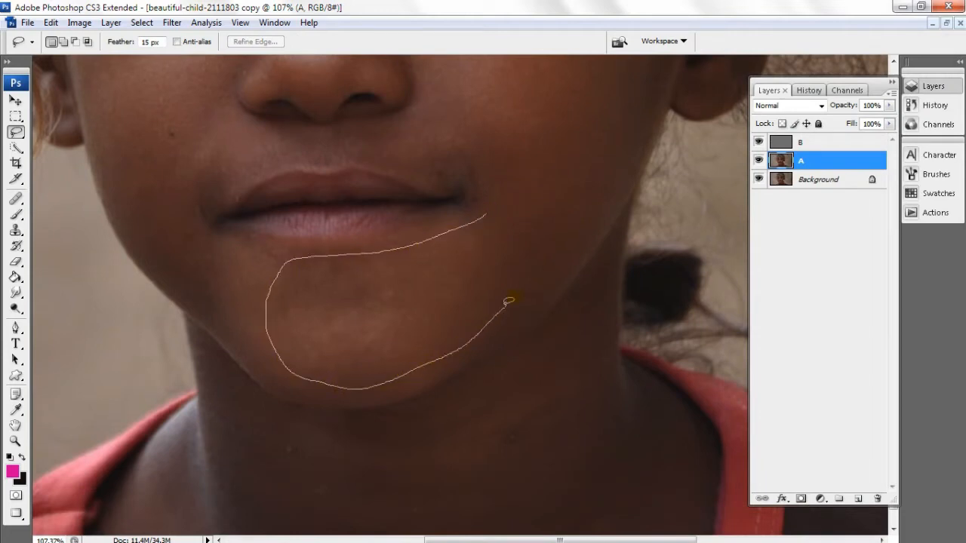
{"action": "left_click_drag", "start_coordinate": [509, 301], "coordinate": [486, 213]}
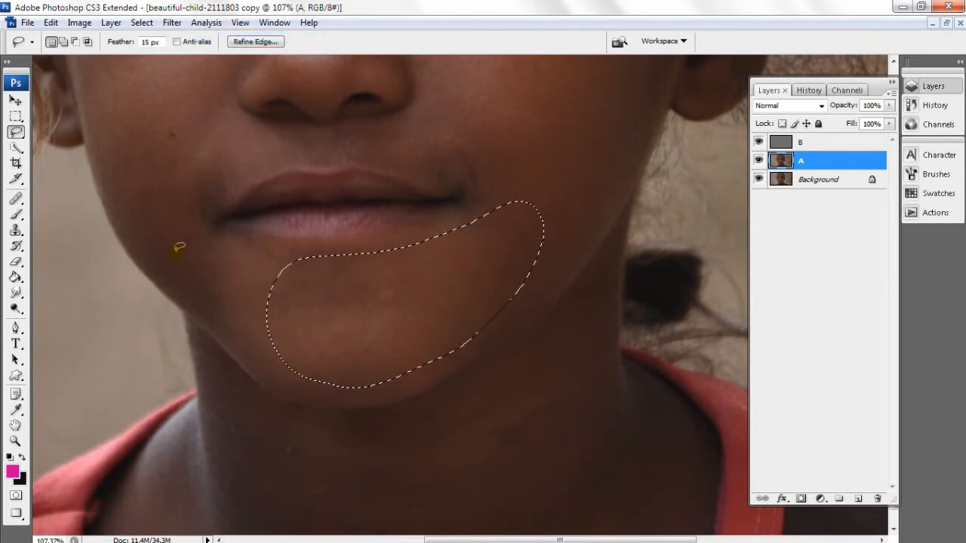
{"action": "key", "text": "ctrl+d"}
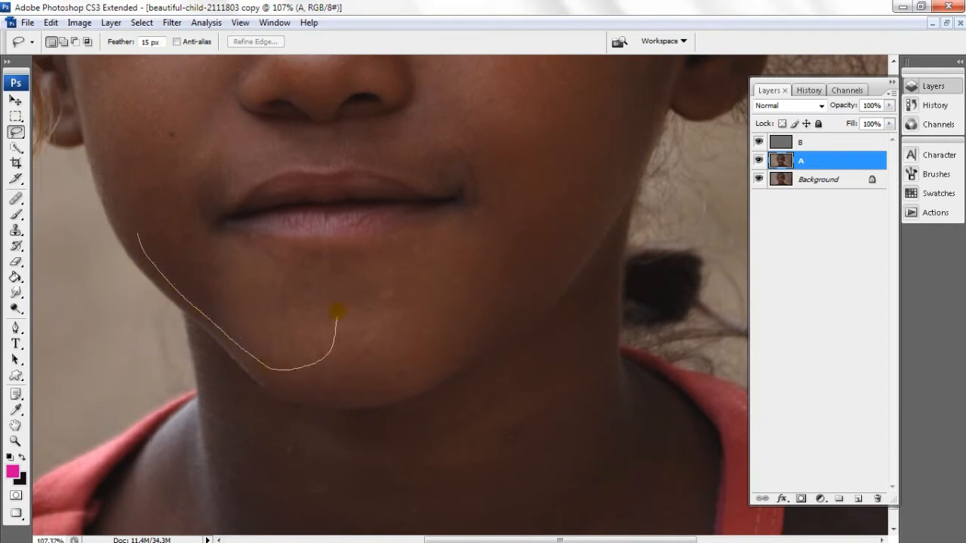
{"action": "left_click_drag", "start_coordinate": [120, 168], "coordinate": [117, 225]}
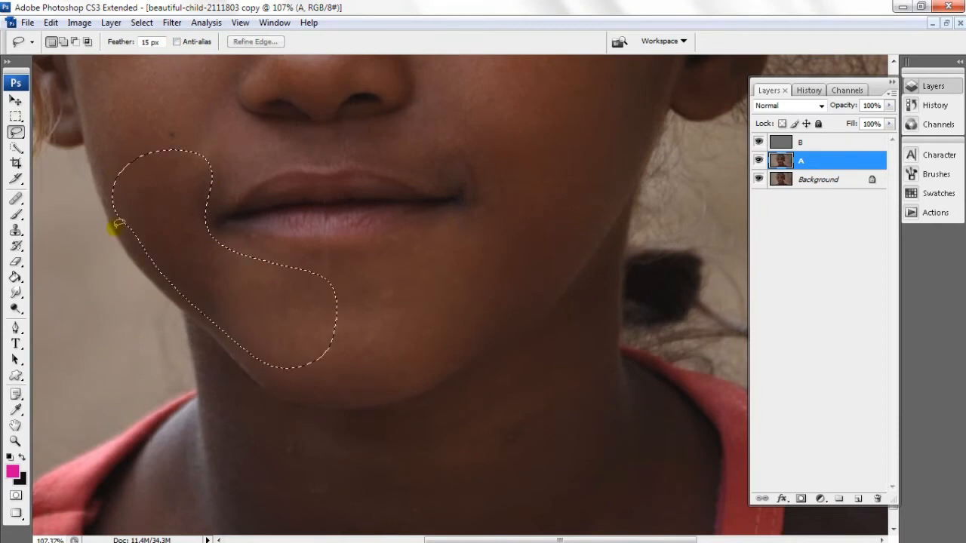
{"action": "left_click", "coordinate": [171, 22]}
{"action": "left_click", "coordinate": [185, 38]}
{"action": "key", "text": "ctrl+d"}
Lasso the skin between the left-hand nostril and mouth corner, reapply the Gaussian Blur, and deselect it.
{"action": "left_click_drag", "start_coordinate": [341, 199], "coordinate": [347, 264]}
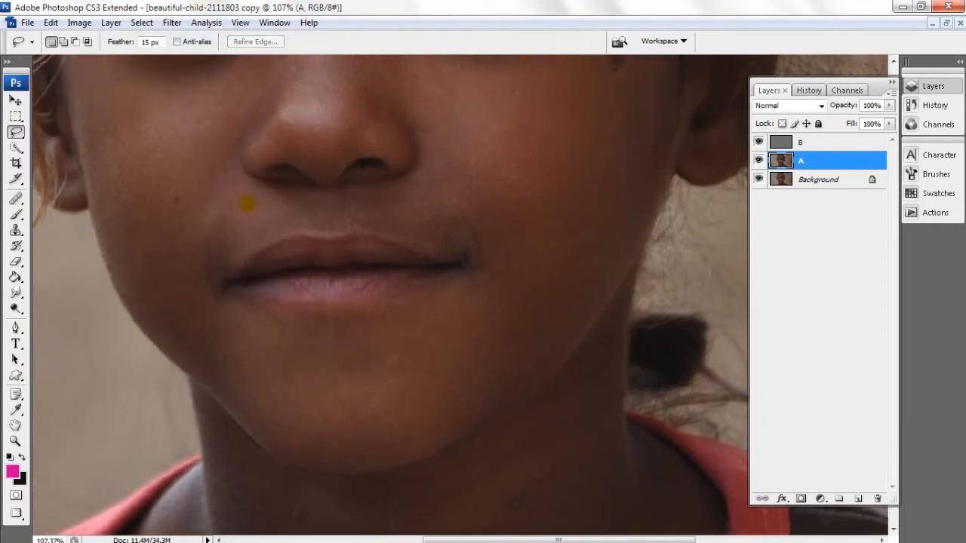
{"action": "left_click_drag", "start_coordinate": [257, 182], "coordinate": [179, 254]}
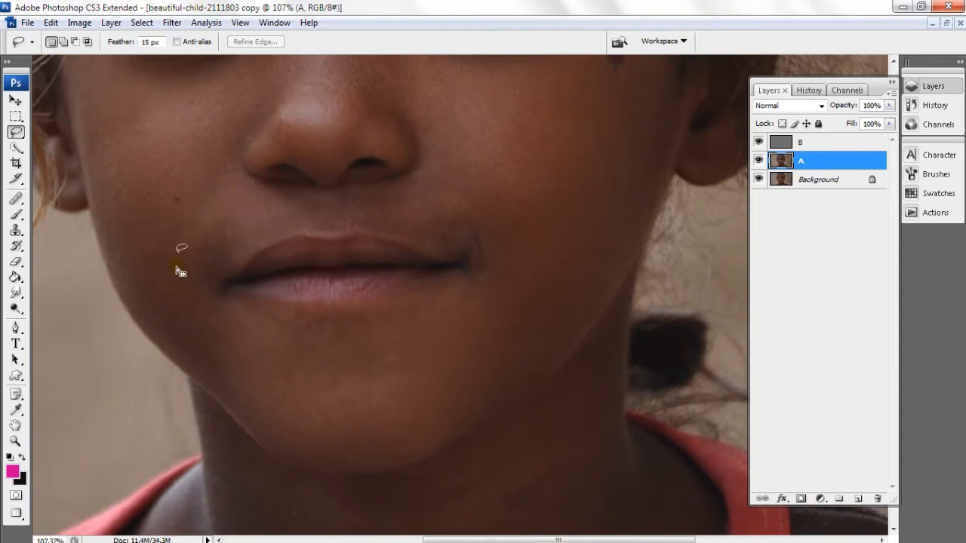
{"action": "left_click", "coordinate": [172, 23]}
{"action": "left_click", "coordinate": [193, 36]}
{"action": "key", "text": "ctrl+d"}
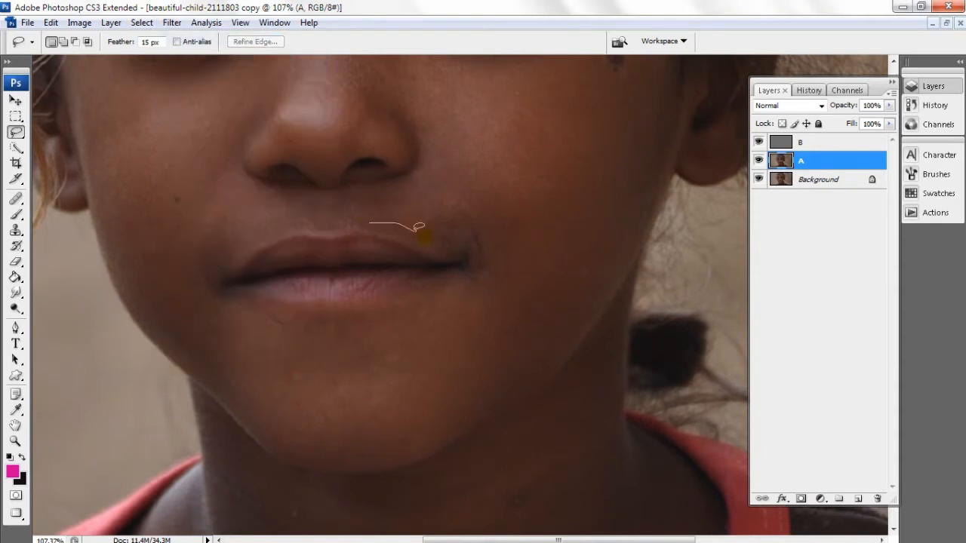
Lasso the skin above the upper lip out to the right-hand mouth corner and reapply the Gaussian Blur.
{"action": "left_click_drag", "start_coordinate": [350, 197], "coordinate": [348, 199]}
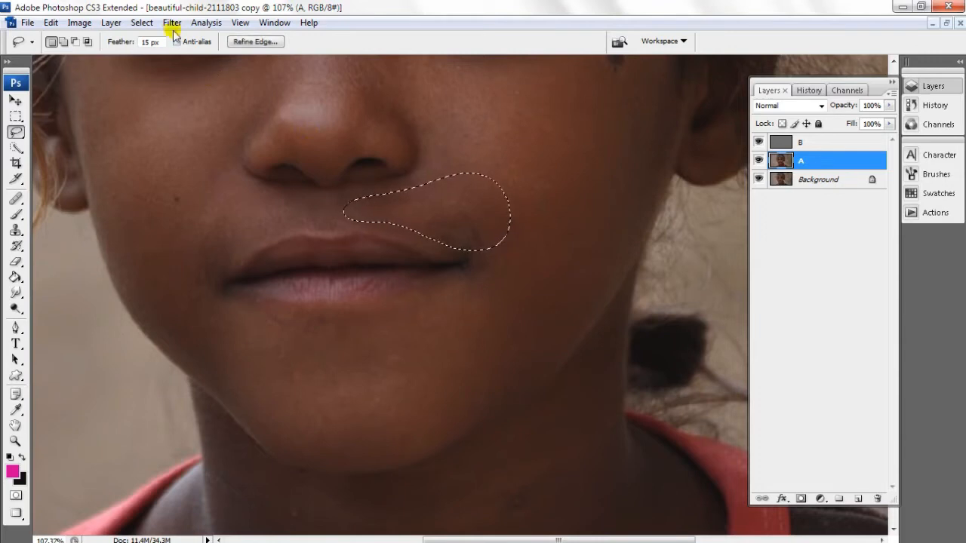
{"action": "left_click", "coordinate": [172, 22]}
{"action": "left_click", "coordinate": [193, 36]}
{"action": "key", "text": "ctrl+d"}
Lasso the right-hand side of the nose up to the brow and the nose bridge in turn, blurring each area.
{"action": "left_click_drag", "start_coordinate": [224, 117], "coordinate": [247, 253]}
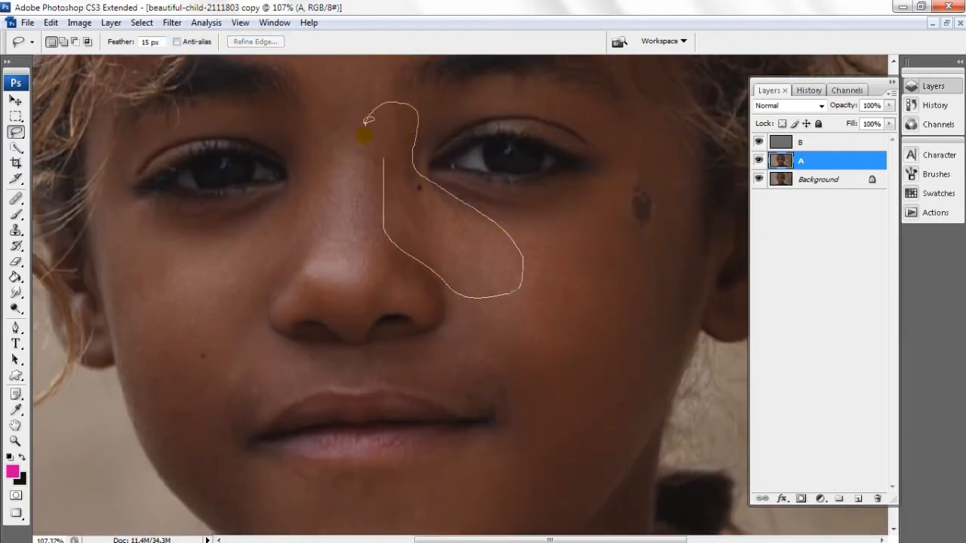
{"action": "left_click_drag", "start_coordinate": [368, 119], "coordinate": [367, 121]}
{"action": "left_click", "coordinate": [172, 22]}
{"action": "left_click", "coordinate": [193, 36]}
{"action": "key", "text": "ctrl+d"}
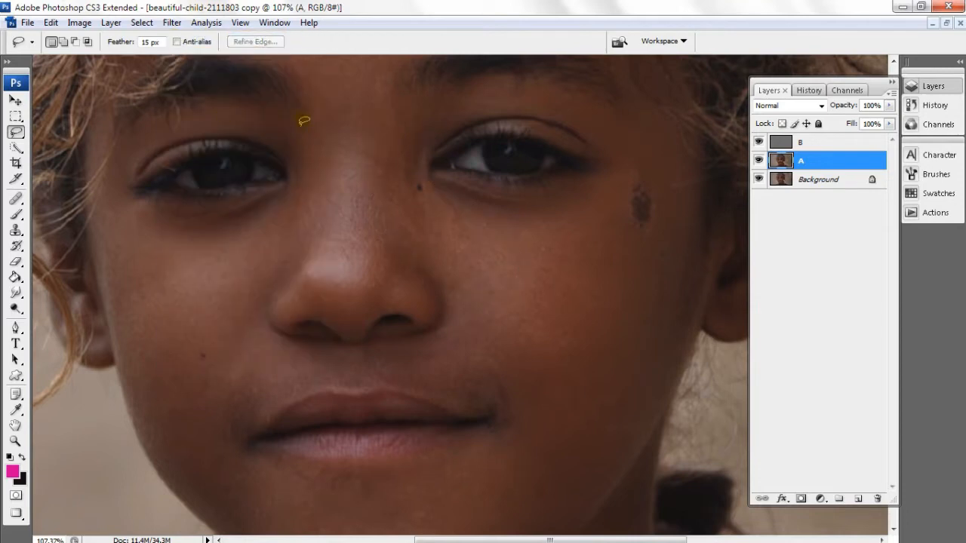
{"action": "mouse_move", "coordinate": [329, 221]}
{"action": "left_mouse_down"}
{"action": "mouse_move", "coordinate": [336, 111]}
{"action": "mouse_move", "coordinate": [343, 258]}
{"action": "left_mouse_up"}
{"action": "left_click", "coordinate": [172, 23]}
{"action": "left_click", "coordinate": [193, 37]}
{"action": "key", "text": "ctrl+d"}
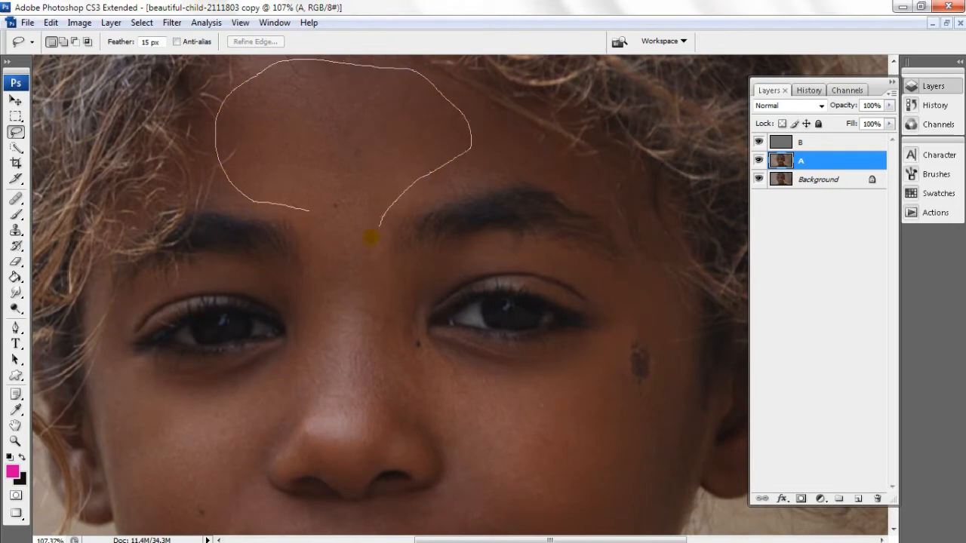
Lasso the central forehead between the hairline and the eyebrows, reapply the Gaussian Blur, and deselect it.
{"action": "left_click_drag", "start_coordinate": [371, 237], "coordinate": [255, 194]}
{"action": "left_click", "coordinate": [172, 22]}
{"action": "left_click", "coordinate": [193, 36]}
{"action": "key", "text": "ctrl+d"}
Lasso the forehead above the right-hand eyebrow, reapply the Gaussian Blur, and deselect it.
{"action": "left_click_drag", "start_coordinate": [345, 140], "coordinate": [264, 175]}
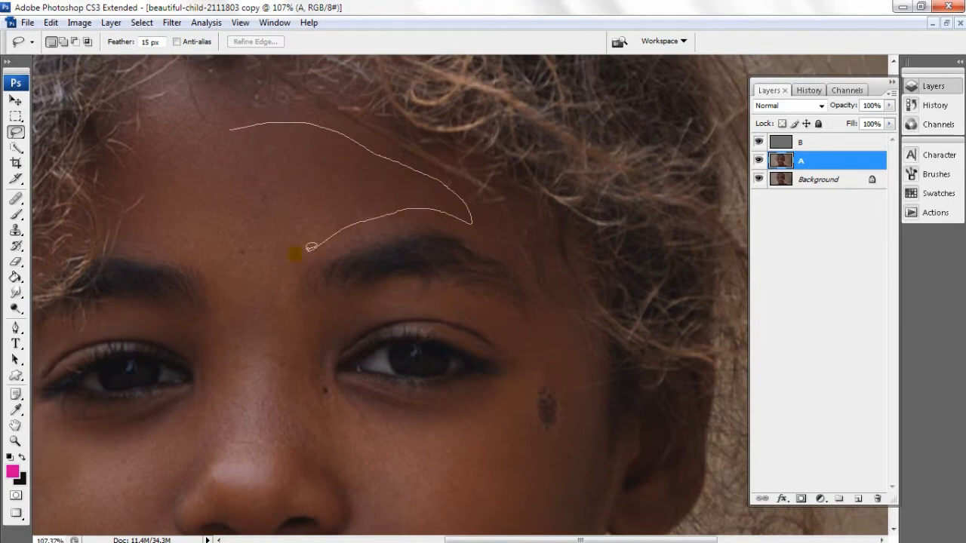
{"action": "left_click_drag", "start_coordinate": [310, 247], "coordinate": [228, 134]}
{"action": "left_click", "coordinate": [173, 22]}
{"action": "left_click", "coordinate": [192, 36]}
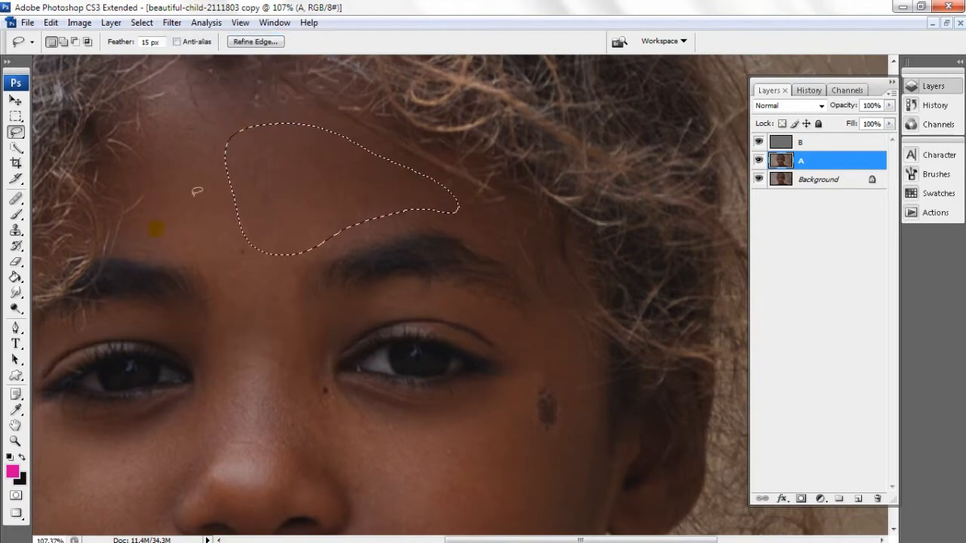
{"action": "key", "text": "ctrl+d"}
Lasso the strip between the temple mark and the right-hand ear, reapply the Gaussian Blur, and deselect it.
{"action": "left_click_drag", "start_coordinate": [375, 296], "coordinate": [256, 190]}
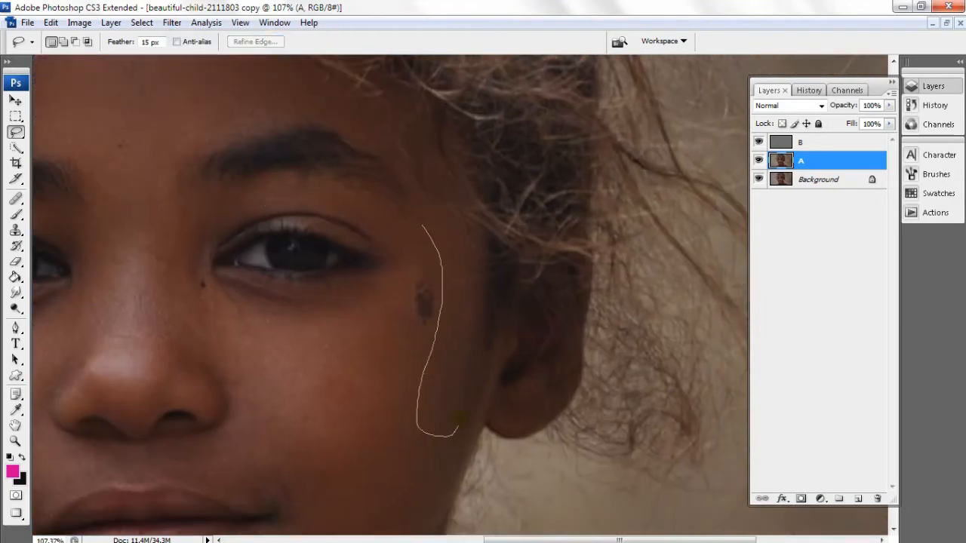
{"action": "left_click_drag", "start_coordinate": [485, 282], "coordinate": [426, 220]}
{"action": "left_click", "coordinate": [172, 22]}
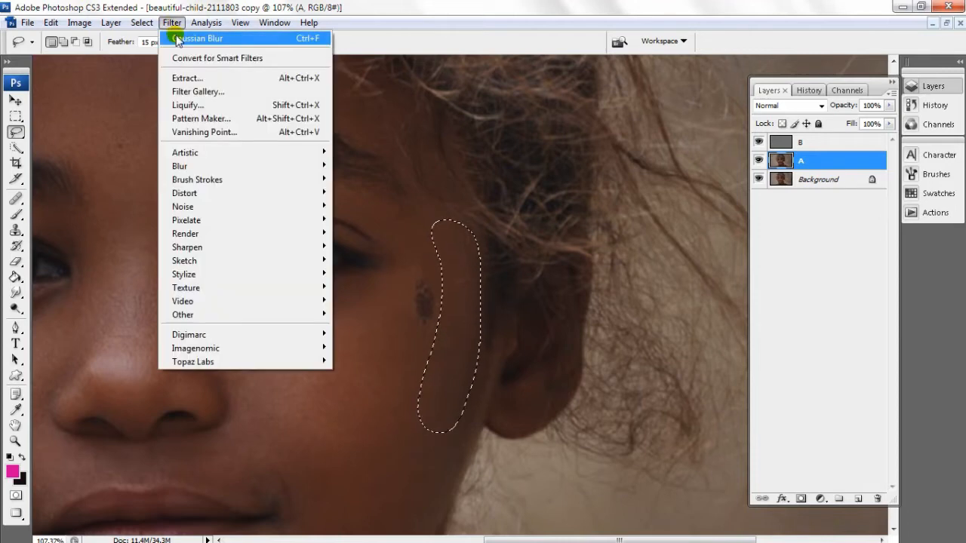
{"action": "left_click", "coordinate": [192, 36]}
{"action": "key", "text": "ctrl+d"}
Put layers B and A into a new layer group named RETOUCH.
{"action": "left_click", "coordinate": [16, 441]}
{"action": "key", "text": "ctrl+0"}
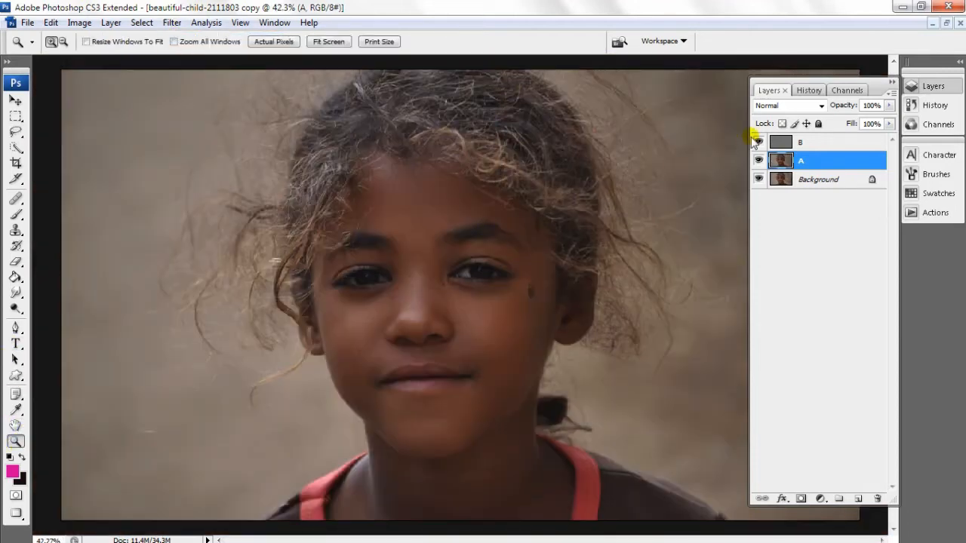
{"action": "left_click", "coordinate": [824, 144]}
{"action": "left_click", "coordinate": [829, 164], "text": "shift"}
{"action": "left_click", "coordinate": [839, 499]}
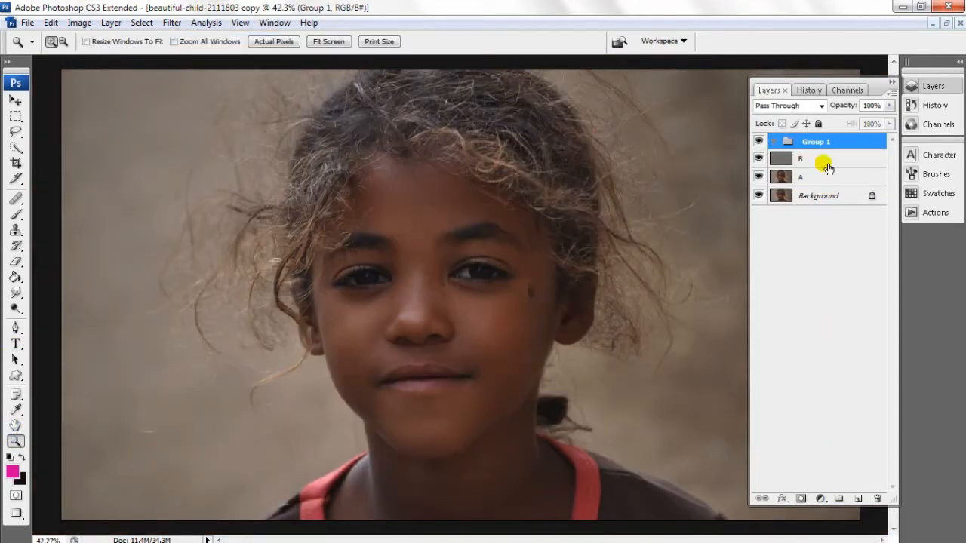
{"action": "left_click", "coordinate": [828, 174]}
{"action": "left_click", "coordinate": [829, 160], "text": "shift"}
{"action": "double_click", "coordinate": [816, 142]}
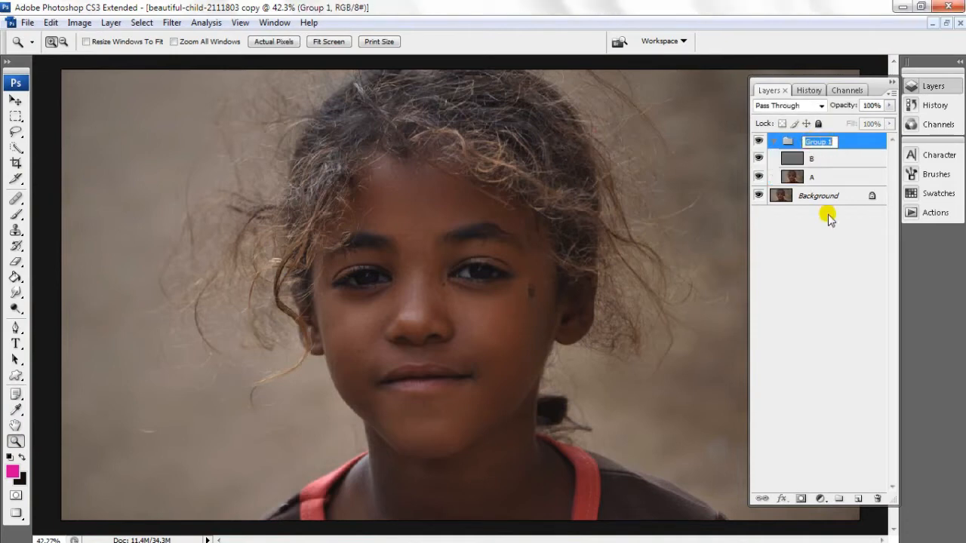
{"action": "type", "text": "RETOUCH"}
{"action": "key", "text": "Return"}
Compare the face before and after retouching by hiding and showing the RETOUCH group.
{"action": "key", "text": "v"}
{"action": "left_click", "coordinate": [15, 442]}
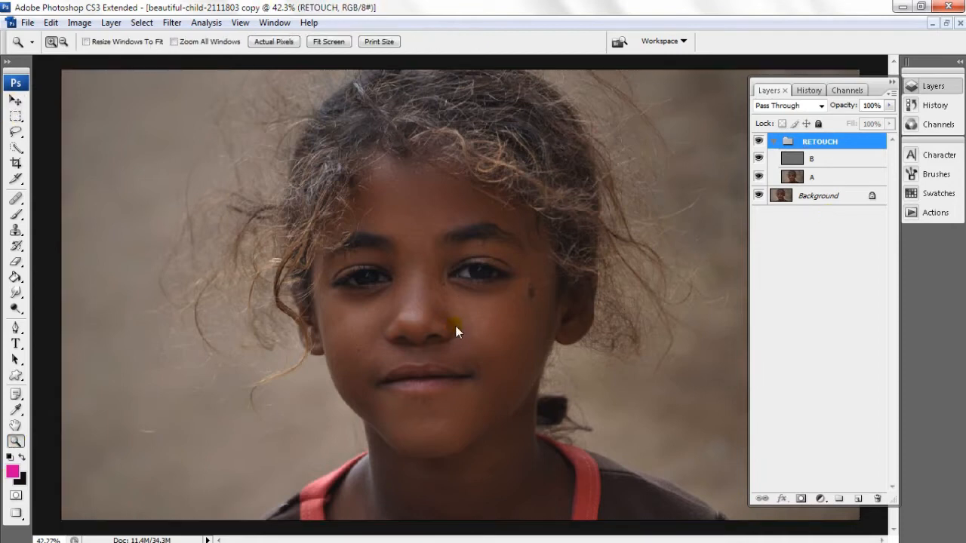
{"action": "right_click", "coordinate": [445, 322]}
{"action": "scroll", "coordinate": [445, 339], "scroll_direction": "down", "scroll_amount": 5}
{"action": "left_click_drag", "start_coordinate": [339, 193], "coordinate": [535, 397]}
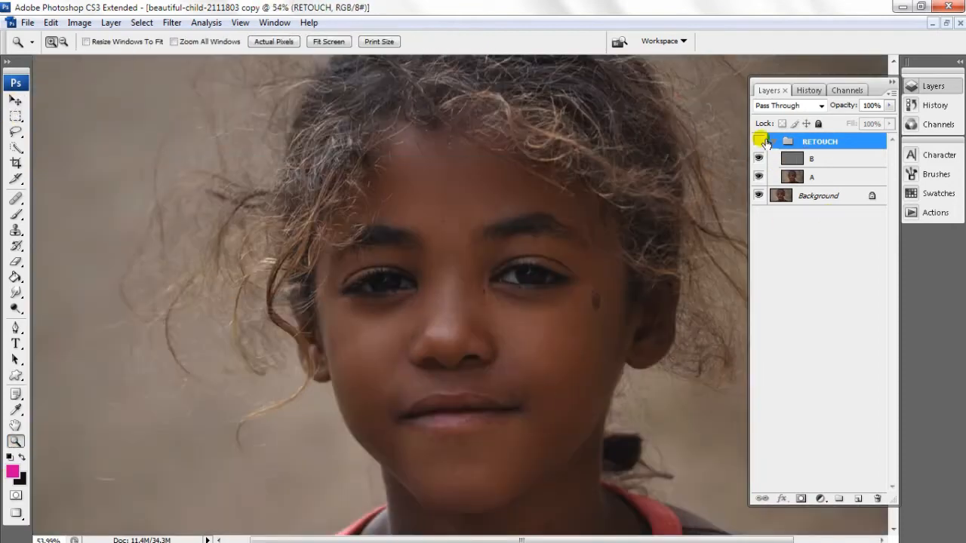
{"action": "left_click", "coordinate": [759, 140]}
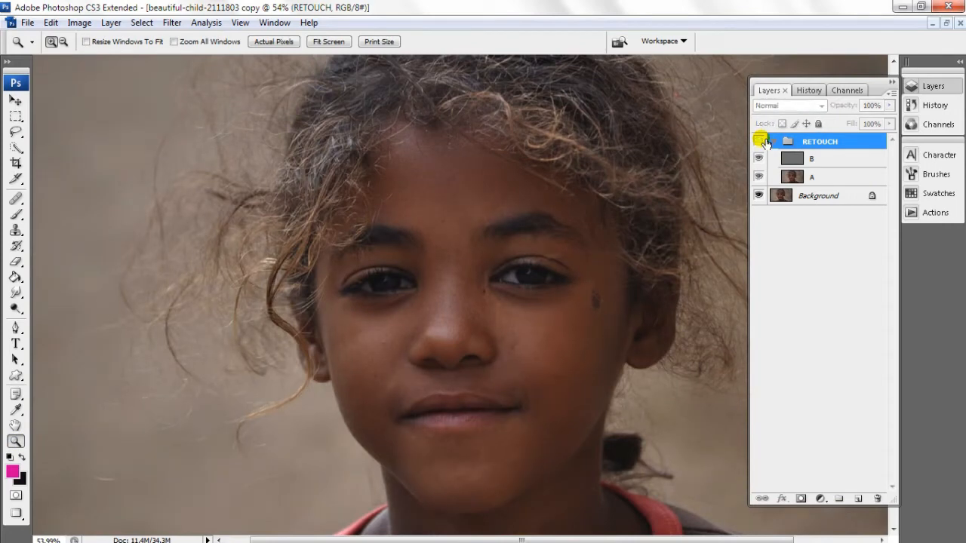
{"action": "left_click", "coordinate": [759, 141]}
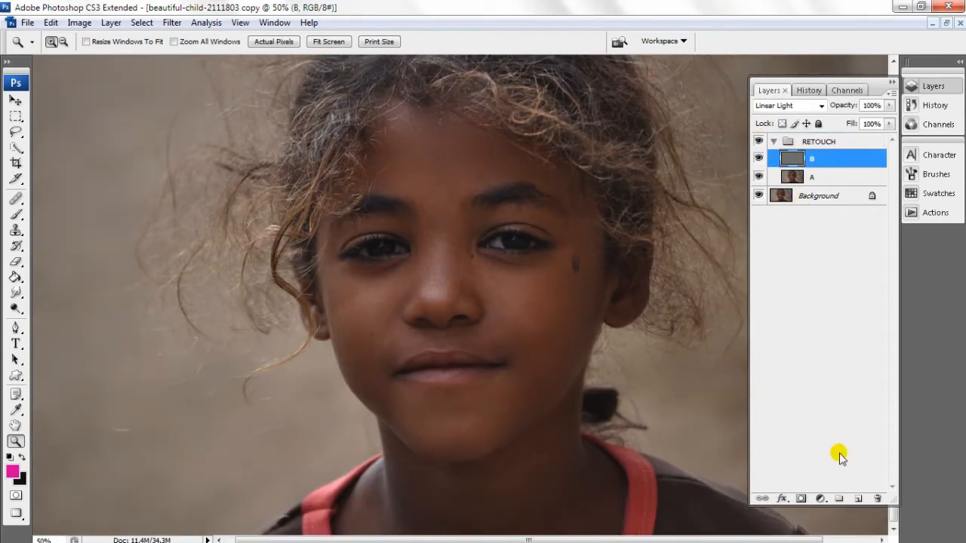
Add a new layer above layer B, filled with 50% Gray and blended in Soft Light mode.
{"action": "left_click", "coordinate": [858, 499]}
{"action": "left_click", "coordinate": [51, 23]}
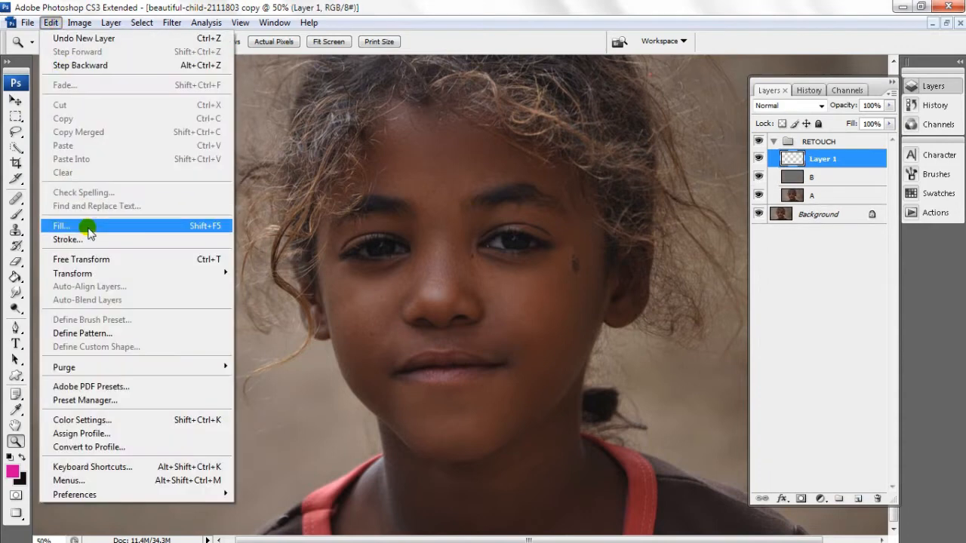
{"action": "left_click", "coordinate": [61, 231]}
{"action": "left_click", "coordinate": [450, 161]}
{"action": "left_click", "coordinate": [438, 267]}
{"action": "left_click", "coordinate": [498, 231]}
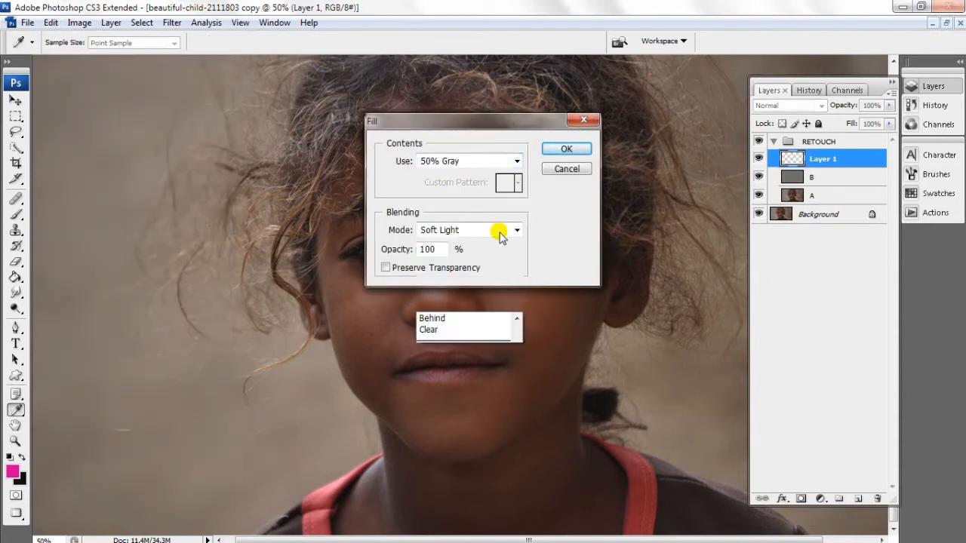
{"action": "left_click", "coordinate": [459, 190]}
{"action": "left_click", "coordinate": [563, 151]}
{"action": "left_click", "coordinate": [789, 106]}
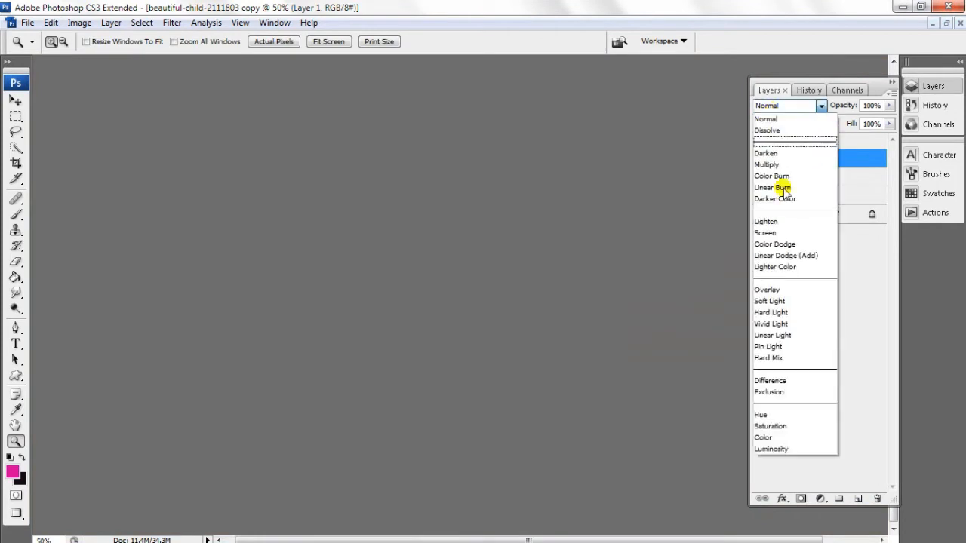
{"action": "left_click", "coordinate": [824, 302]}
Set up the Dodge tool with a brush size of 250 and an exposure of 15%.
{"action": "right_click", "coordinate": [471, 233]}
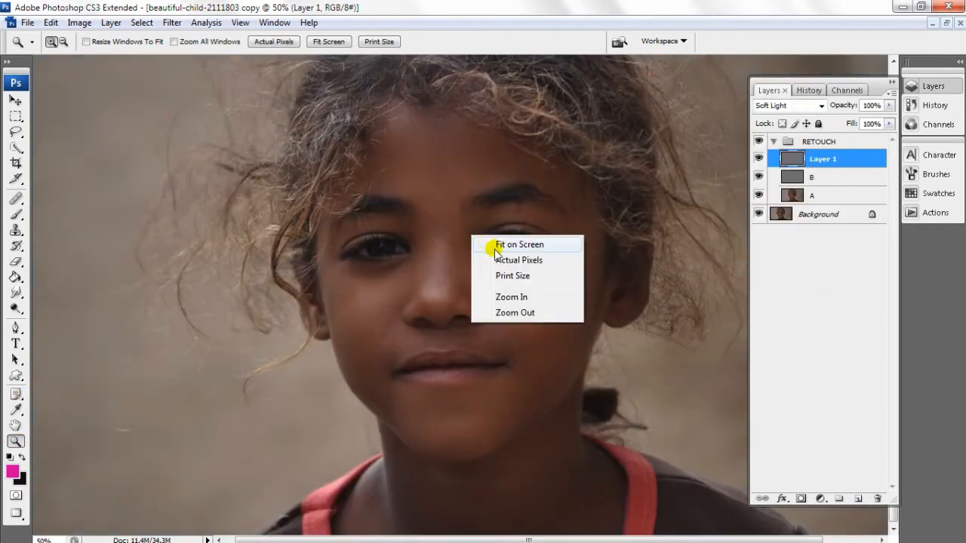
{"action": "left_click", "coordinate": [498, 245]}
{"action": "left_click", "coordinate": [444, 225]}
{"action": "right_click", "coordinate": [17, 308]}
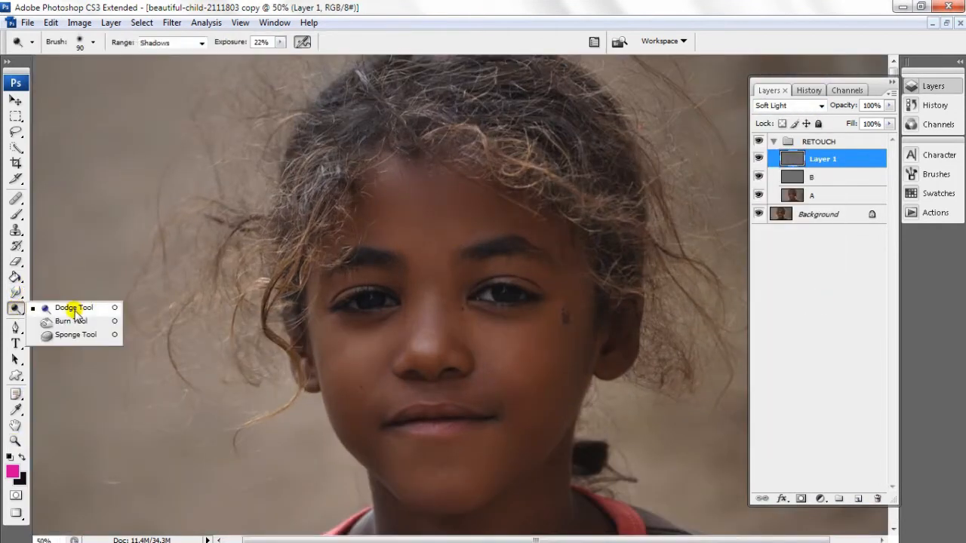
{"action": "left_click", "coordinate": [72, 310]}
{"action": "key", "text": "bracketright"}
{"action": "key", "text": "bracketright"}
{"action": "key", "text": "bracketright"}
{"action": "key", "text": "bracketright"}
{"action": "key", "text": "bracketright"}
{"action": "key", "text": "bracketright"}
{"action": "key", "text": "bracketright"}
{"action": "key", "text": "bracketright"}
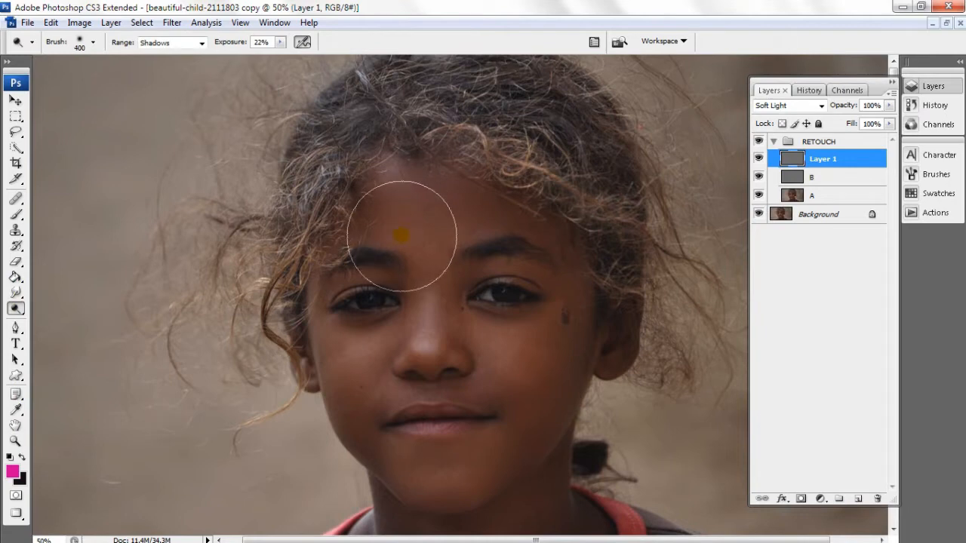
{"action": "scroll", "coordinate": [403, 228], "scroll_direction": "up", "scroll_amount": 1}
{"action": "key", "text": "bracketleft"}
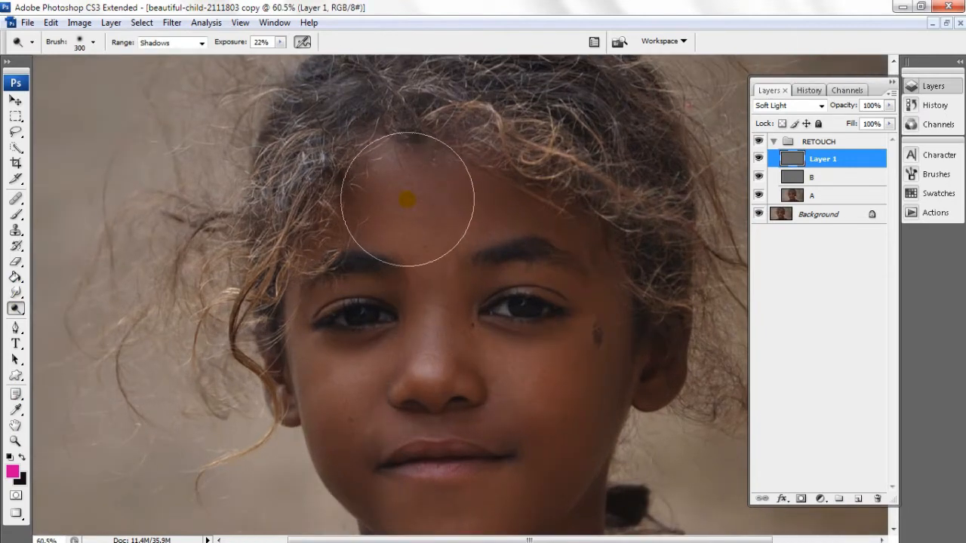
{"action": "key", "text": "bracketleft"}
{"action": "left_click", "coordinate": [216, 47]}
{"action": "type", "text": "15"}
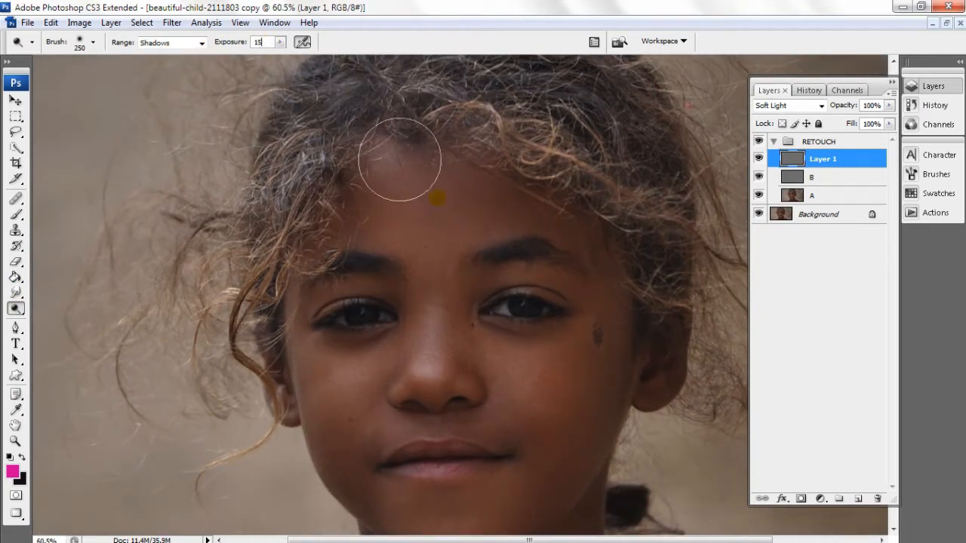
Dodge the forehead on Layer 1 with the 250 brush, reduced to 125 for the area between the eyebrows.
{"action": "mouse_move", "coordinate": [432, 227]}
{"action": "left_mouse_down"}
{"action": "mouse_move", "coordinate": [379, 213]}
{"action": "mouse_move", "coordinate": [372, 196]}
{"action": "mouse_move", "coordinate": [383, 196]}
{"action": "mouse_move", "coordinate": [366, 203]}
{"action": "mouse_move", "coordinate": [408, 193]}
{"action": "mouse_move", "coordinate": [433, 171]}
{"action": "mouse_move", "coordinate": [424, 172]}
{"action": "mouse_move", "coordinate": [426, 206]}
{"action": "mouse_move", "coordinate": [470, 204]}
{"action": "mouse_move", "coordinate": [442, 176]}
{"action": "mouse_move", "coordinate": [429, 222]}
{"action": "mouse_move", "coordinate": [385, 220]}
{"action": "mouse_move", "coordinate": [376, 196]}
{"action": "mouse_move", "coordinate": [454, 210]}
{"action": "mouse_move", "coordinate": [472, 197]}
{"action": "mouse_move", "coordinate": [446, 182]}
{"action": "mouse_move", "coordinate": [452, 217]}
{"action": "mouse_move", "coordinate": [412, 250]}
{"action": "mouse_move", "coordinate": [414, 196]}
{"action": "mouse_move", "coordinate": [412, 211]}
{"action": "mouse_move", "coordinate": [374, 197]}
{"action": "left_mouse_up"}
{"action": "key", "text": "bracketleft"}
{"action": "key", "text": "bracketleft"}
{"action": "key", "text": "bracketleft"}
{"action": "key", "text": "bracketleft"}
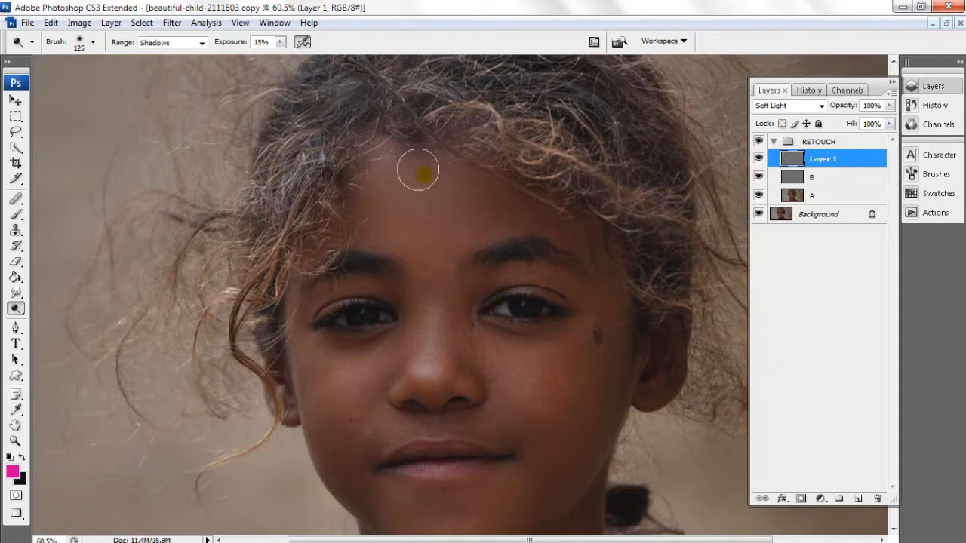
{"action": "left_click_drag", "start_coordinate": [460, 258], "coordinate": [450, 213]}
{"action": "mouse_move", "coordinate": [387, 335]}
{"action": "left_mouse_down"}
{"action": "mouse_move", "coordinate": [382, 264]}
{"action": "mouse_move", "coordinate": [371, 274]}
{"action": "mouse_move", "coordinate": [299, 245]}
{"action": "mouse_move", "coordinate": [302, 280]}
{"action": "mouse_move", "coordinate": [289, 237]}
{"action": "left_mouse_up"}
Dodge the upper eyelids with a brush size of 40 and the skin around the child's left eye at size 125.
{"action": "scroll", "coordinate": [322, 262], "scroll_direction": "up", "scroll_amount": 2}
{"action": "key", "text": "bracketleft"}
{"action": "key", "text": "bracketleft"}
{"action": "key", "text": "bracketleft"}
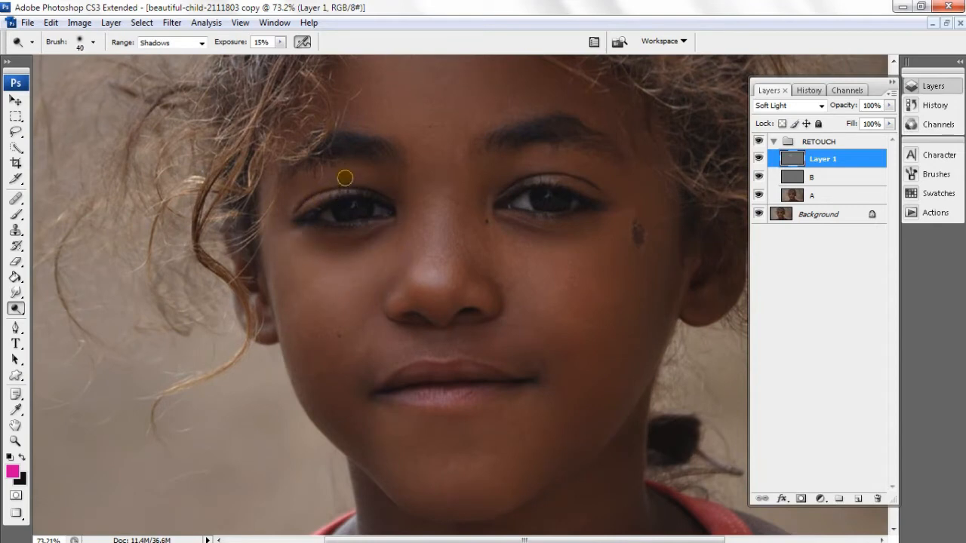
{"action": "left_click_drag", "start_coordinate": [561, 156], "coordinate": [580, 176]}
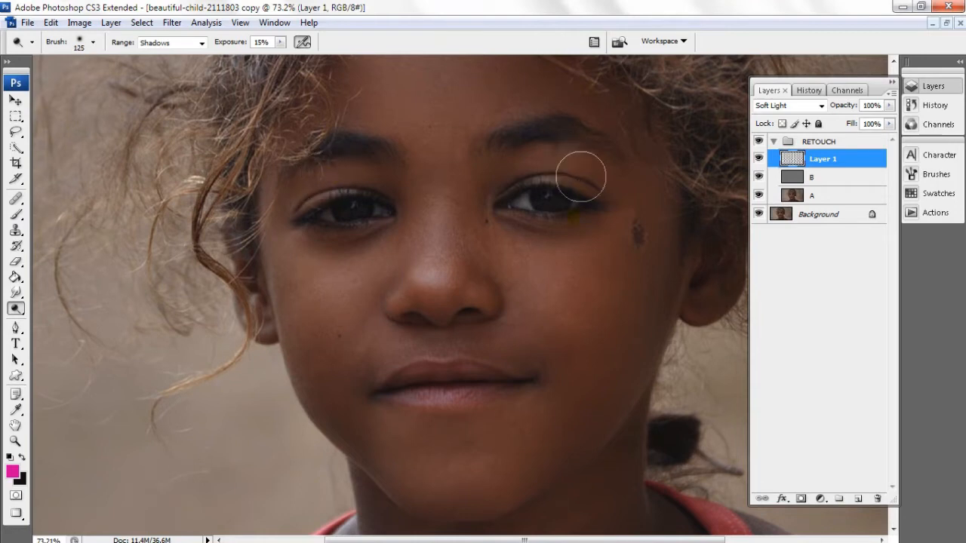
{"action": "key", "text": "bracketright"}
{"action": "key", "text": "bracketright"}
{"action": "mouse_move", "coordinate": [614, 235]}
{"action": "left_mouse_down"}
{"action": "mouse_move", "coordinate": [573, 252]}
{"action": "mouse_move", "coordinate": [502, 250]}
{"action": "mouse_move", "coordinate": [565, 255]}
{"action": "mouse_move", "coordinate": [612, 228]}
{"action": "mouse_move", "coordinate": [574, 278]}
{"action": "mouse_move", "coordinate": [586, 273]}
{"action": "mouse_move", "coordinate": [587, 262]}
{"action": "mouse_move", "coordinate": [549, 306]}
{"action": "mouse_move", "coordinate": [574, 290]}
{"action": "mouse_move", "coordinate": [638, 198]}
{"action": "mouse_move", "coordinate": [505, 266]}
{"action": "left_mouse_up"}
Dodge the bridge of the nose with a brush size of 70 and the child's right cheek at size 100.
{"action": "key", "text": "bracketleft"}
{"action": "key", "text": "bracketleft"}
{"action": "key", "text": "bracketleft"}
{"action": "key", "text": "bracketleft"}
{"action": "key", "text": "bracketleft"}
{"action": "key", "text": "bracketleft"}
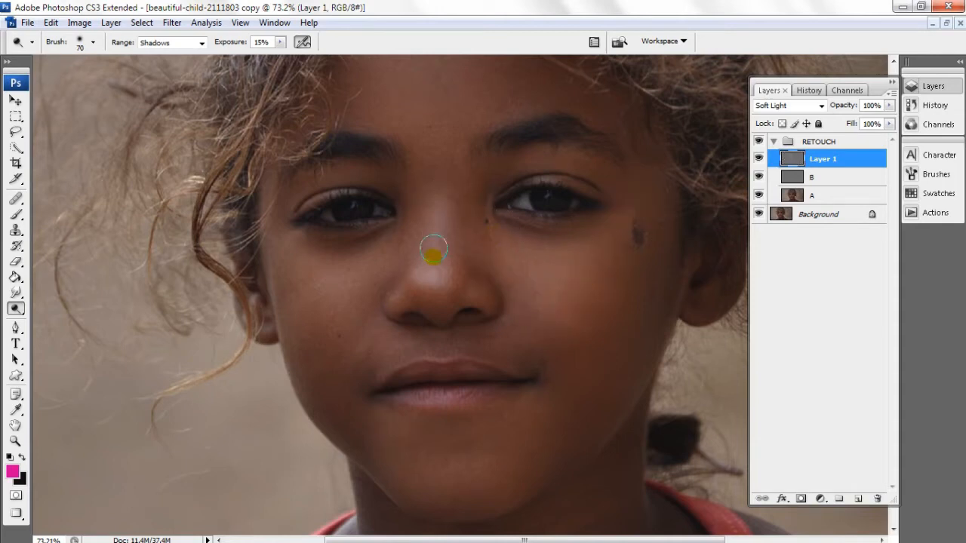
{"action": "left_click_drag", "start_coordinate": [431, 371], "coordinate": [408, 299]}
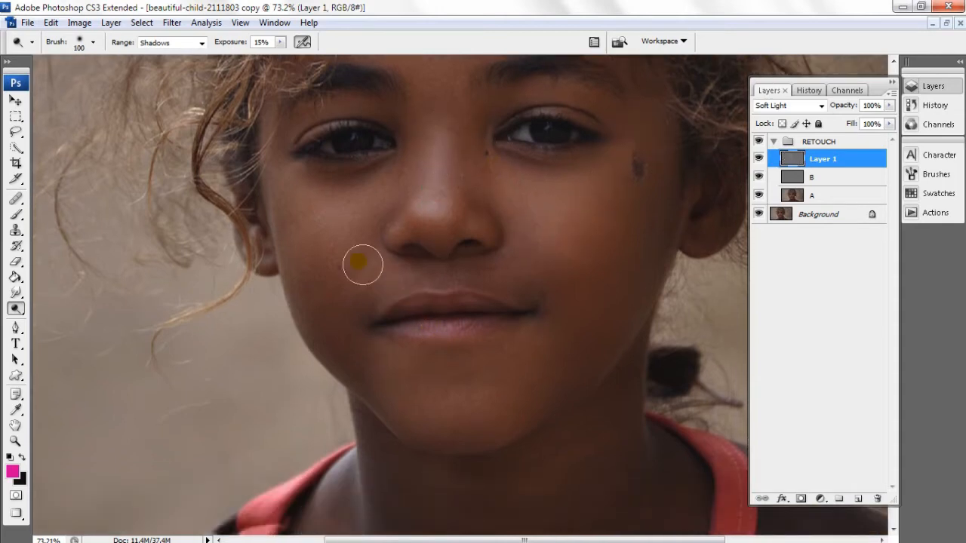
{"action": "mouse_move", "coordinate": [364, 264]}
{"action": "left_mouse_down"}
{"action": "mouse_move", "coordinate": [350, 237]}
{"action": "mouse_move", "coordinate": [327, 248]}
{"action": "mouse_move", "coordinate": [362, 237]}
{"action": "mouse_move", "coordinate": [546, 274]}
{"action": "mouse_move", "coordinate": [431, 405]}
{"action": "mouse_move", "coordinate": [361, 332]}
{"action": "mouse_move", "coordinate": [315, 251]}
{"action": "left_mouse_up"}
Dodge the chin and the left side of the child's mouth, starting with a brush size of 90.
{"action": "key", "text": "bracketright"}
{"action": "key", "text": "bracketleft"}
{"action": "key", "text": "bracketleft"}
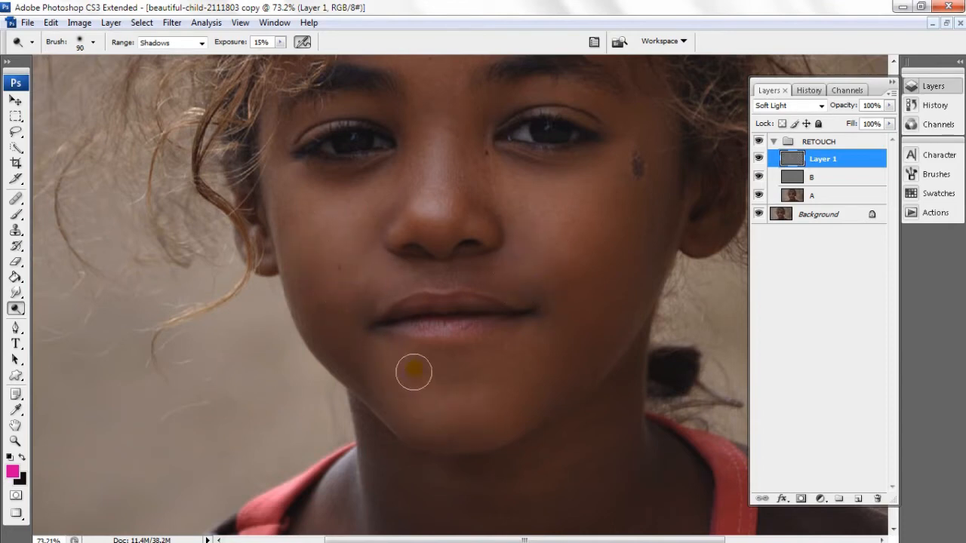
{"action": "key", "text": "bracketright"}
{"action": "mouse_move", "coordinate": [533, 350]}
{"action": "left_mouse_down"}
{"action": "mouse_move", "coordinate": [493, 404]}
{"action": "mouse_move", "coordinate": [519, 371]}
{"action": "mouse_move", "coordinate": [433, 412]}
{"action": "mouse_move", "coordinate": [404, 365]}
{"action": "mouse_move", "coordinate": [428, 383]}
{"action": "mouse_move", "coordinate": [531, 371]}
{"action": "mouse_move", "coordinate": [564, 299]}
{"action": "mouse_move", "coordinate": [568, 247]}
{"action": "mouse_move", "coordinate": [615, 181]}
{"action": "mouse_move", "coordinate": [553, 248]}
{"action": "left_mouse_up"}
Dodge across the lower cheeks and chin and beside the nose, using a brush size of 150 for the broad areas.
{"action": "scroll", "coordinate": [492, 244], "scroll_direction": "down", "scroll_amount": 2}
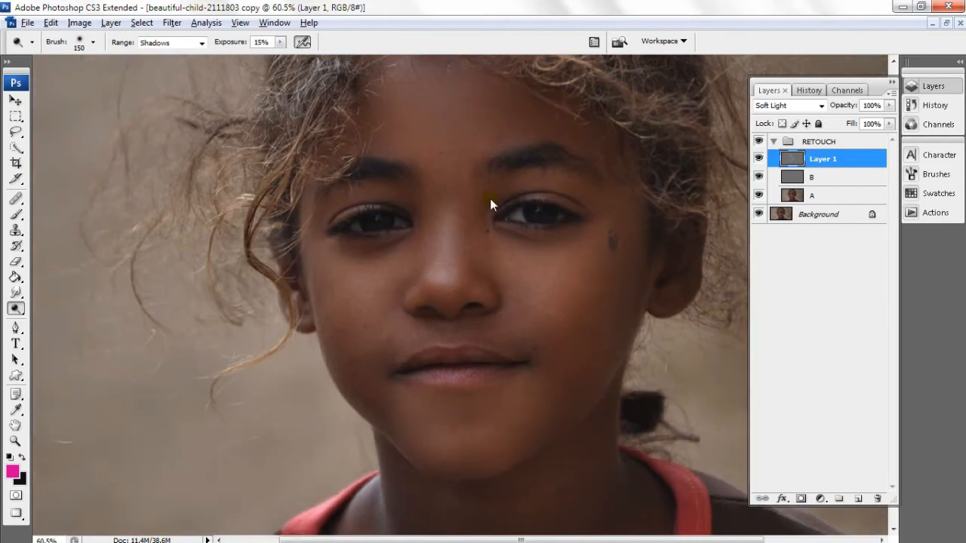
{"action": "left_click_drag", "start_coordinate": [493, 200], "coordinate": [492, 282]}
{"action": "mouse_move", "coordinate": [455, 227]}
{"action": "left_mouse_down"}
{"action": "mouse_move", "coordinate": [514, 202]}
{"action": "mouse_move", "coordinate": [513, 188]}
{"action": "mouse_move", "coordinate": [536, 198]}
{"action": "mouse_move", "coordinate": [369, 206]}
{"action": "mouse_move", "coordinate": [452, 257]}
{"action": "left_mouse_up"}
{"action": "scroll", "coordinate": [452, 257], "scroll_direction": "down", "scroll_amount": 5}
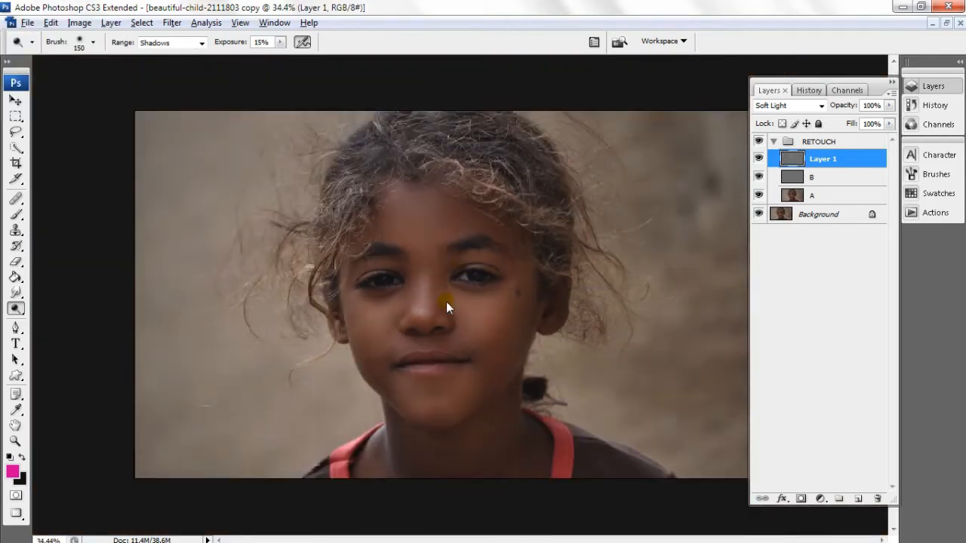
{"action": "scroll", "coordinate": [460, 410], "scroll_direction": "up", "scroll_amount": 2}
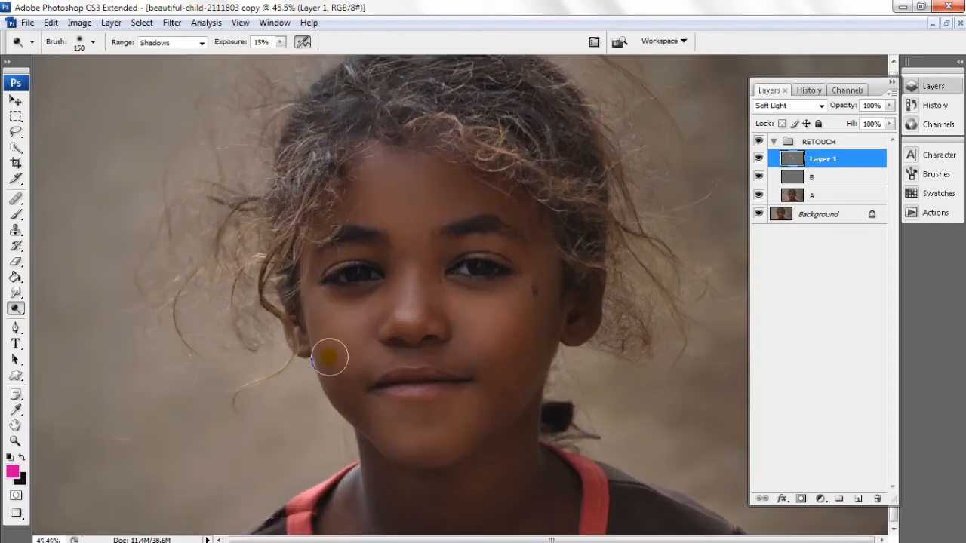
{"action": "left_click_drag", "start_coordinate": [335, 350], "coordinate": [472, 408]}
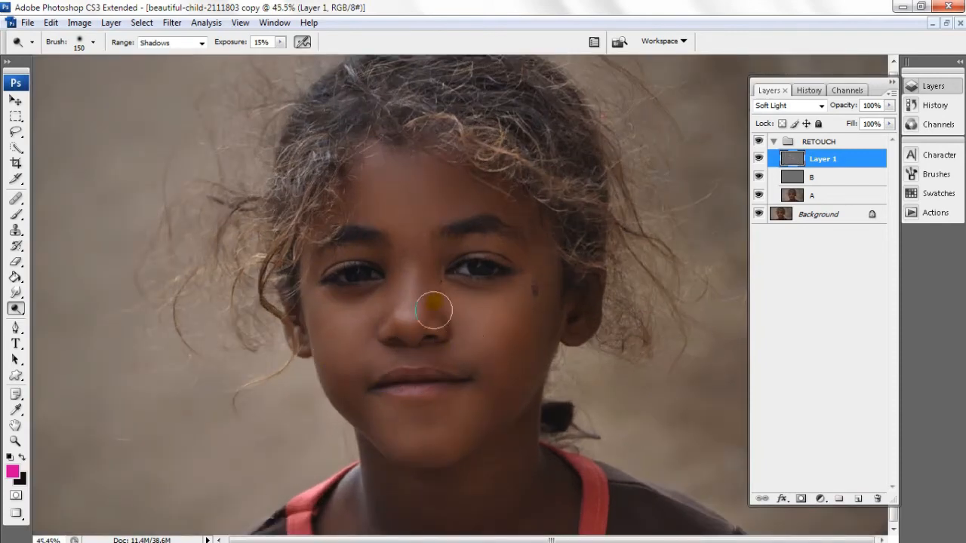
{"action": "left_click_drag", "start_coordinate": [434, 280], "coordinate": [436, 273]}
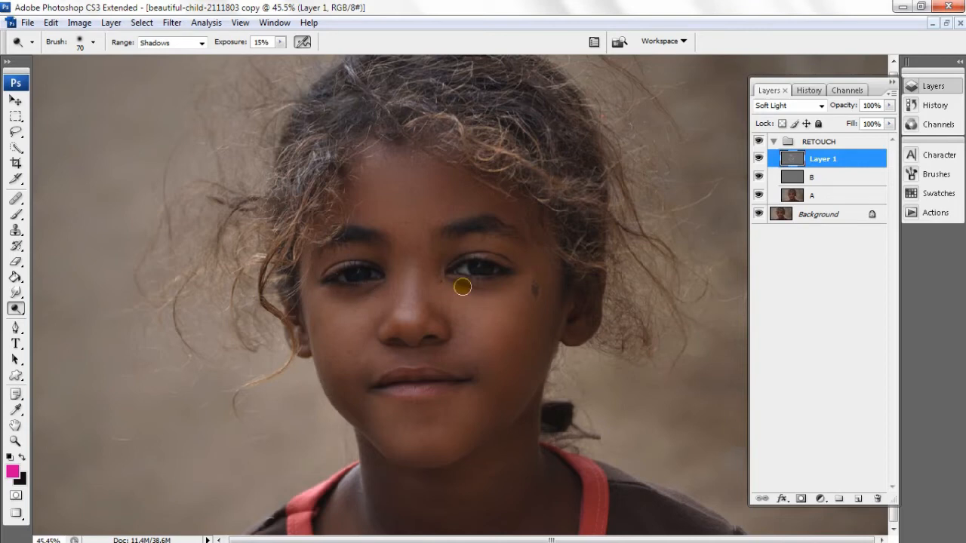
Smooth the dark area under the child's right eye on layer A with the Clone Stamp at 8% flow.
{"action": "scroll", "coordinate": [319, 326], "scroll_direction": "up", "scroll_amount": 5}
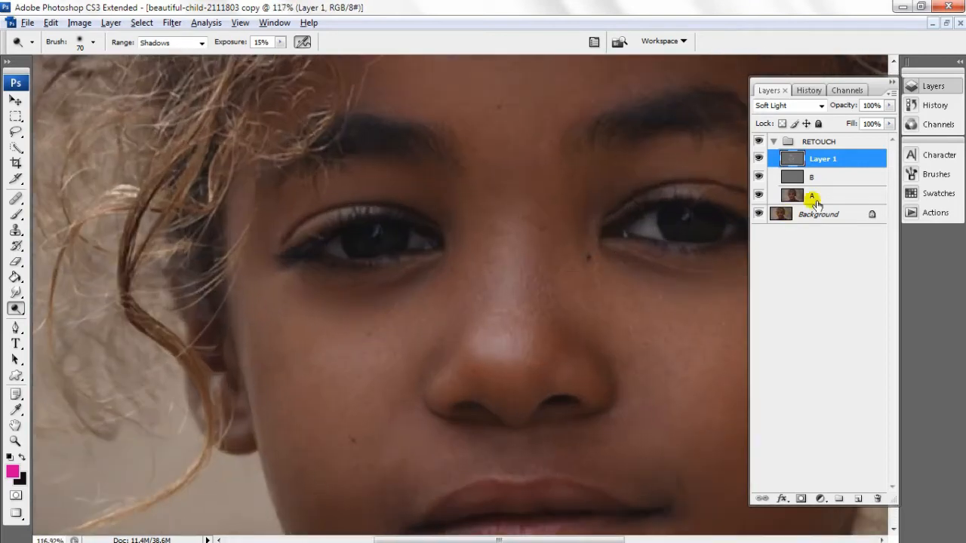
{"action": "left_click", "coordinate": [813, 198]}
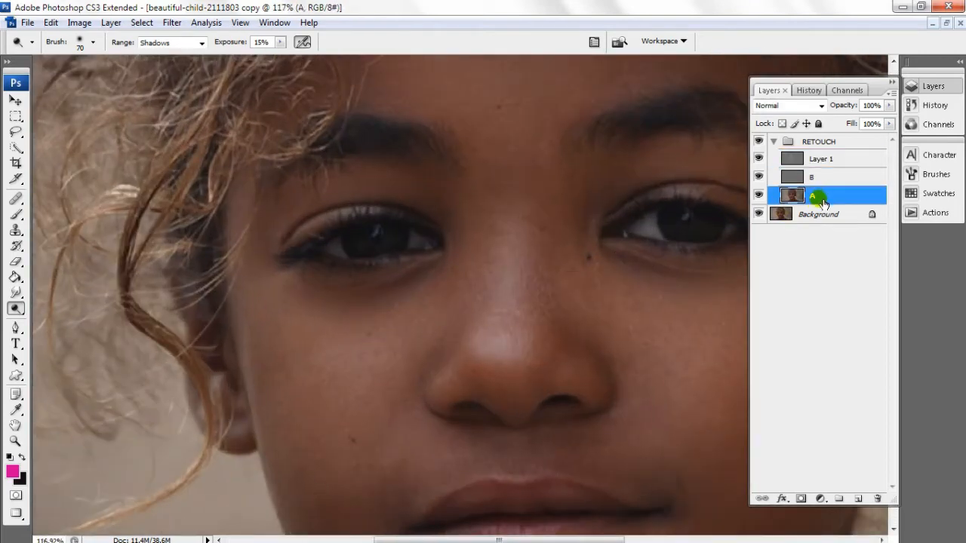
{"action": "left_click", "coordinate": [15, 231]}
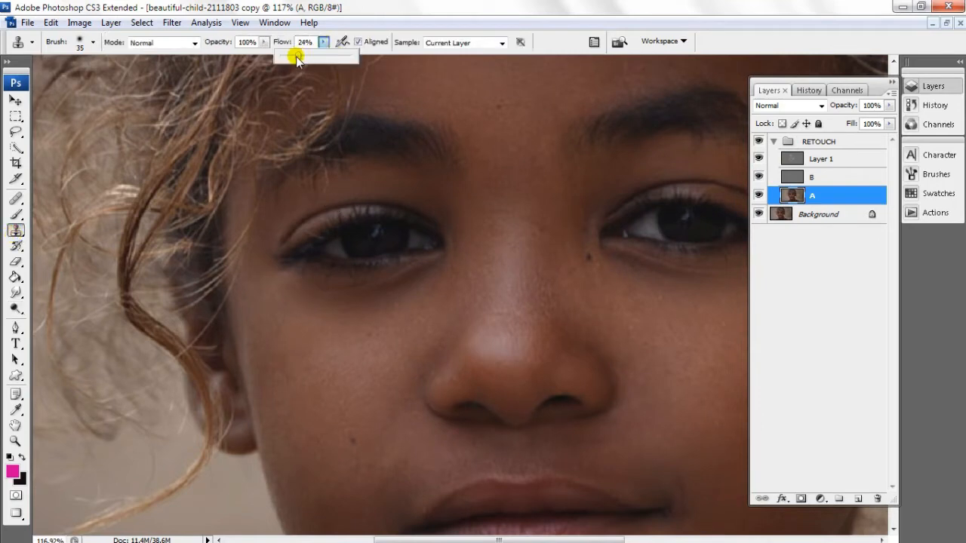
{"action": "left_click_drag", "start_coordinate": [296, 59], "coordinate": [286, 61]}
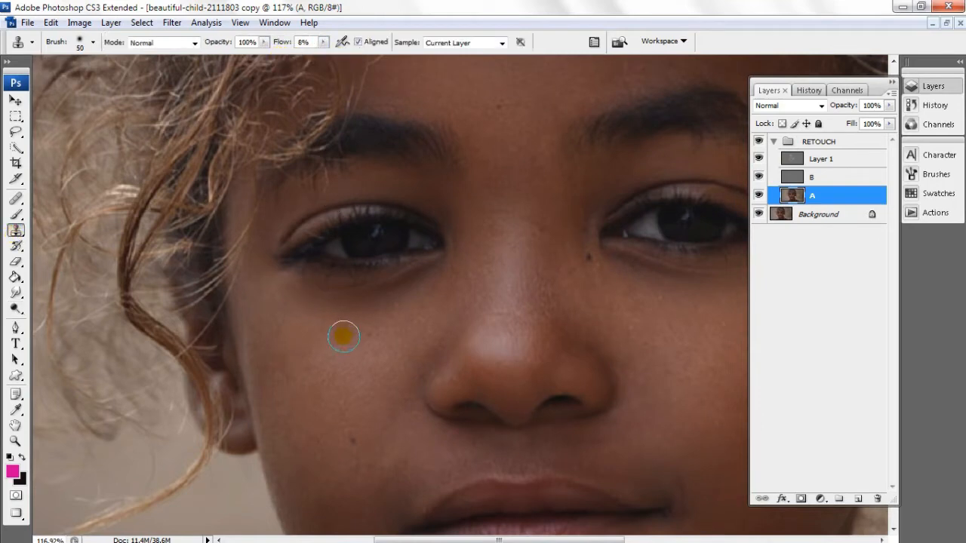
{"action": "mouse_move", "coordinate": [320, 299]}
{"action": "left_mouse_down"}
{"action": "mouse_move", "coordinate": [356, 303]}
{"action": "mouse_move", "coordinate": [424, 279]}
{"action": "mouse_move", "coordinate": [323, 302]}
{"action": "mouse_move", "coordinate": [416, 283]}
{"action": "left_mouse_up"}
{"action": "left_click", "coordinate": [380, 342], "text": "alt"}
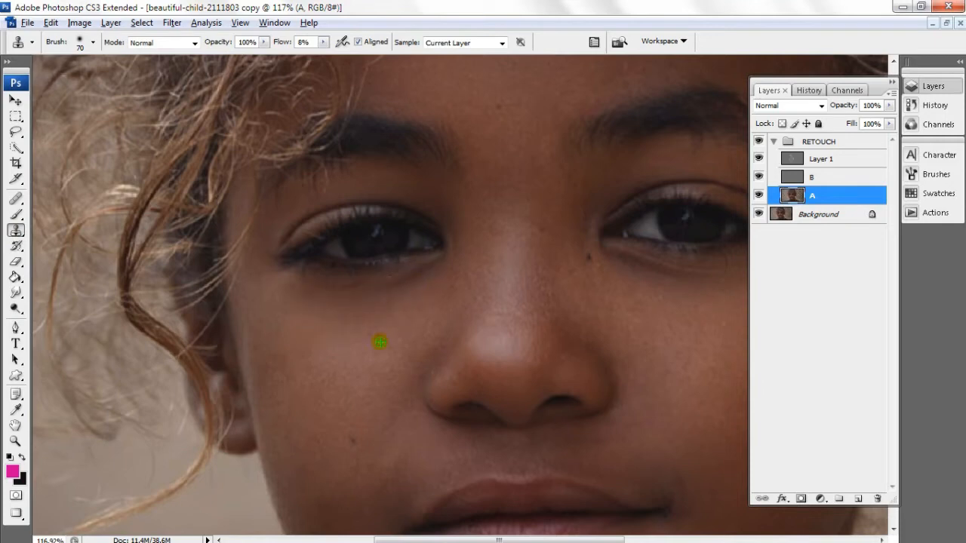
Smooth the dark area under the child's left eye on layer A with the Clone Stamp at brush size 70.
{"action": "left_click_drag", "start_coordinate": [631, 313], "coordinate": [532, 299]}
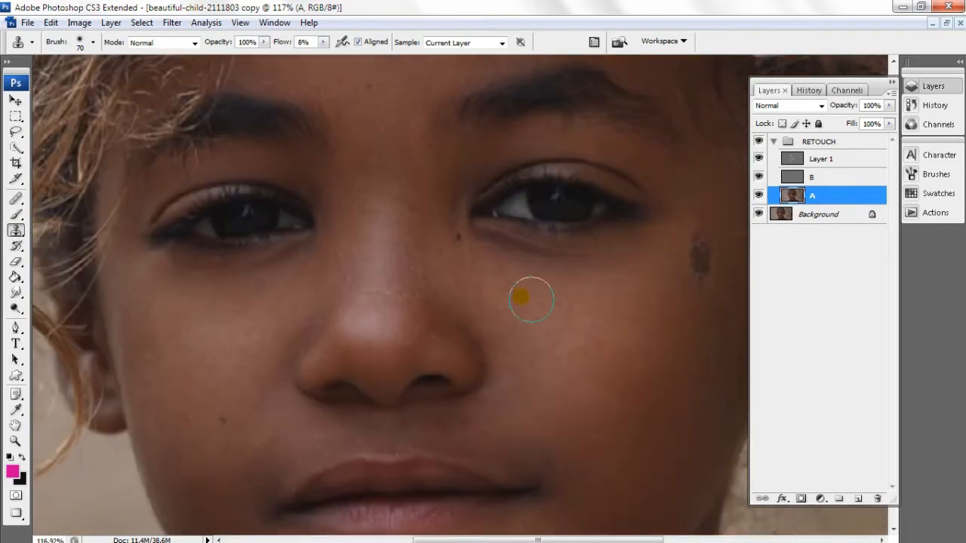
{"action": "mouse_move", "coordinate": [497, 258]}
{"action": "left_mouse_down"}
{"action": "mouse_move", "coordinate": [572, 261]}
{"action": "mouse_move", "coordinate": [491, 236]}
{"action": "mouse_move", "coordinate": [599, 264]}
{"action": "mouse_move", "coordinate": [561, 266]}
{"action": "mouse_move", "coordinate": [588, 269]}
{"action": "mouse_move", "coordinate": [607, 253]}
{"action": "left_mouse_up"}
{"action": "left_click", "coordinate": [603, 247]}
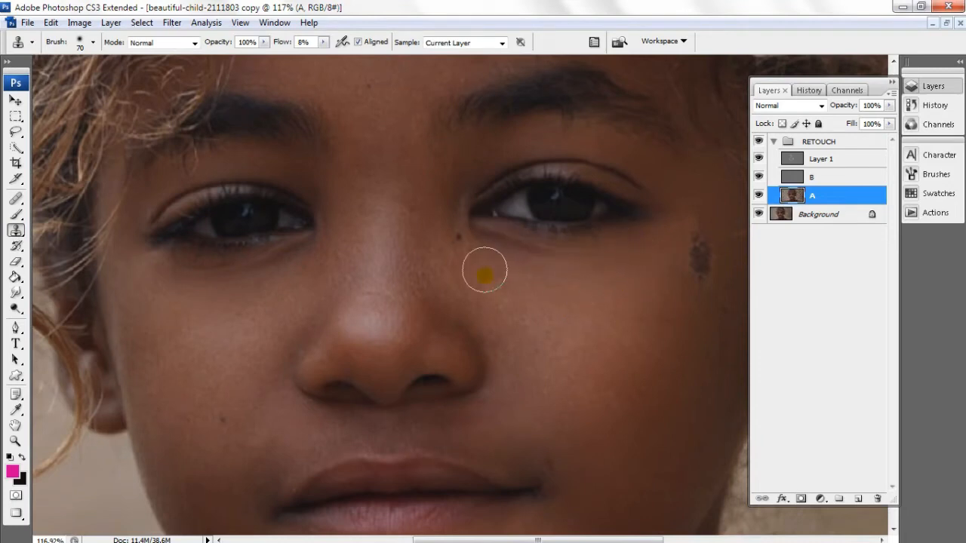
Even out the chin below the lips on layer A by cloning nearby skin.
{"action": "mouse_move", "coordinate": [160, 271]}
{"action": "left_mouse_down"}
{"action": "mouse_move", "coordinate": [199, 280]}
{"action": "mouse_move", "coordinate": [167, 283]}
{"action": "mouse_move", "coordinate": [247, 277]}
{"action": "mouse_move", "coordinate": [261, 292]}
{"action": "mouse_move", "coordinate": [280, 130]}
{"action": "left_mouse_up"}
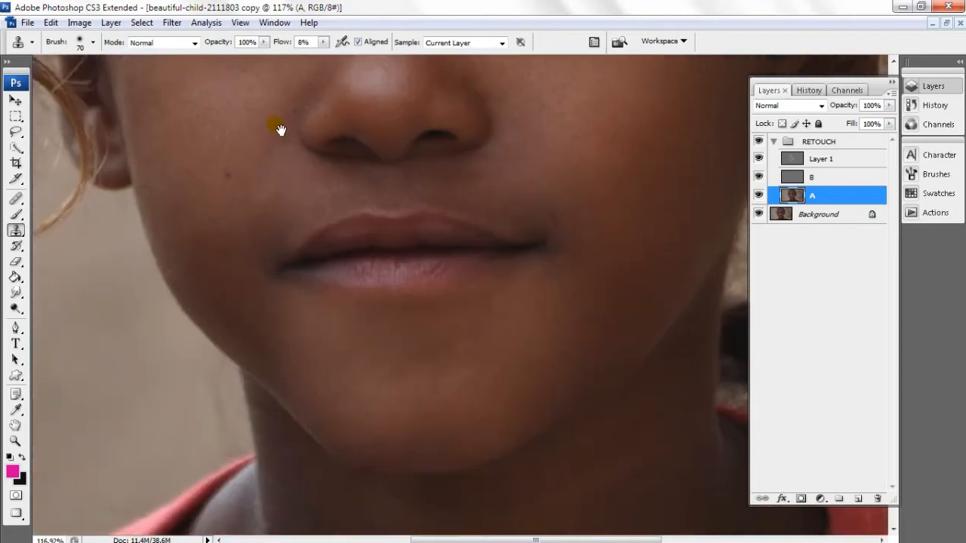
{"action": "left_click", "coordinate": [470, 332], "text": "alt"}
{"action": "mouse_move", "coordinate": [452, 346]}
{"action": "left_mouse_down"}
{"action": "mouse_move", "coordinate": [408, 356]}
{"action": "mouse_move", "coordinate": [465, 325]}
{"action": "mouse_move", "coordinate": [452, 343]}
{"action": "mouse_move", "coordinate": [393, 359]}
{"action": "mouse_move", "coordinate": [436, 358]}
{"action": "mouse_move", "coordinate": [353, 345]}
{"action": "mouse_move", "coordinate": [387, 360]}
{"action": "mouse_move", "coordinate": [490, 349]}
{"action": "mouse_move", "coordinate": [427, 364]}
{"action": "left_mouse_up"}
Dodge the lower cheeks and the area around the mouth on Layer 1 with a brush size of 125.
{"action": "left_click", "coordinate": [17, 440]}
{"action": "right_click", "coordinate": [395, 300]}
{"action": "left_click", "coordinate": [423, 308]}
{"action": "scroll", "coordinate": [427, 344], "scroll_direction": "down", "scroll_amount": 8}
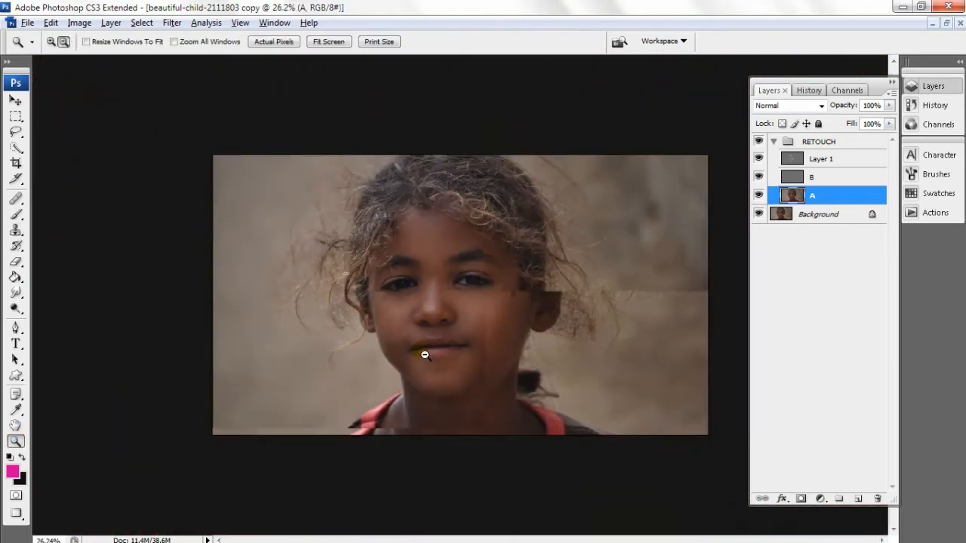
{"action": "left_click", "coordinate": [431, 354]}
{"action": "left_click", "coordinate": [421, 357]}
{"action": "left_click", "coordinate": [410, 360]}
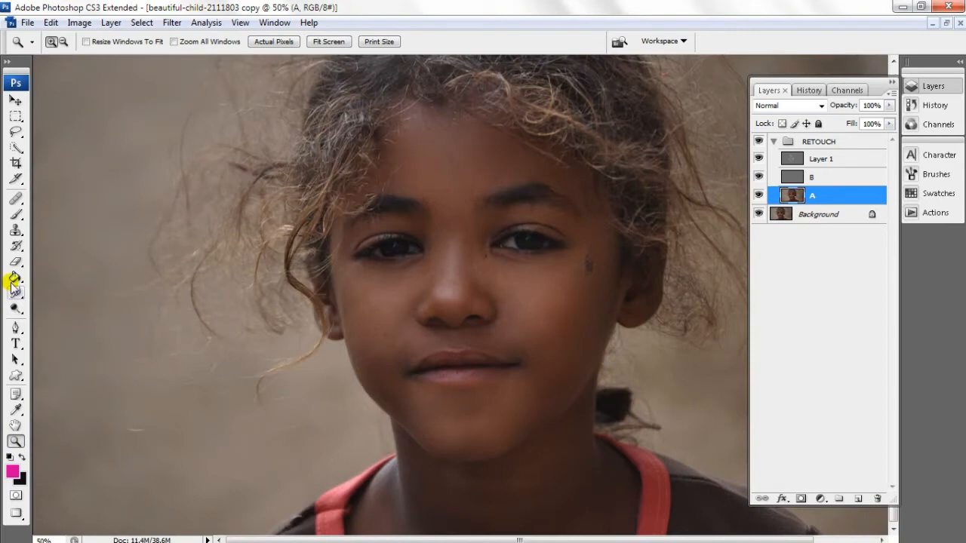
{"action": "left_click", "coordinate": [17, 215]}
{"action": "left_click", "coordinate": [15, 308]}
{"action": "left_click", "coordinate": [851, 158]}
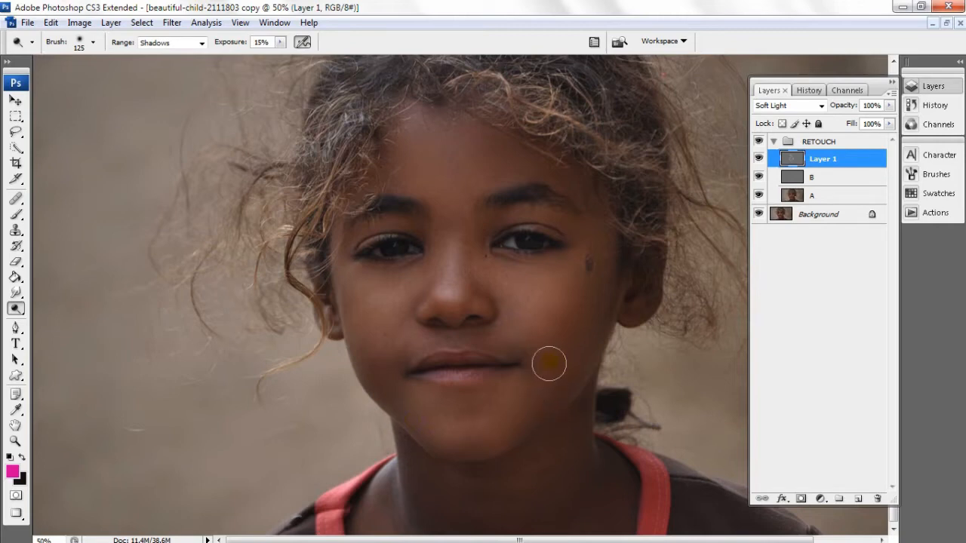
{"action": "mouse_move", "coordinate": [557, 343]}
{"action": "left_mouse_down"}
{"action": "mouse_move", "coordinate": [571, 315]}
{"action": "mouse_move", "coordinate": [516, 349]}
{"action": "mouse_move", "coordinate": [476, 338]}
{"action": "mouse_move", "coordinate": [512, 362]}
{"action": "mouse_move", "coordinate": [514, 353]}
{"action": "mouse_move", "coordinate": [437, 343]}
{"action": "mouse_move", "coordinate": [407, 356]}
{"action": "mouse_move", "coordinate": [401, 339]}
{"action": "mouse_move", "coordinate": [385, 374]}
{"action": "left_mouse_up"}
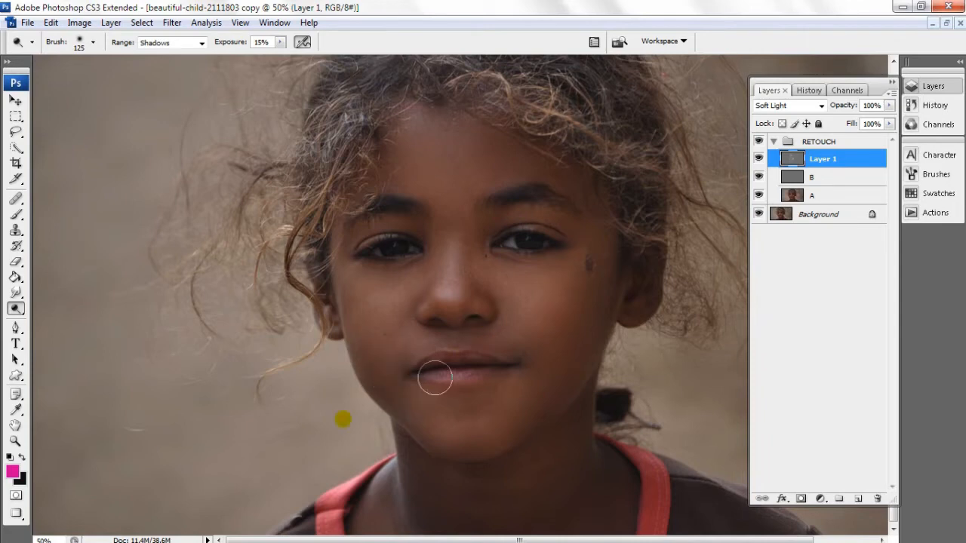
Dodge the neck below the chin on Layer 1 with a brush size of 200, varying it between 150 and 250.
{"action": "left_click_drag", "start_coordinate": [522, 468], "coordinate": [511, 468]}
{"action": "key", "text": "bracketright"}
{"action": "key", "text": "bracketright"}
{"action": "key", "text": "bracketright"}
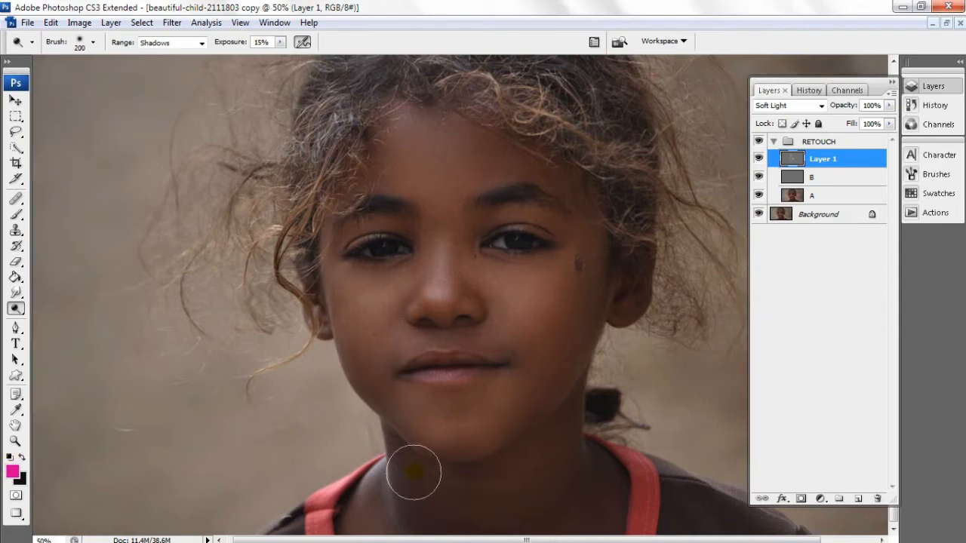
{"action": "left_click_drag", "start_coordinate": [415, 473], "coordinate": [474, 518]}
{"action": "key", "text": "bracketleft"}
{"action": "key", "text": "bracketleft"}
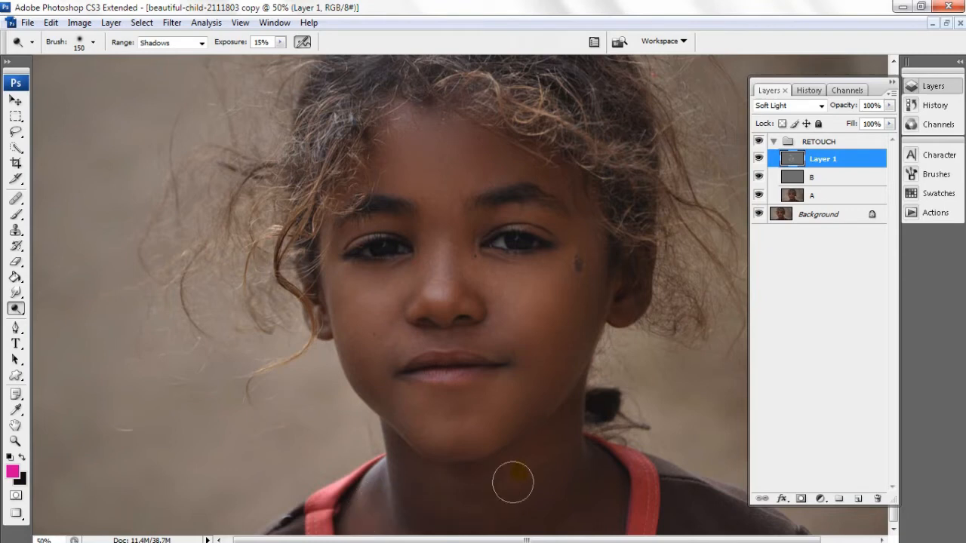
{"action": "key", "text": "bracketright"}
{"action": "key", "text": "bracketright"}
{"action": "key", "text": "bracketright"}
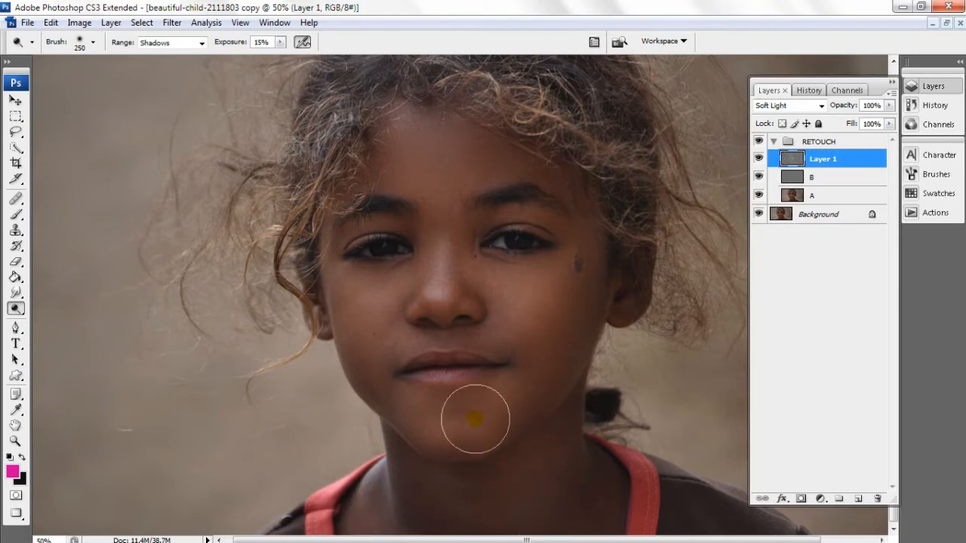
Clone background texture over the wisps beside the dark hair bun on layer B with the Clone Stamp at 76% flow.
{"action": "left_click", "coordinate": [15, 441]}
{"action": "right_click", "coordinate": [451, 299]}
{"action": "left_click", "coordinate": [472, 306]}
{"action": "left_click", "coordinate": [571, 371]}
{"action": "left_click", "coordinate": [576, 373]}
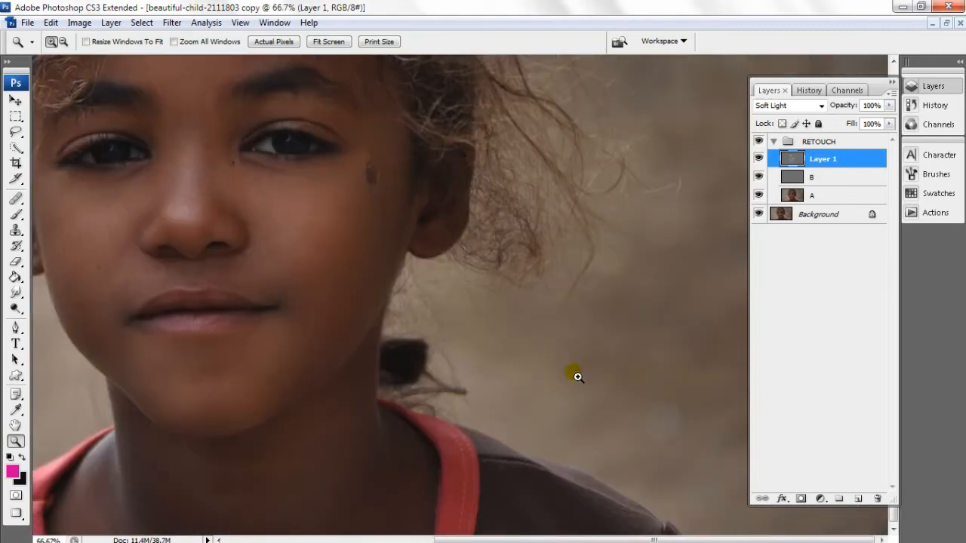
{"action": "scroll", "coordinate": [287, 385], "scroll_direction": "up", "scroll_amount": 3}
{"action": "left_click", "coordinate": [15, 231]}
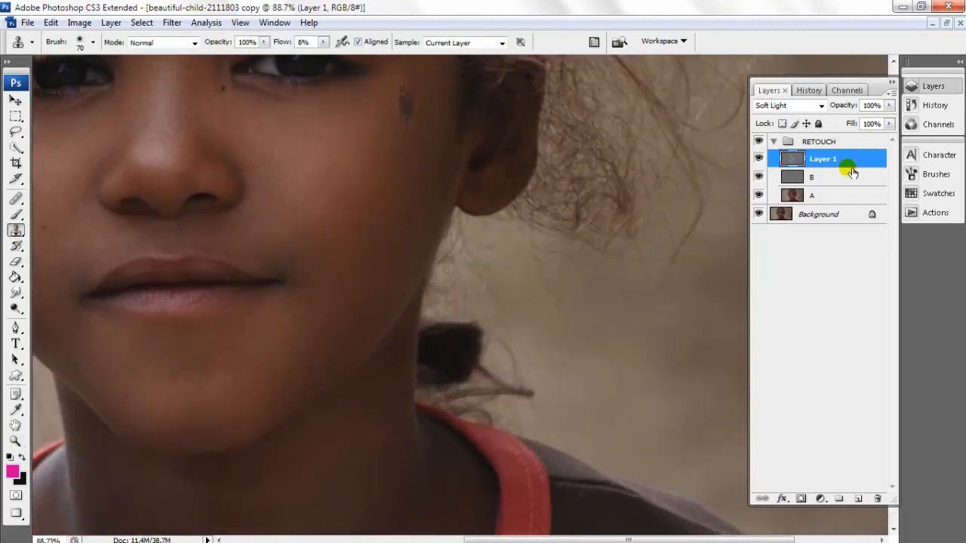
{"action": "left_click", "coordinate": [840, 177]}
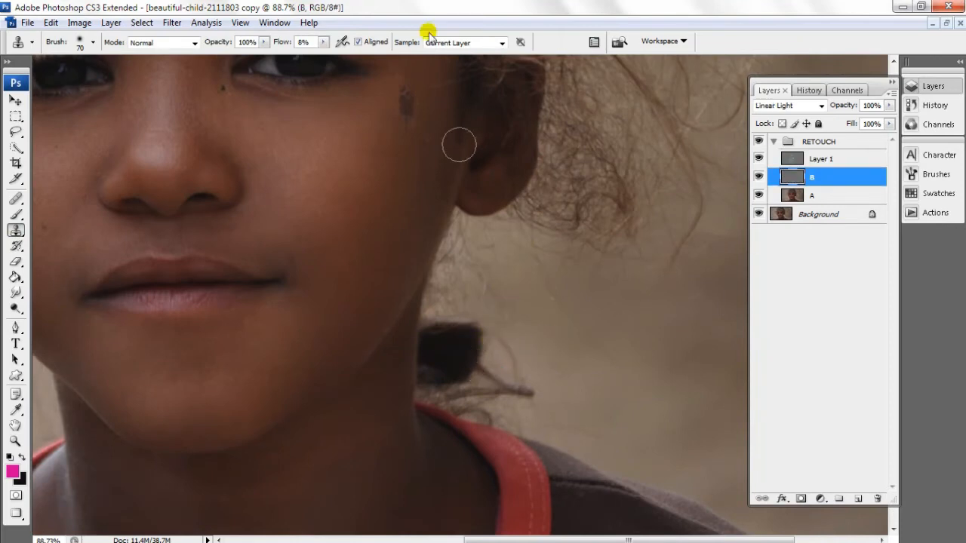
{"action": "left_click_drag", "start_coordinate": [323, 42], "coordinate": [375, 60]}
{"action": "left_click_drag", "start_coordinate": [471, 352], "coordinate": [494, 344]}
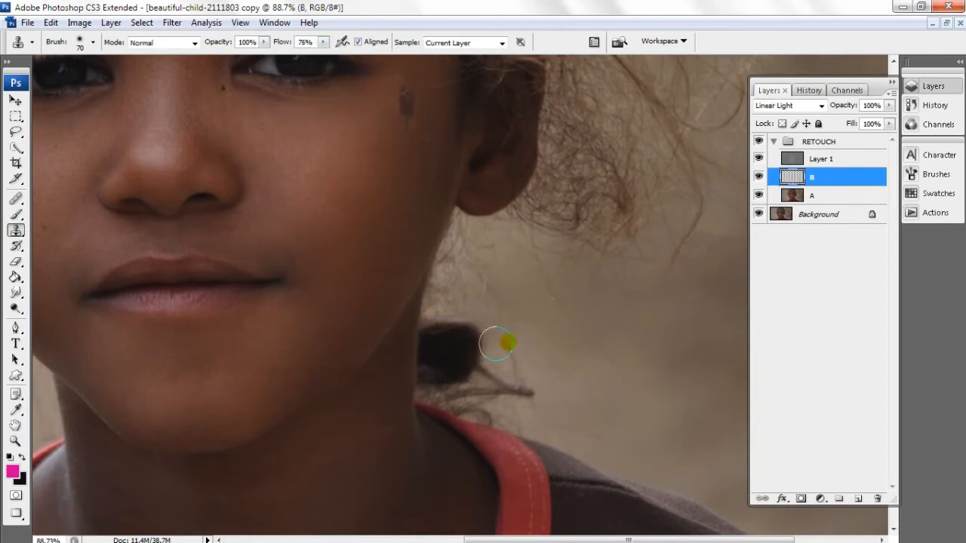
Clone the background color over the outer part of the dark hair bun on layer A, and enlarge the brush to 90.
{"action": "left_click", "coordinate": [826, 197]}
{"action": "left_click", "coordinate": [552, 335], "text": "alt"}
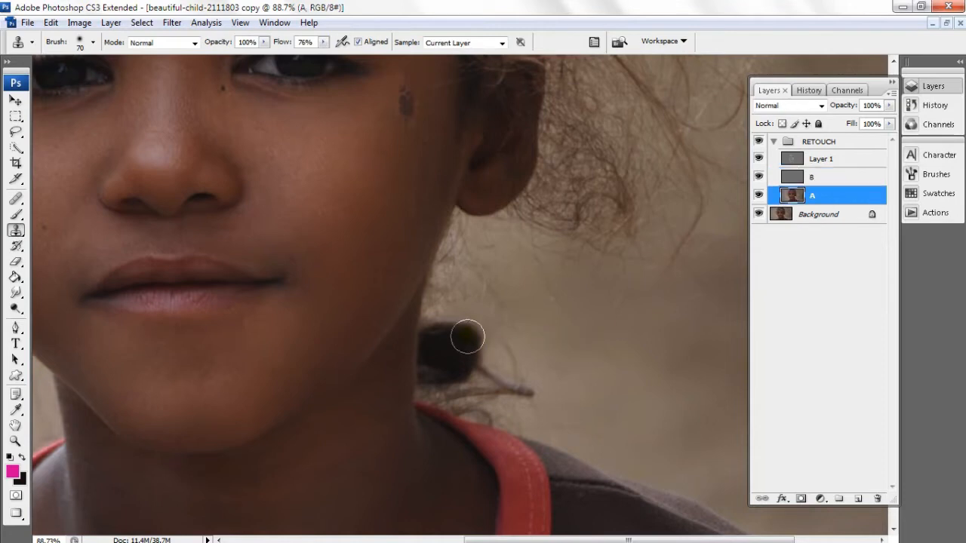
{"action": "mouse_move", "coordinate": [466, 339]}
{"action": "left_mouse_down"}
{"action": "mouse_move", "coordinate": [485, 344]}
{"action": "mouse_move", "coordinate": [476, 365]}
{"action": "left_mouse_up"}
{"action": "key", "text": "bracketright"}
{"action": "key", "text": "bracketright"}
Clone the background over more of the hair bun and its stray strands on layer A at 52% flow and brush size 125.
{"action": "left_click", "coordinate": [323, 42]}
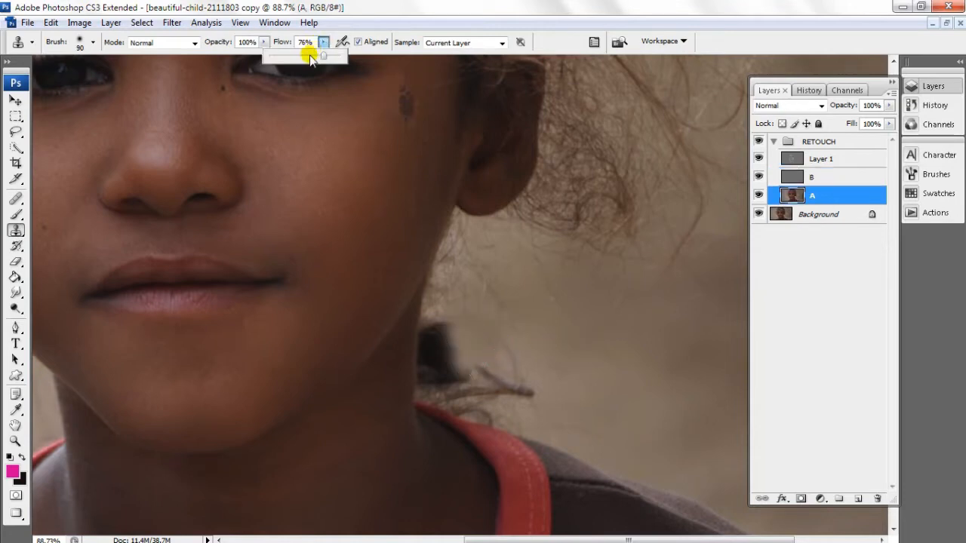
{"action": "left_click", "coordinate": [558, 352], "text": "alt"}
{"action": "key", "text": "bracketright"}
{"action": "key", "text": "bracketright"}
{"action": "mouse_move", "coordinate": [504, 382]}
{"action": "left_mouse_down"}
{"action": "mouse_move", "coordinate": [532, 387]}
{"action": "mouse_move", "coordinate": [460, 358]}
{"action": "mouse_move", "coordinate": [458, 339]}
{"action": "mouse_move", "coordinate": [502, 344]}
{"action": "mouse_move", "coordinate": [539, 381]}
{"action": "mouse_move", "coordinate": [486, 379]}
{"action": "mouse_move", "coordinate": [543, 381]}
{"action": "left_mouse_up"}
Clone background texture over the hair bun's remains beside the neck on layer B with the brush reduced to 40.
{"action": "left_click", "coordinate": [823, 175]}
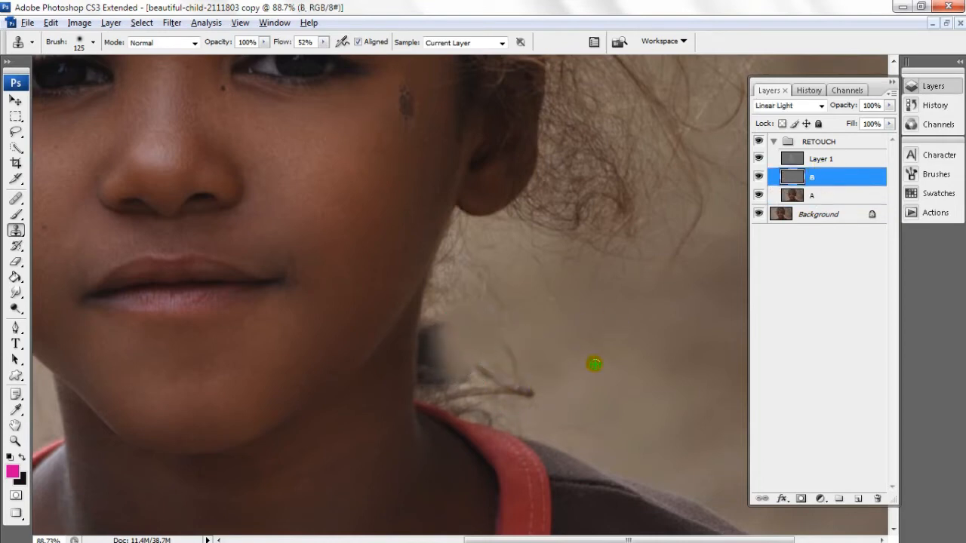
{"action": "scroll", "coordinate": [464, 371], "scroll_direction": "up", "scroll_amount": 2}
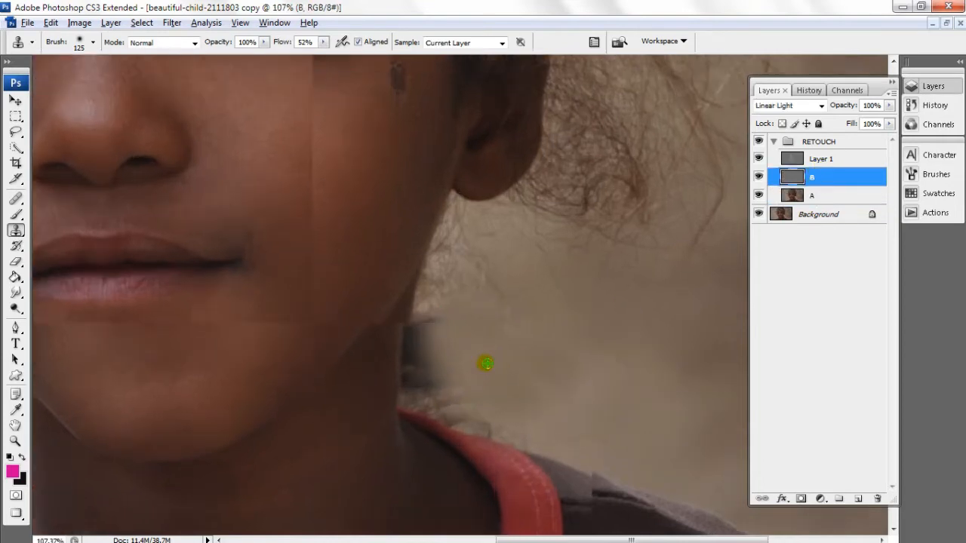
{"action": "key", "text": "bracketleft"}
{"action": "key", "text": "bracketleft"}
{"action": "key", "text": "bracketleft"}
{"action": "key", "text": "bracketleft"}
{"action": "key", "text": "bracketleft"}
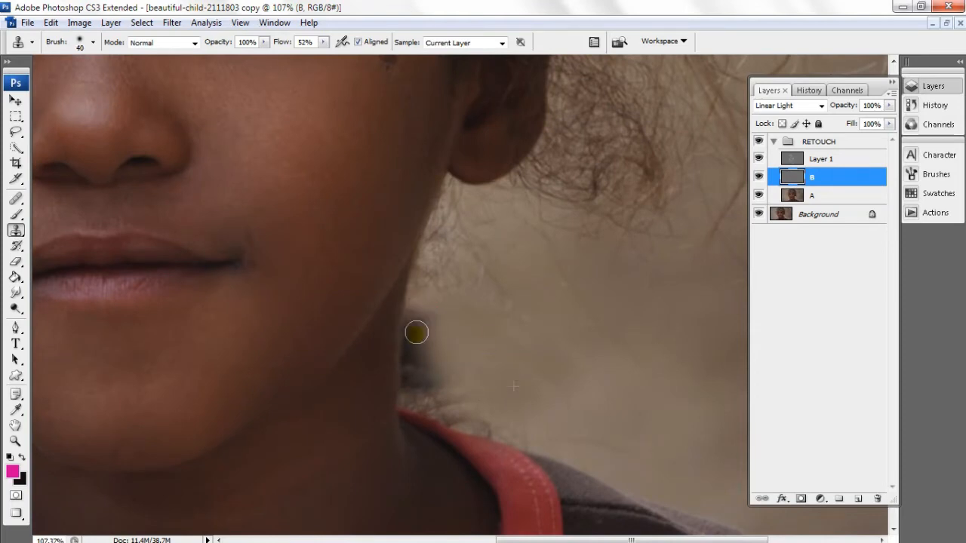
Clone the background color over the remaining dark bun along the neck edge on layer A, reducing the brush to 20.
{"action": "left_click", "coordinate": [826, 198]}
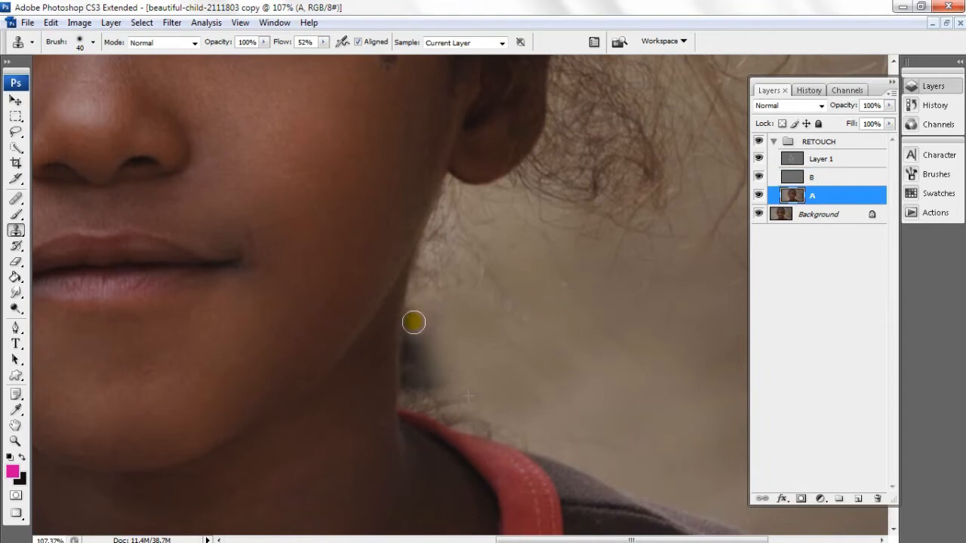
{"action": "mouse_move", "coordinate": [434, 330]}
{"action": "left_mouse_down"}
{"action": "mouse_move", "coordinate": [410, 345]}
{"action": "mouse_move", "coordinate": [414, 332]}
{"action": "mouse_move", "coordinate": [416, 390]}
{"action": "mouse_move", "coordinate": [453, 382]}
{"action": "mouse_move", "coordinate": [437, 337]}
{"action": "left_mouse_up"}
{"action": "left_click_drag", "start_coordinate": [436, 379], "coordinate": [416, 379]}
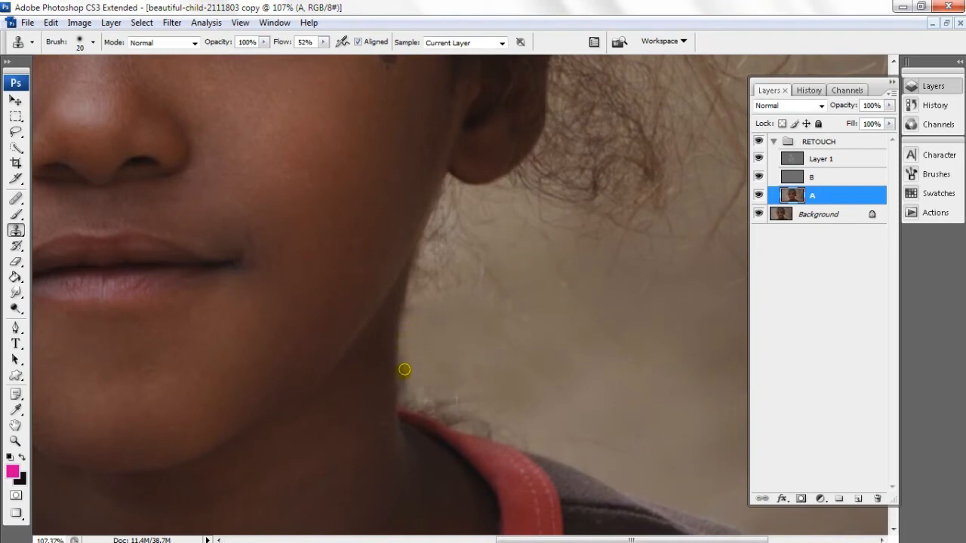
Clone the background over the stray hair above the red collar on layers B and A with brush size 35.
{"action": "left_click", "coordinate": [834, 178]}
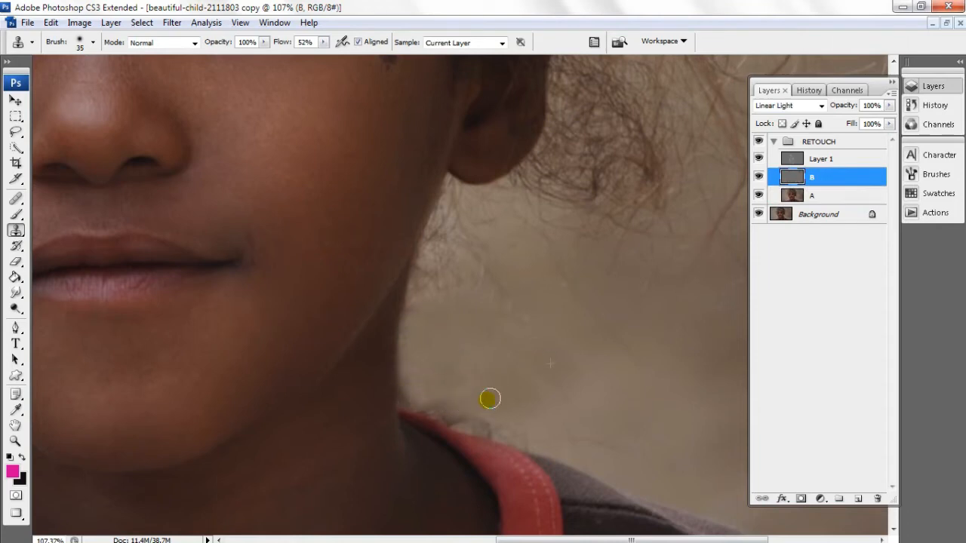
{"action": "left_click", "coordinate": [822, 159]}
{"action": "left_click", "coordinate": [830, 195]}
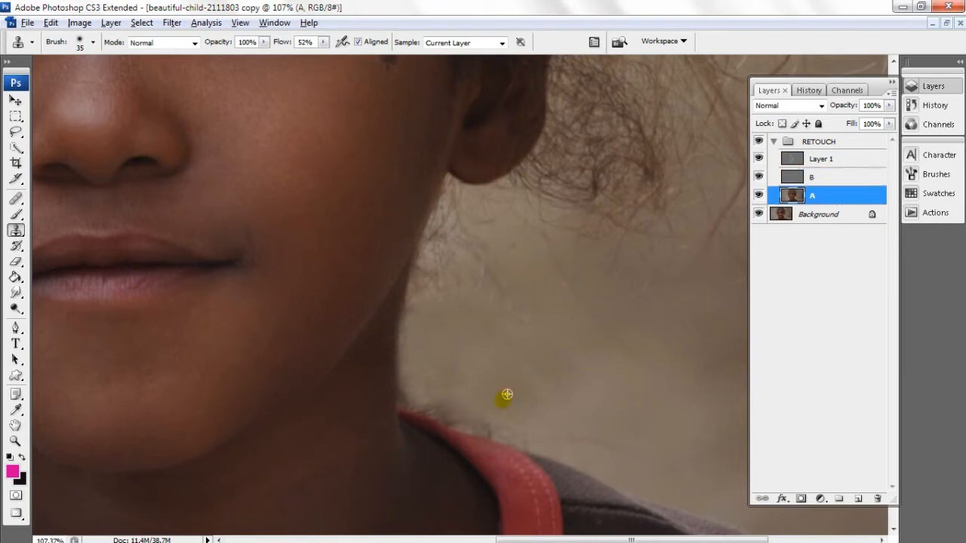
{"action": "mouse_move", "coordinate": [480, 426]}
{"action": "left_mouse_down"}
{"action": "mouse_move", "coordinate": [444, 412]}
{"action": "mouse_move", "coordinate": [460, 394]}
{"action": "left_mouse_up"}
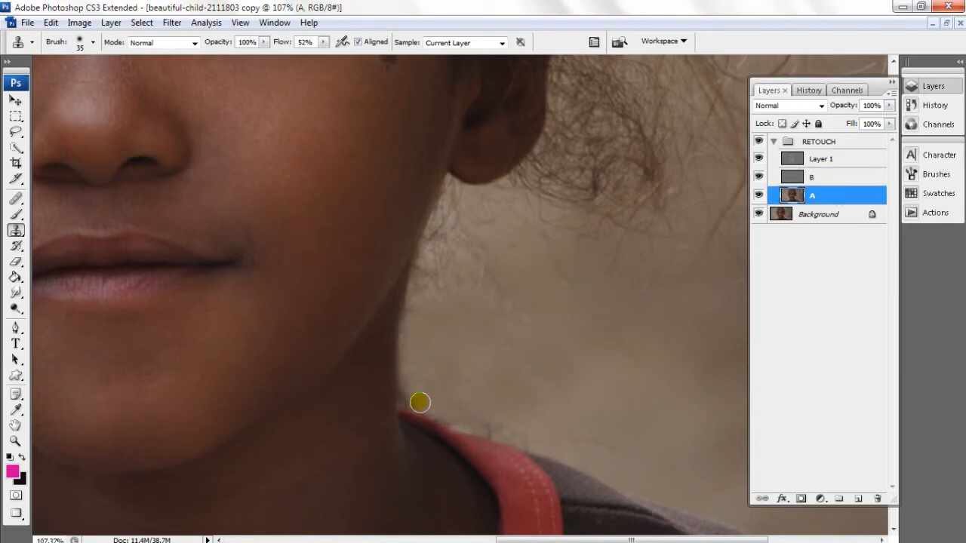
{"action": "scroll", "coordinate": [443, 409], "scroll_direction": "up", "scroll_amount": 2}
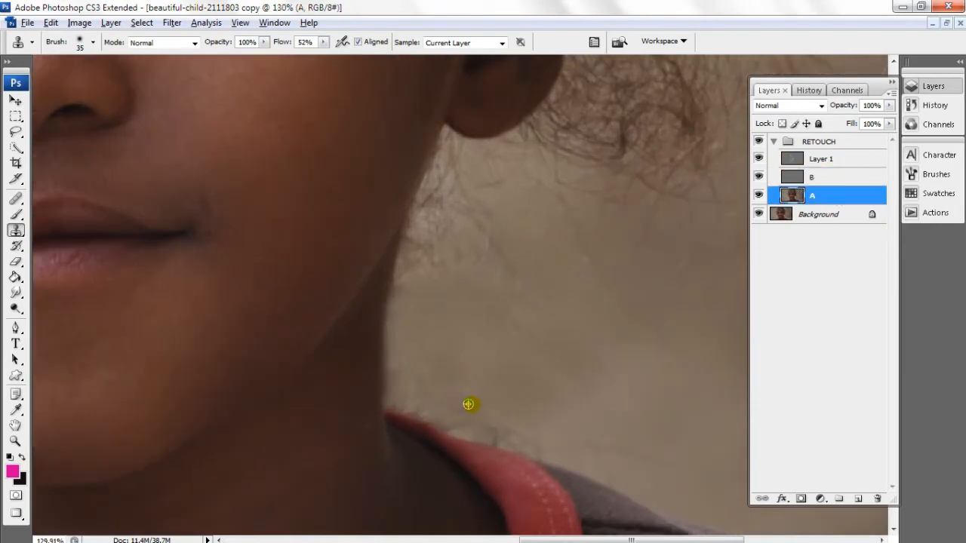
Clone background texture over the leftover wisps along the collar and shoulder on layer B, raising the flow to 65%.
{"action": "left_click", "coordinate": [819, 158]}
{"action": "left_click", "coordinate": [823, 177]}
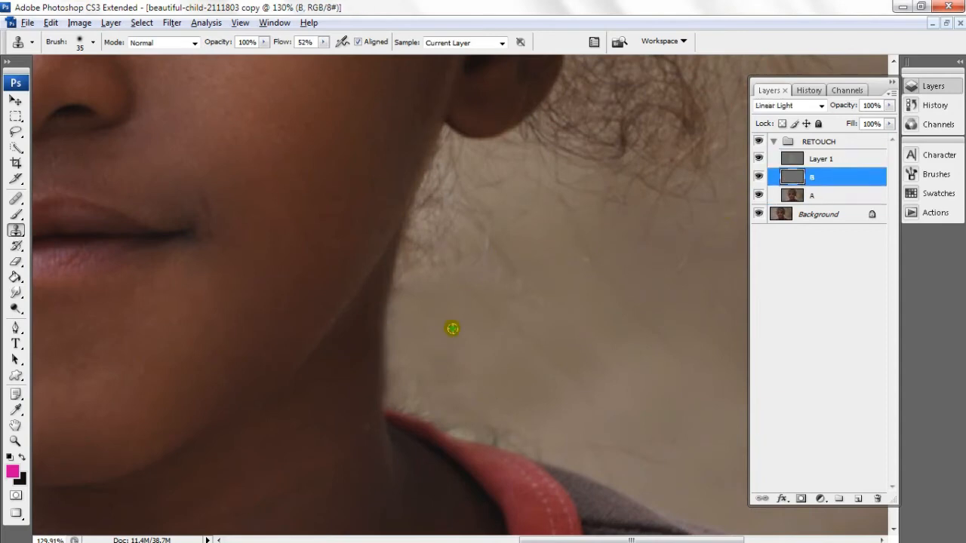
{"action": "left_click_drag", "start_coordinate": [450, 423], "coordinate": [537, 447]}
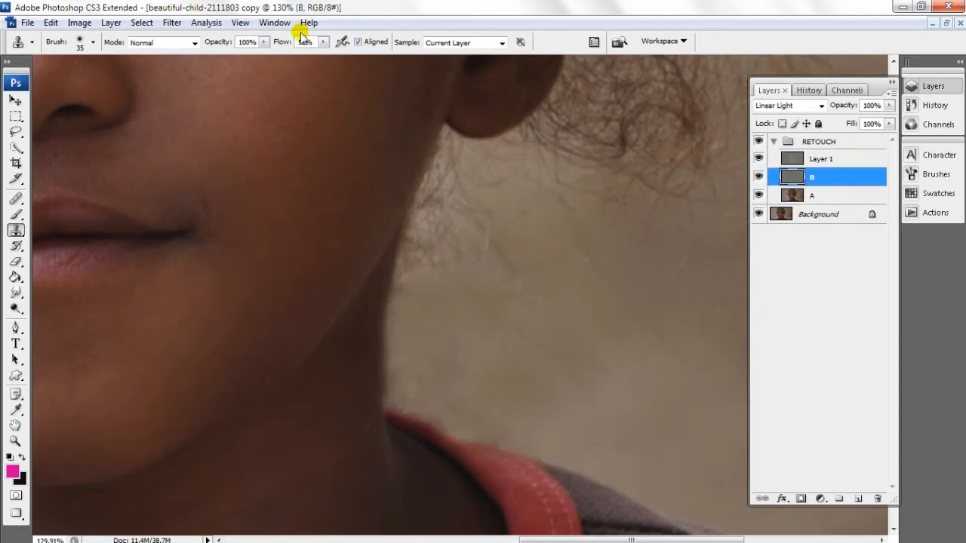
{"action": "left_click_drag", "start_coordinate": [323, 42], "coordinate": [333, 59]}
{"action": "left_click", "coordinate": [586, 404], "text": "alt"}
{"action": "left_click_drag", "start_coordinate": [548, 411], "coordinate": [512, 415]}
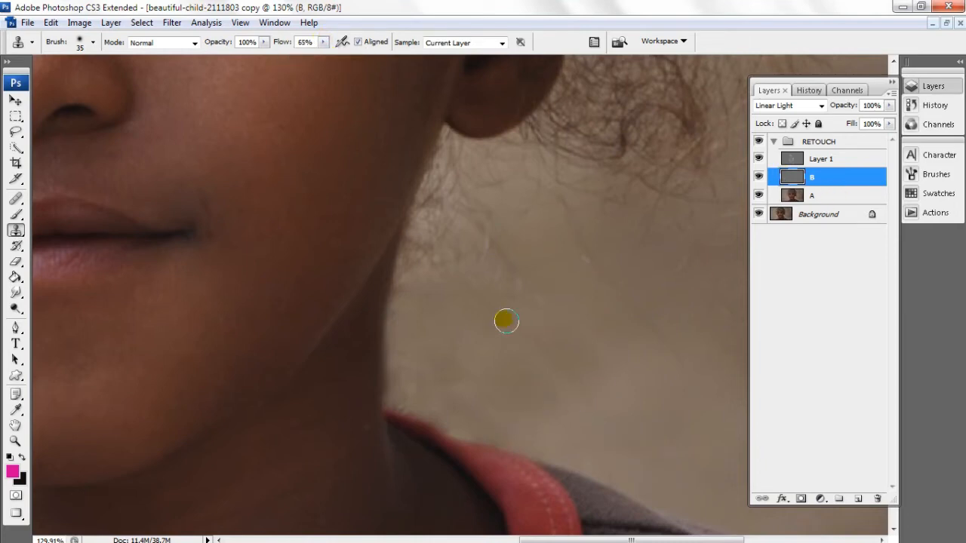
Enlarge the clone brush to 80 and smooth the background texture beside the neck and below the ear on layer B.
{"action": "key", "text": "]"}
{"action": "scroll", "coordinate": [664, 259], "scroll_direction": "down", "scroll_amount": 5}
{"action": "left_click_drag", "start_coordinate": [593, 276], "coordinate": [548, 261]}
{"action": "key", "text": "bracketright"}
{"action": "key", "text": "bracketright"}
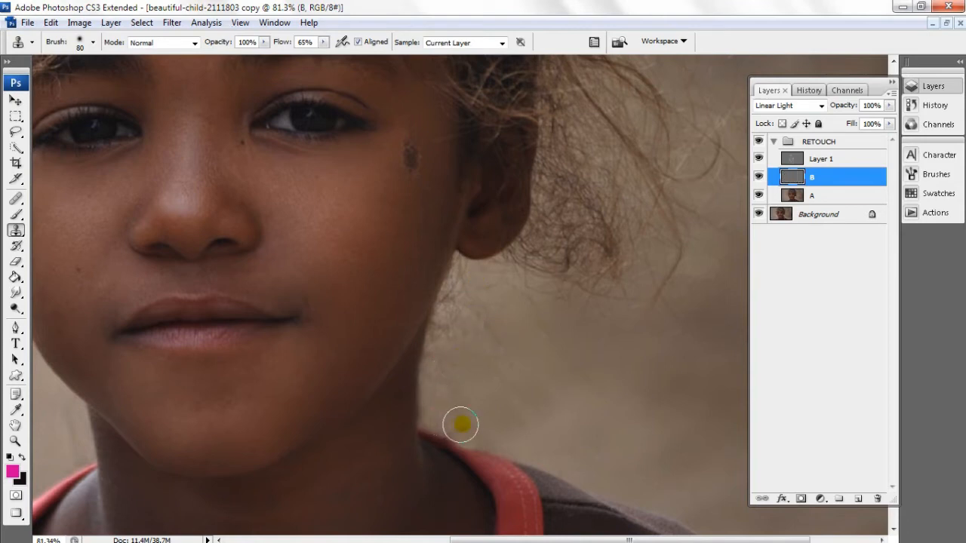
{"action": "left_click", "coordinate": [479, 322], "text": "alt"}
{"action": "left_click", "coordinate": [474, 346]}
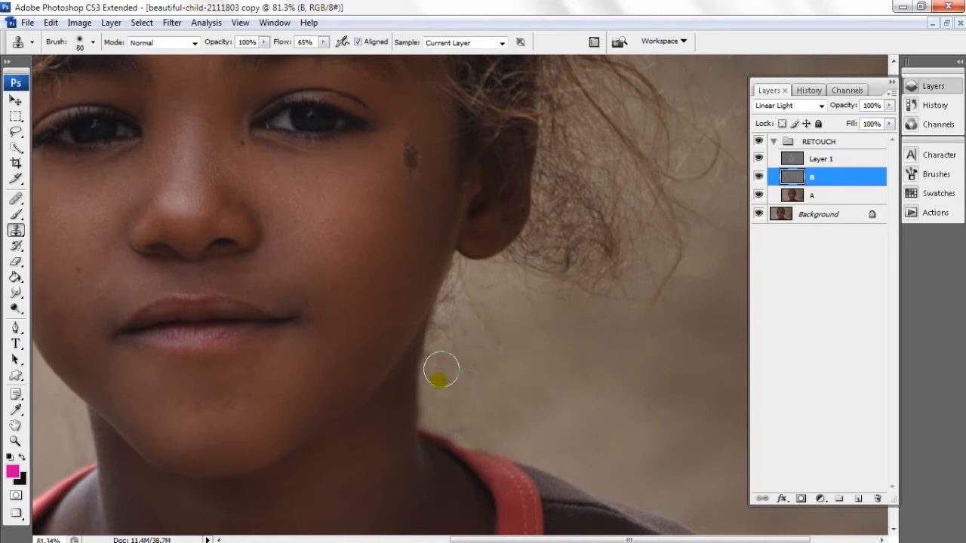
Examine the cleaned neck area and the whole portrait at different magnifications.
{"action": "scroll", "coordinate": [514, 368], "scroll_direction": "up", "scroll_amount": 2}
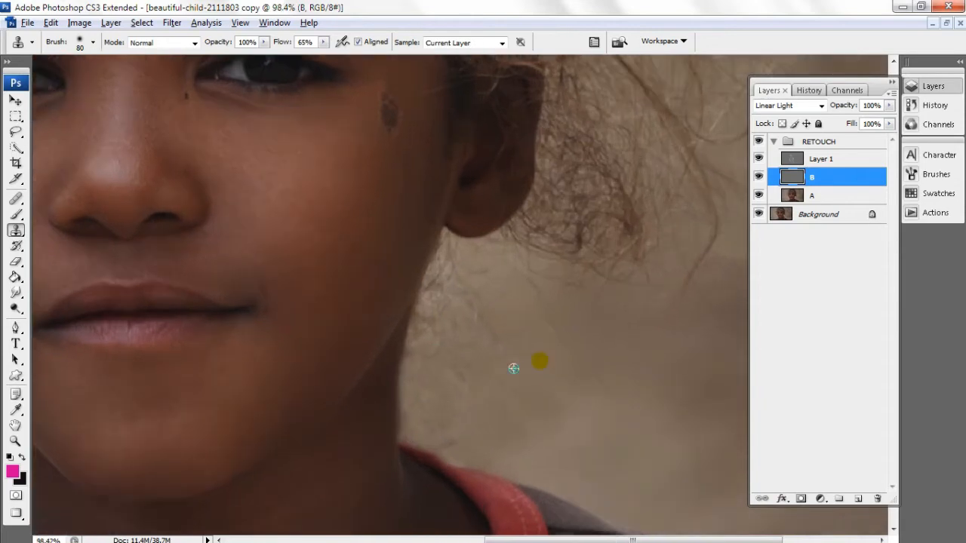
{"action": "left_click", "coordinate": [14, 441]}
{"action": "key", "text": "ctrl+0"}
{"action": "left_click", "coordinate": [494, 444]}
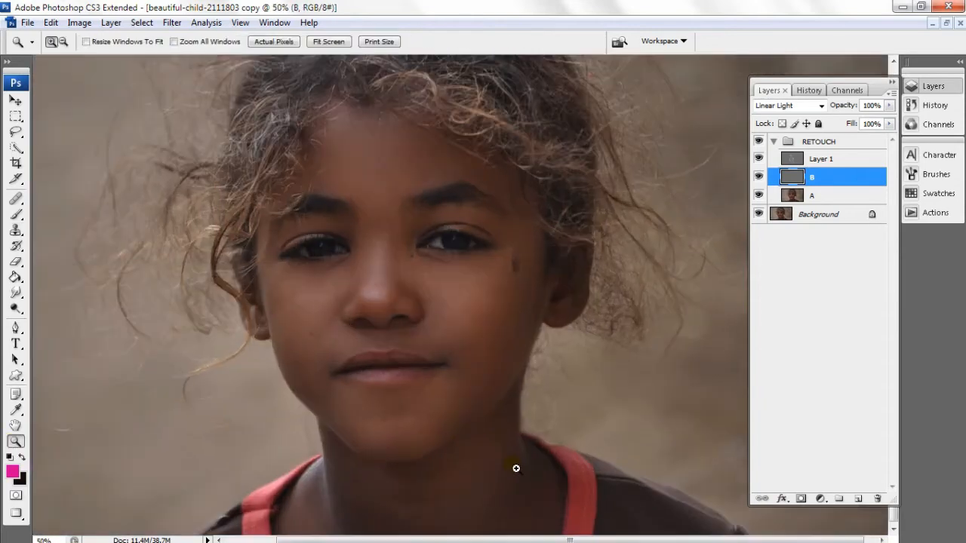
{"action": "left_click", "coordinate": [495, 459]}
{"action": "right_click", "coordinate": [278, 306]}
{"action": "left_click", "coordinate": [289, 326]}
{"action": "scroll", "coordinate": [328, 332], "scroll_direction": "down", "scroll_amount": 12}
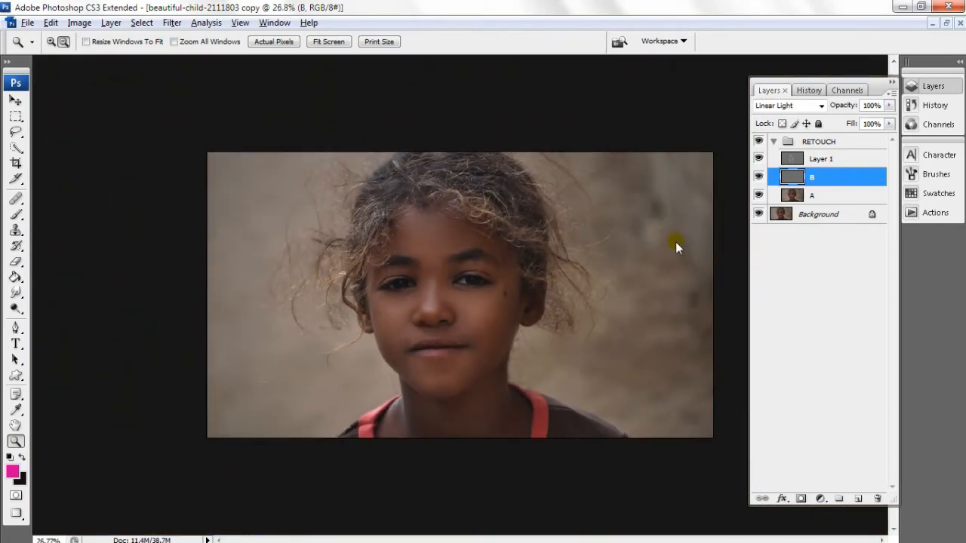
Collapse the RETOUCH group and create a new group named COLOURING above it.
{"action": "left_click", "coordinate": [819, 141]}
{"action": "left_click", "coordinate": [773, 141]}
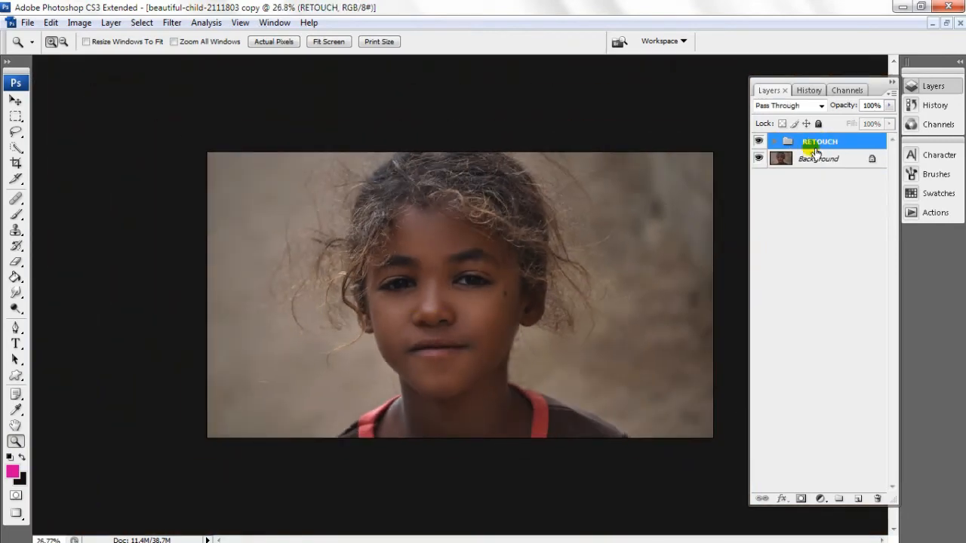
{"action": "left_click", "coordinate": [858, 499]}
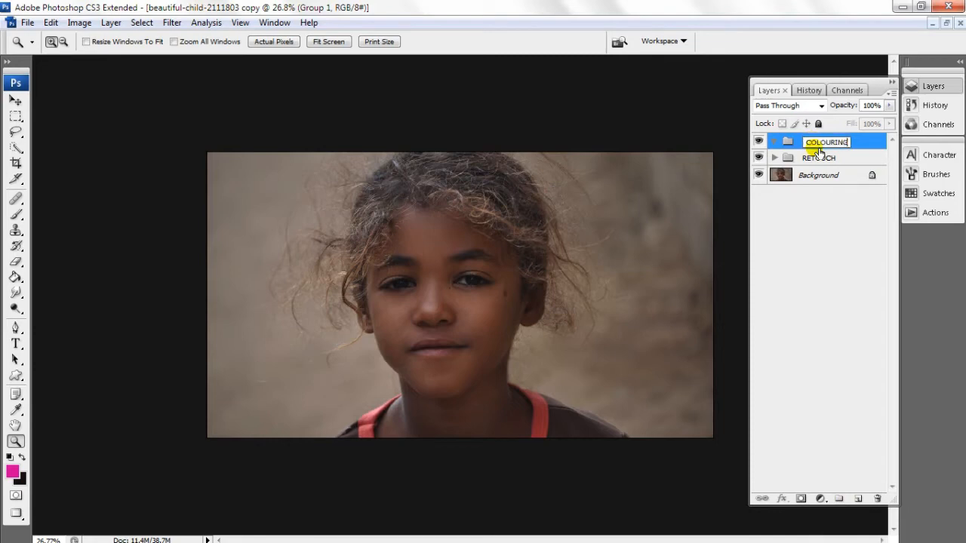
Add a Black & White adjustment layer with default values in the COLOURING group and set its blend mode to Screen.
{"action": "left_click", "coordinate": [820, 499]}
{"action": "left_click", "coordinate": [861, 346]}
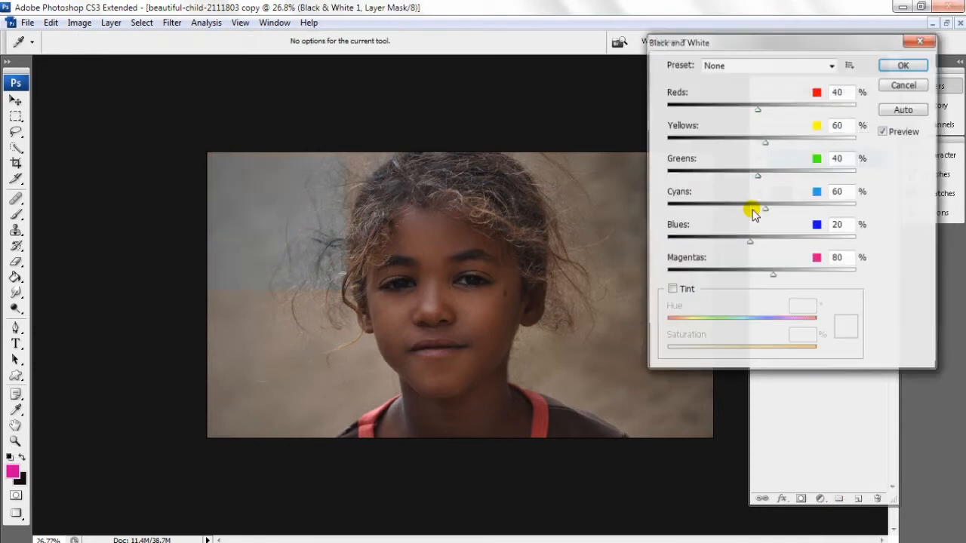
{"action": "left_click", "coordinate": [902, 66]}
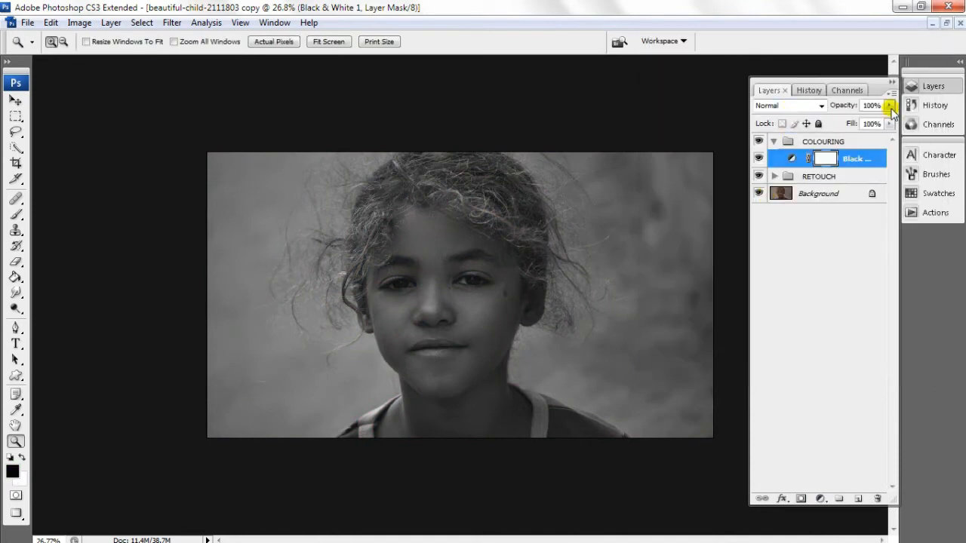
{"action": "left_click", "coordinate": [785, 105]}
{"action": "left_click", "coordinate": [811, 229]}
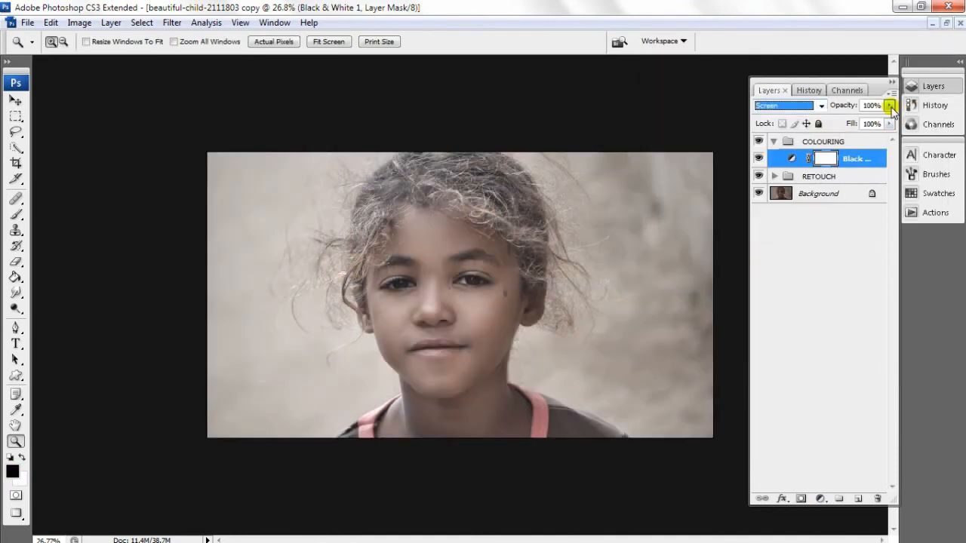
Lower the Black & White layer's opacity to 48%, check the portrait, and set the opacity to 50%.
{"action": "left_click_drag", "start_coordinate": [890, 108], "coordinate": [842, 128]}
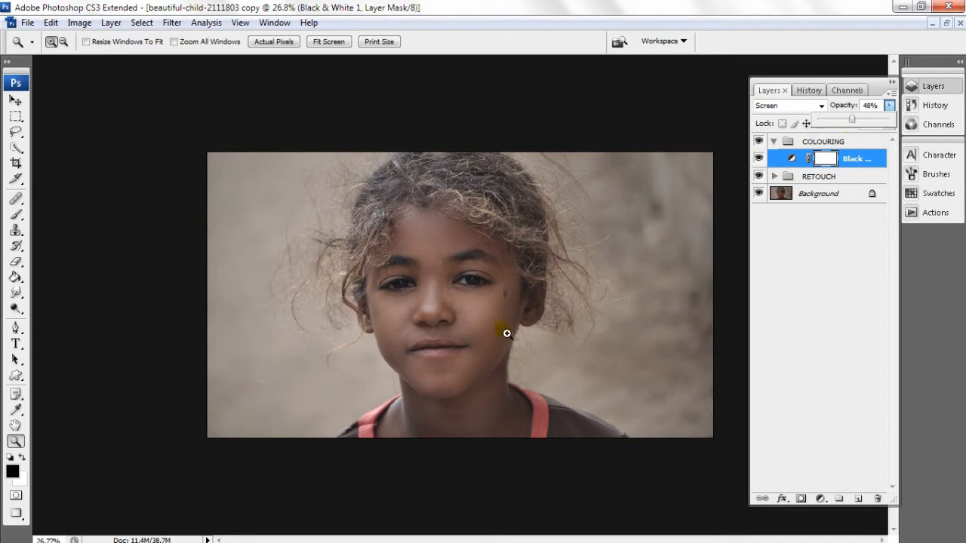
{"action": "right_click", "coordinate": [478, 307]}
{"action": "left_click", "coordinate": [520, 316]}
{"action": "scroll", "coordinate": [453, 329], "scroll_direction": "down", "scroll_amount": 4}
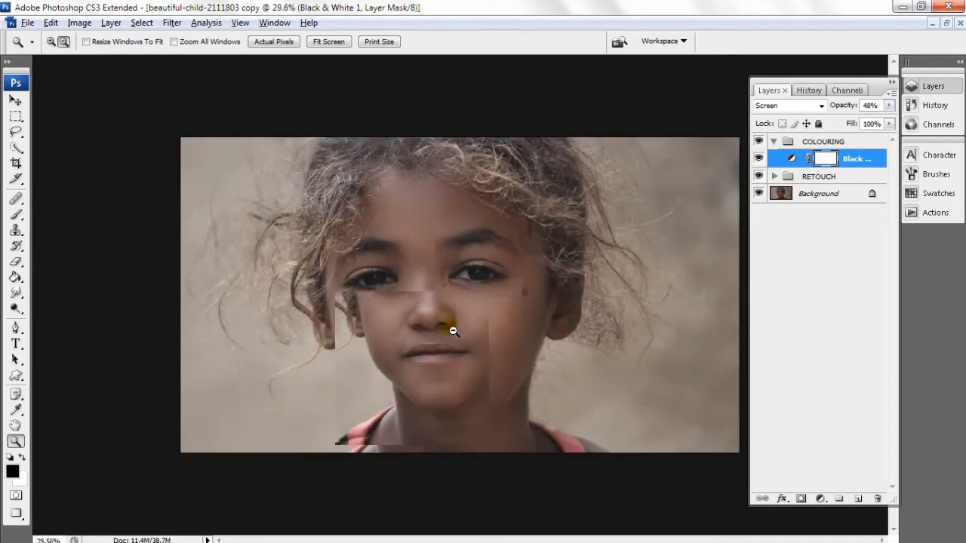
{"action": "scroll", "coordinate": [479, 299], "scroll_direction": "up", "scroll_amount": 1}
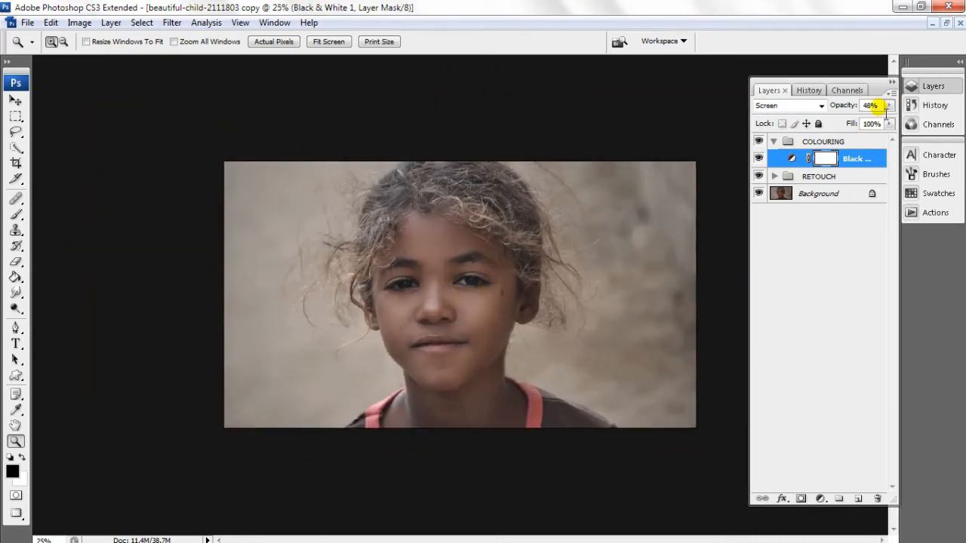
{"action": "left_click", "coordinate": [870, 106]}
{"action": "type", "text": "50"}
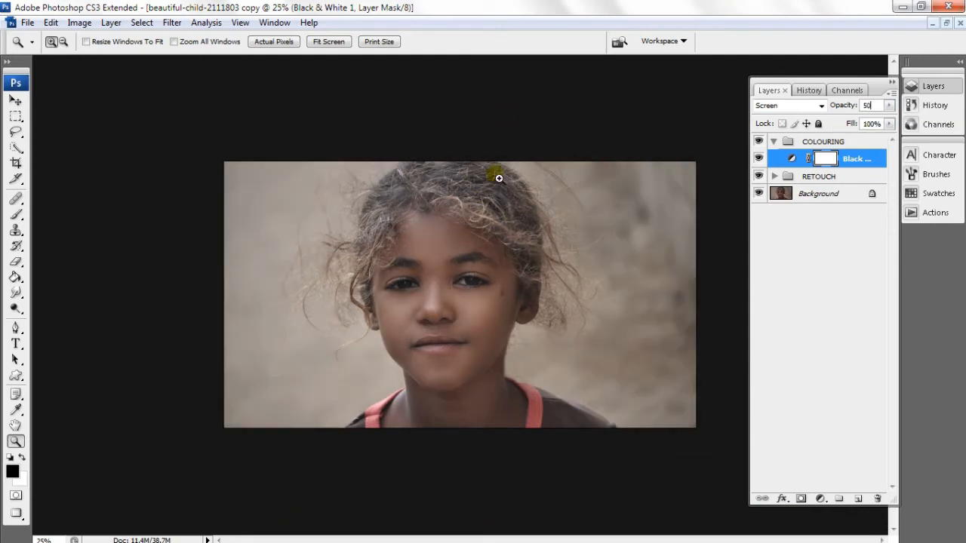
Set the Black & White layer's opacity to 70% and check the effect on the portrait.
{"action": "right_click", "coordinate": [492, 210]}
{"action": "left_click", "coordinate": [498, 214]}
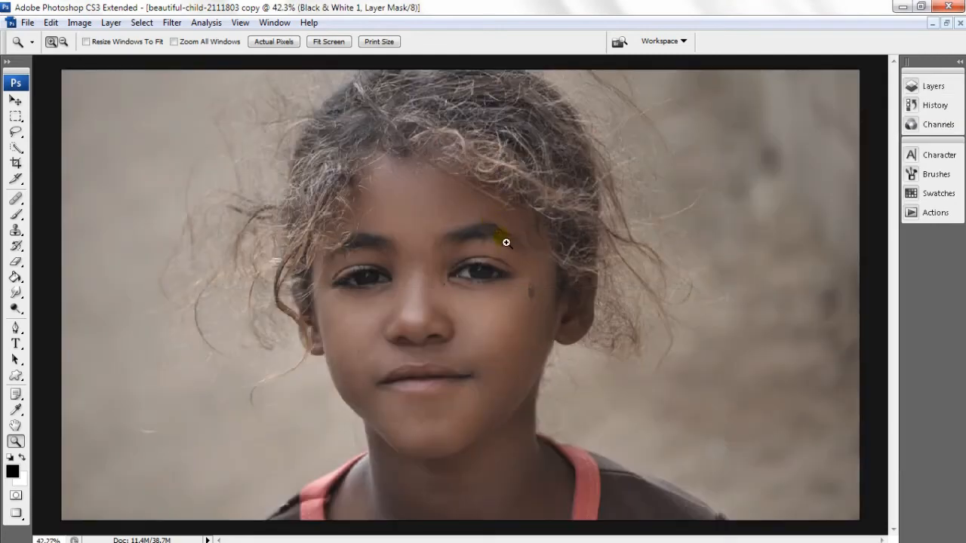
{"action": "right_click", "coordinate": [502, 240]}
{"action": "left_click", "coordinate": [513, 246]}
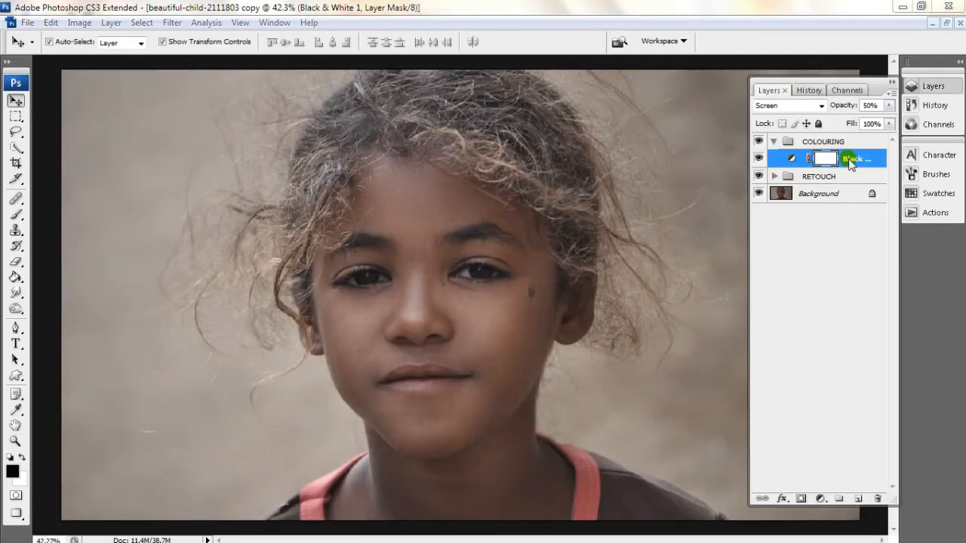
{"action": "left_click", "coordinate": [889, 106]}
{"action": "mouse_move", "coordinate": [853, 117]}
{"action": "left_mouse_down"}
{"action": "mouse_move", "coordinate": [864, 121]}
{"action": "mouse_move", "coordinate": [853, 123]}
{"action": "left_mouse_up"}
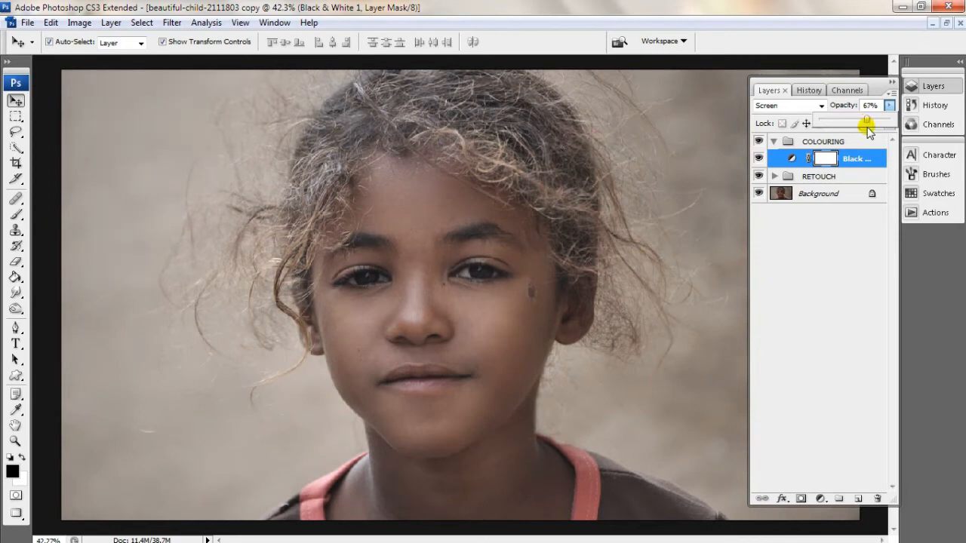
{"action": "right_click", "coordinate": [478, 262]}
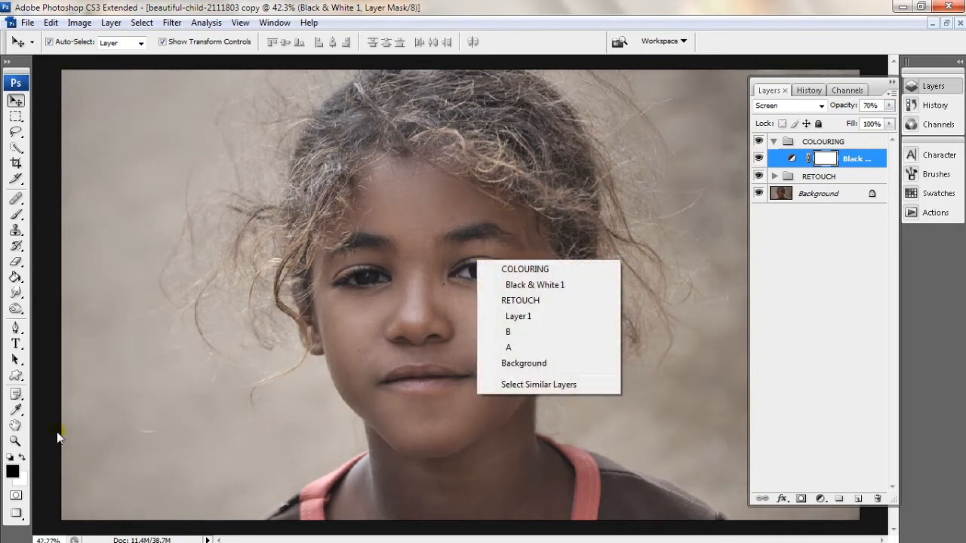
{"action": "left_click", "coordinate": [15, 441]}
{"action": "left_click", "coordinate": [475, 294], "text": "alt"}
{"action": "left_click", "coordinate": [477, 296]}
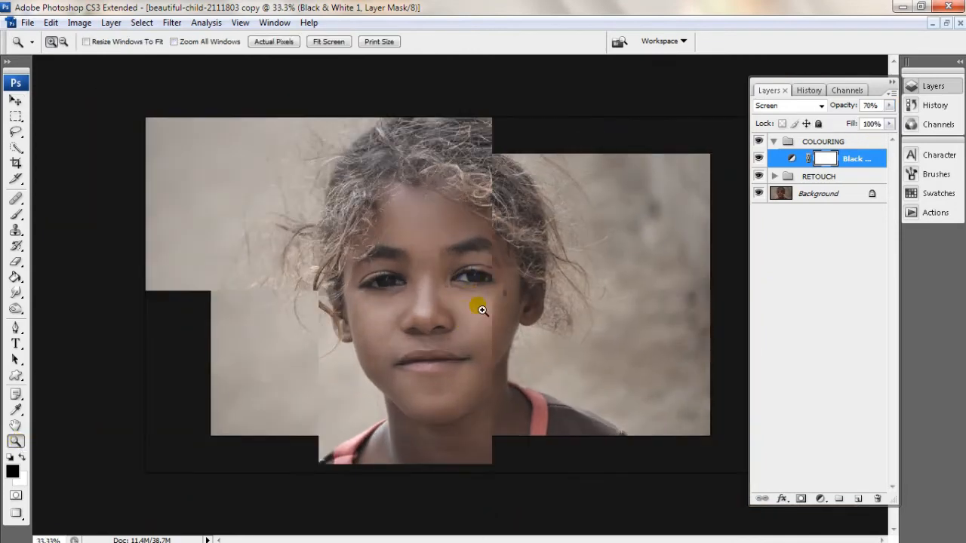
Add a Photo Filter adjustment layer with a cyan filter color and 25% density above the Black & White layer.
{"action": "left_click", "coordinate": [824, 498]}
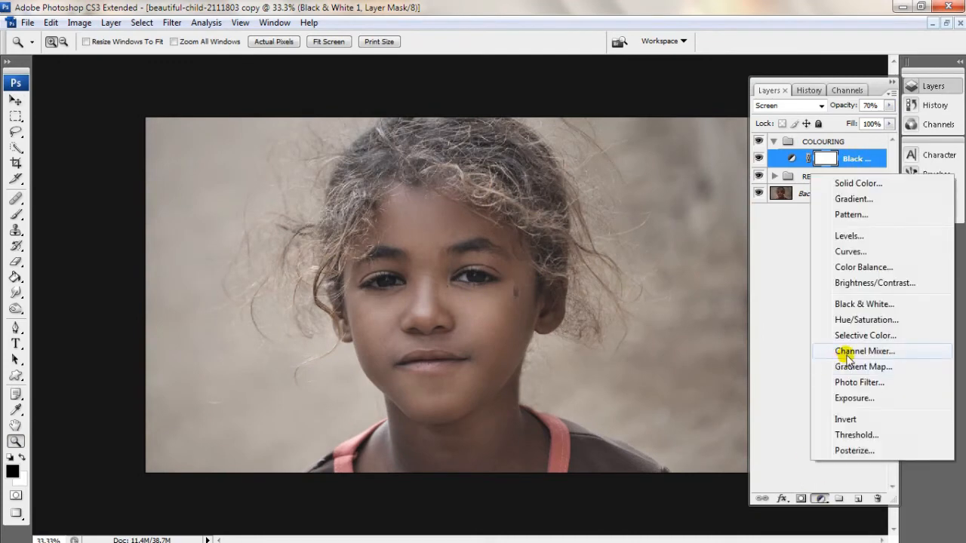
{"action": "left_click", "coordinate": [853, 389]}
{"action": "left_click", "coordinate": [714, 106]}
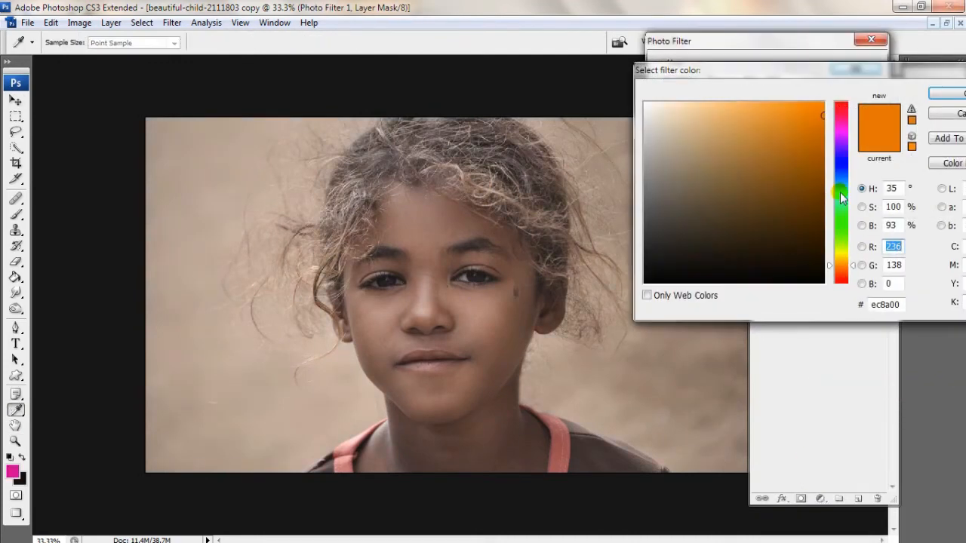
{"action": "left_click", "coordinate": [840, 192]}
{"action": "left_click", "coordinate": [945, 93]}
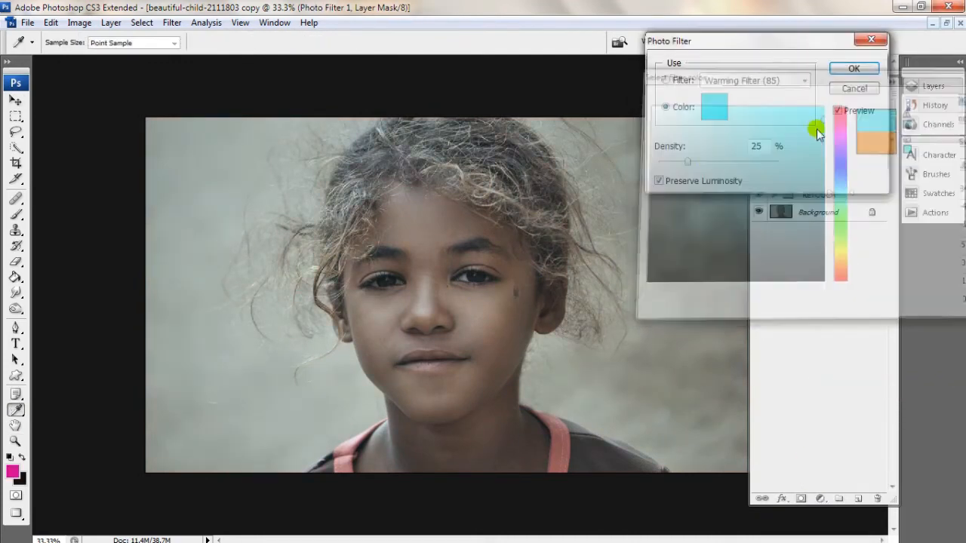
{"action": "left_click", "coordinate": [845, 70]}
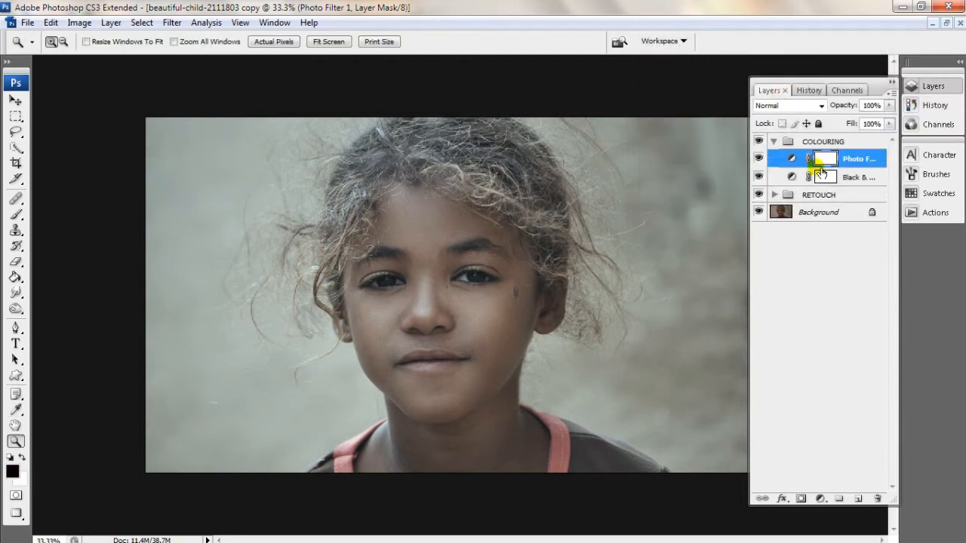
Add a Curves adjustment layer above the Photo Filter, shaping the Blue channel with points 75 to 64 and 166 to 171.
{"action": "left_click", "coordinate": [820, 499]}
{"action": "left_click", "coordinate": [850, 286]}
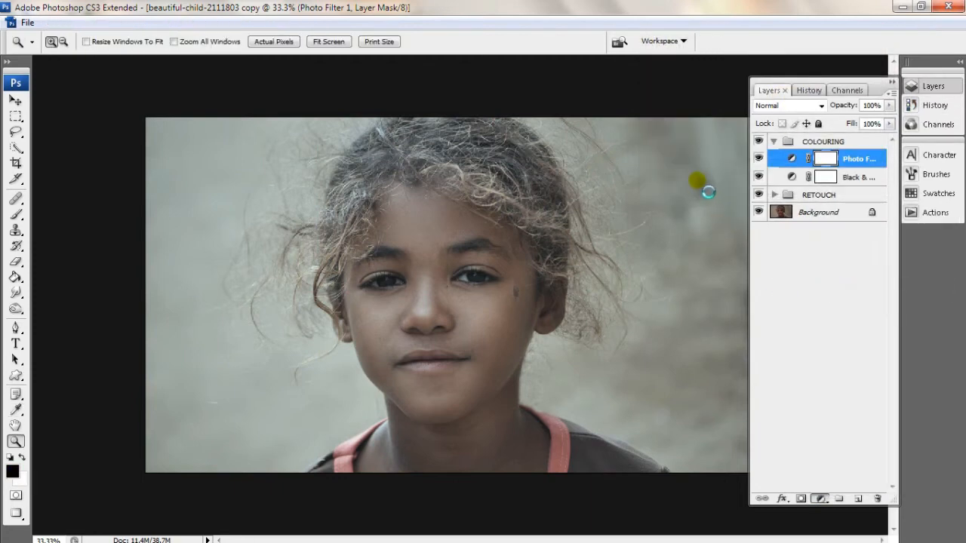
{"action": "left_click", "coordinate": [728, 84]}
{"action": "left_click", "coordinate": [713, 133]}
{"action": "left_click", "coordinate": [771, 229]}
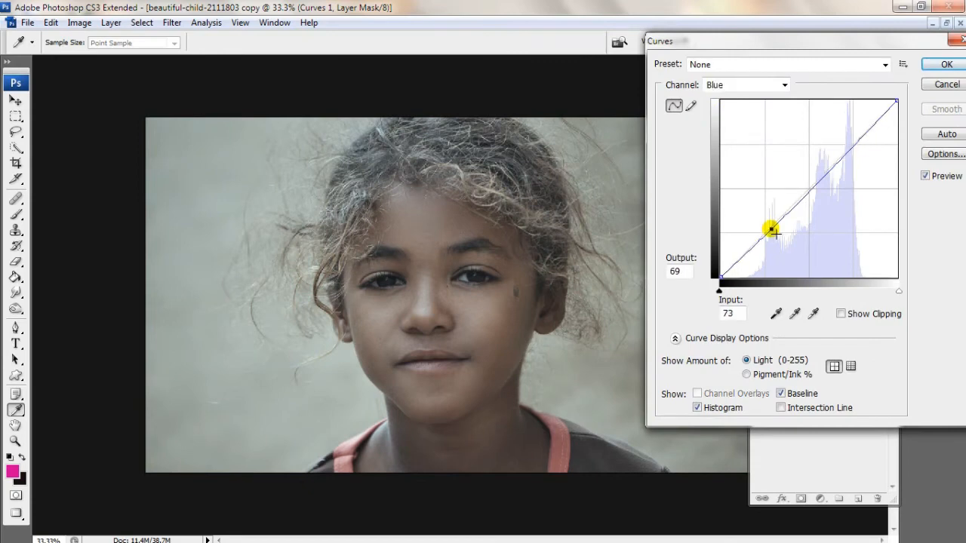
{"action": "left_click_drag", "start_coordinate": [774, 233], "coordinate": [776, 236]}
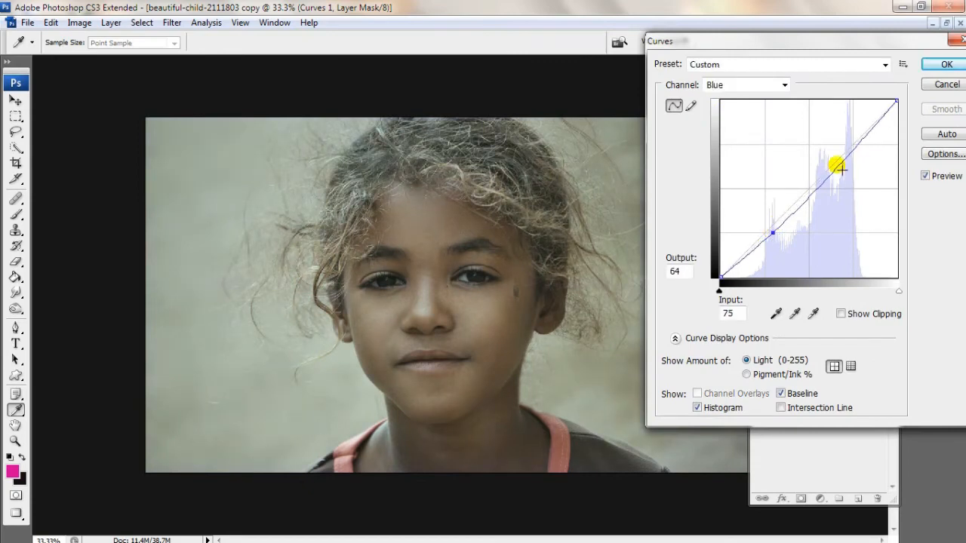
{"action": "left_click_drag", "start_coordinate": [835, 162], "coordinate": [838, 161]}
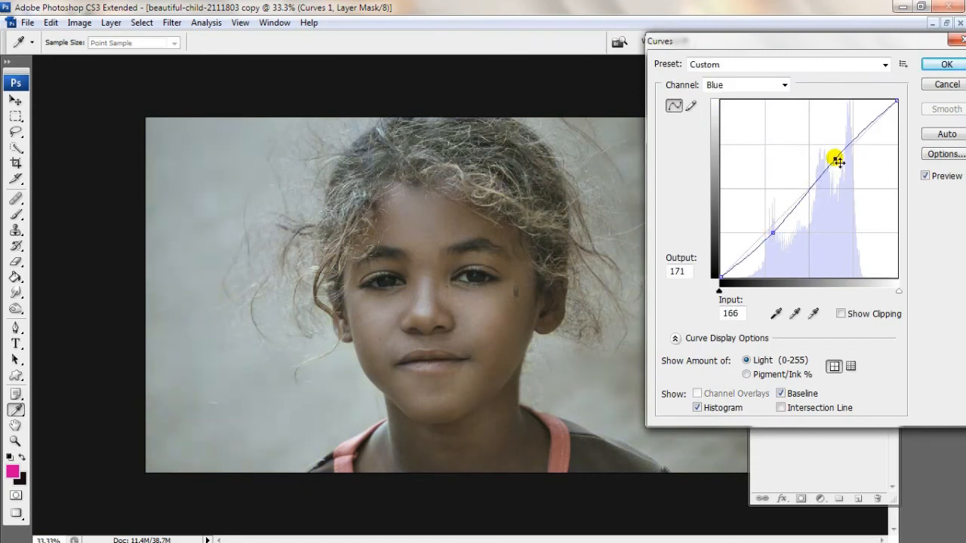
{"action": "left_click", "coordinate": [936, 65]}
{"action": "key", "text": "z"}
{"action": "left_click", "coordinate": [401, 319]}
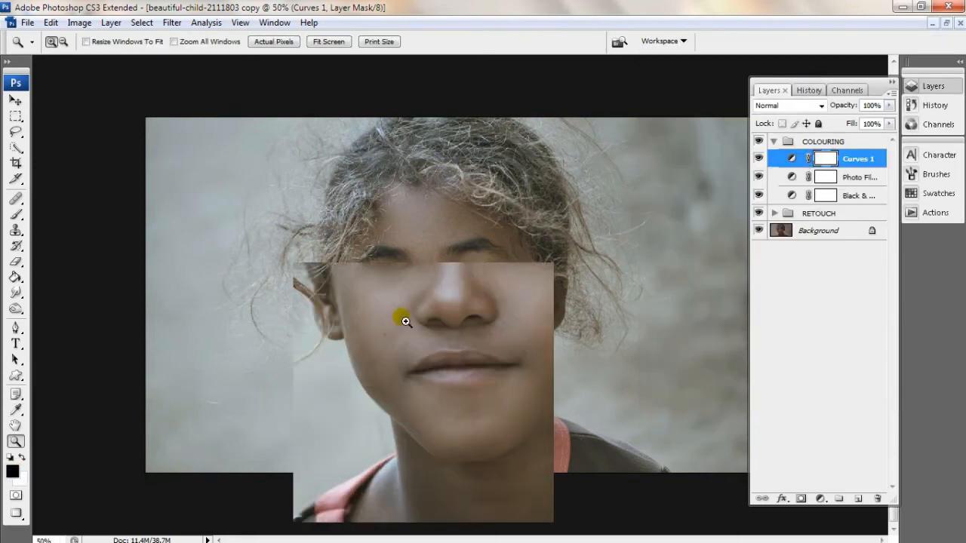
{"action": "right_click", "coordinate": [487, 286]}
{"action": "left_click", "coordinate": [514, 291]}
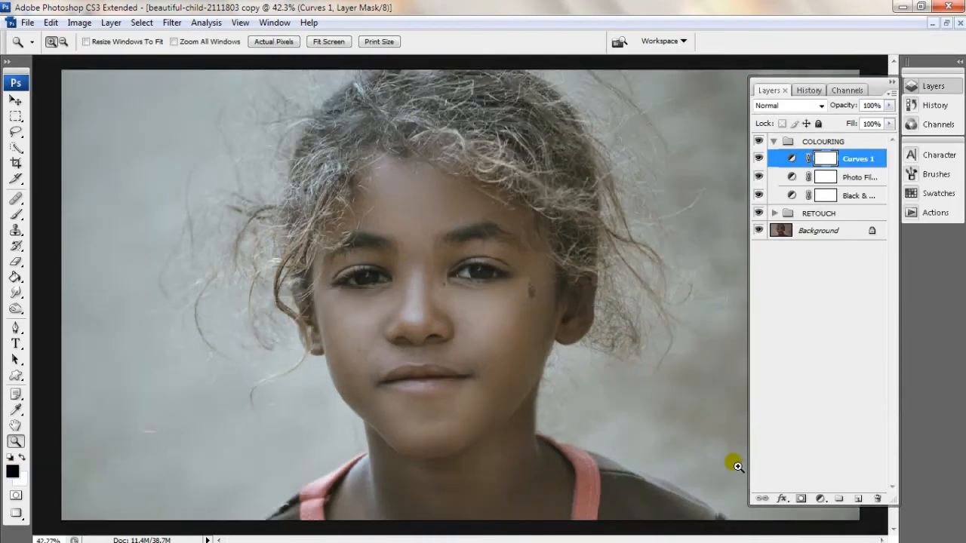
Add a Channel Mixer adjustment layer above Curves 1 and slightly adjust the source channels of the Green output channel.
{"action": "left_click", "coordinate": [821, 499]}
{"action": "left_click", "coordinate": [861, 386]}
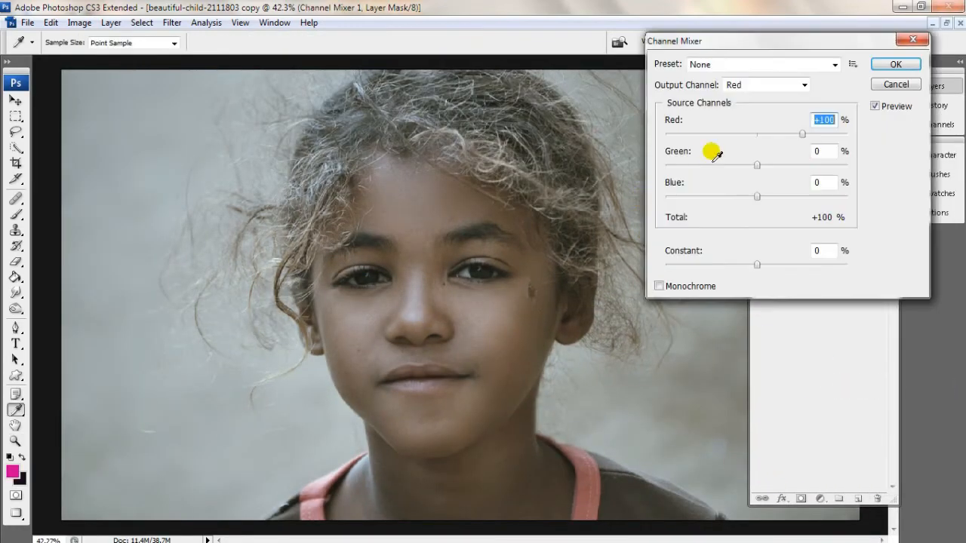
{"action": "left_click", "coordinate": [763, 85]}
{"action": "left_click", "coordinate": [747, 110]}
{"action": "left_click_drag", "start_coordinate": [756, 197], "coordinate": [758, 198]}
{"action": "left_click_drag", "start_coordinate": [757, 134], "coordinate": [761, 173]}
Set the Channel Mixer's Blue output channel to Green +19% and Blue +104%, apply it, and check the portrait.
{"action": "left_click", "coordinate": [758, 85]}
{"action": "left_click", "coordinate": [754, 123]}
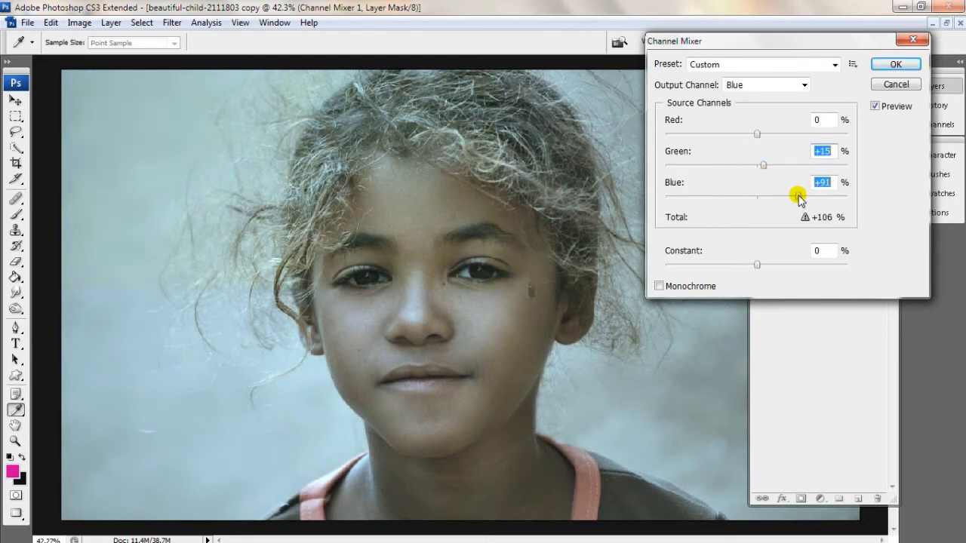
{"action": "left_click_drag", "start_coordinate": [763, 164], "coordinate": [766, 167]}
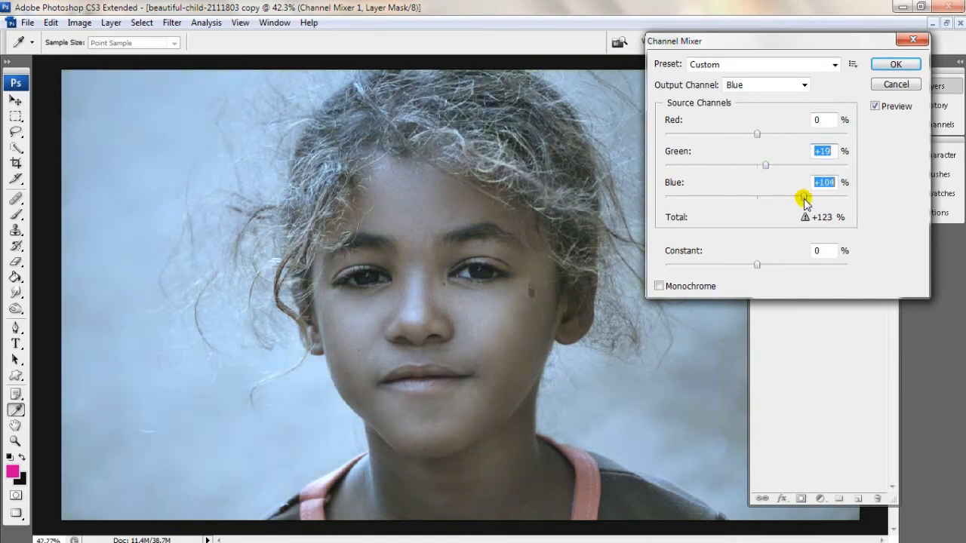
{"action": "left_click", "coordinate": [894, 64]}
{"action": "key", "text": "z"}
{"action": "left_click", "coordinate": [459, 274], "text": "alt"}
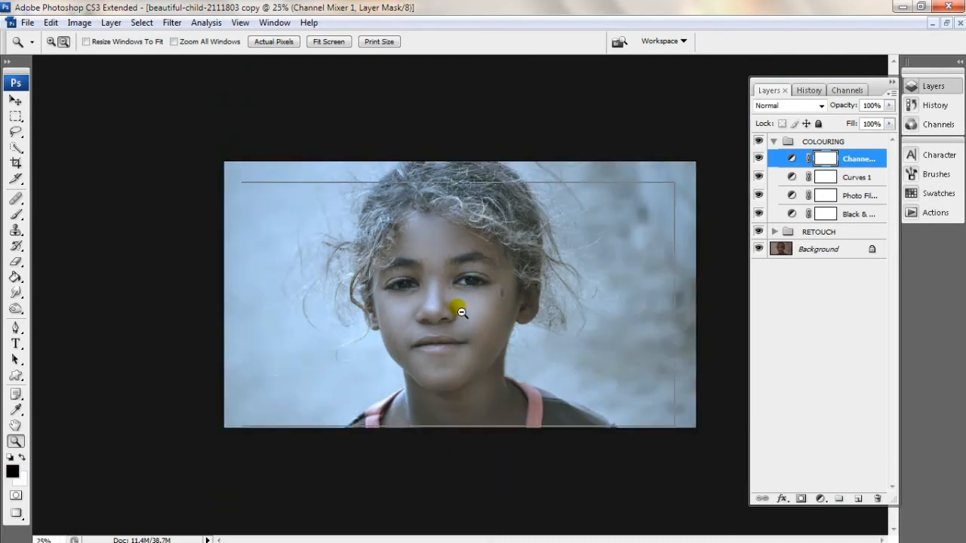
{"action": "left_click", "coordinate": [458, 308], "text": "alt"}
{"action": "left_click", "coordinate": [457, 309]}
{"action": "left_click", "coordinate": [459, 311]}
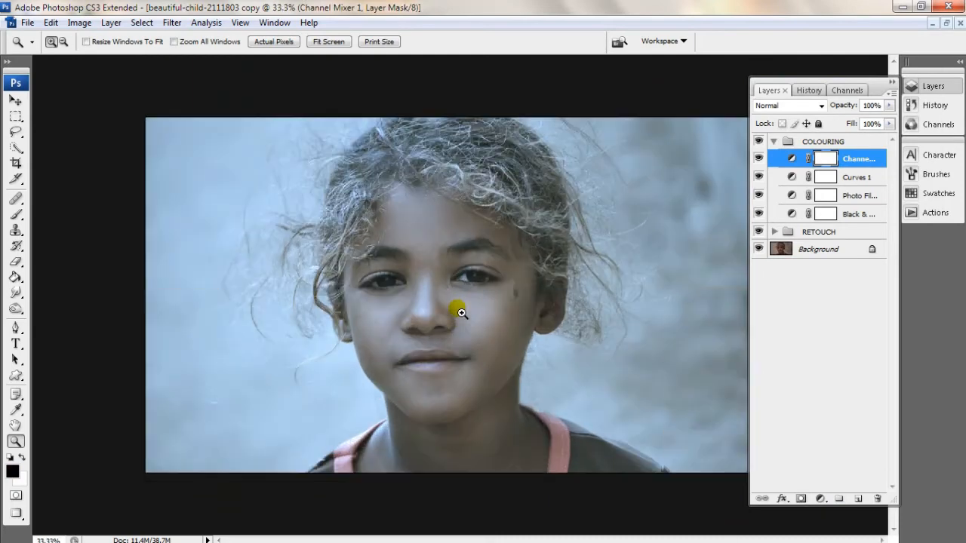
{"action": "left_click", "coordinate": [480, 298]}
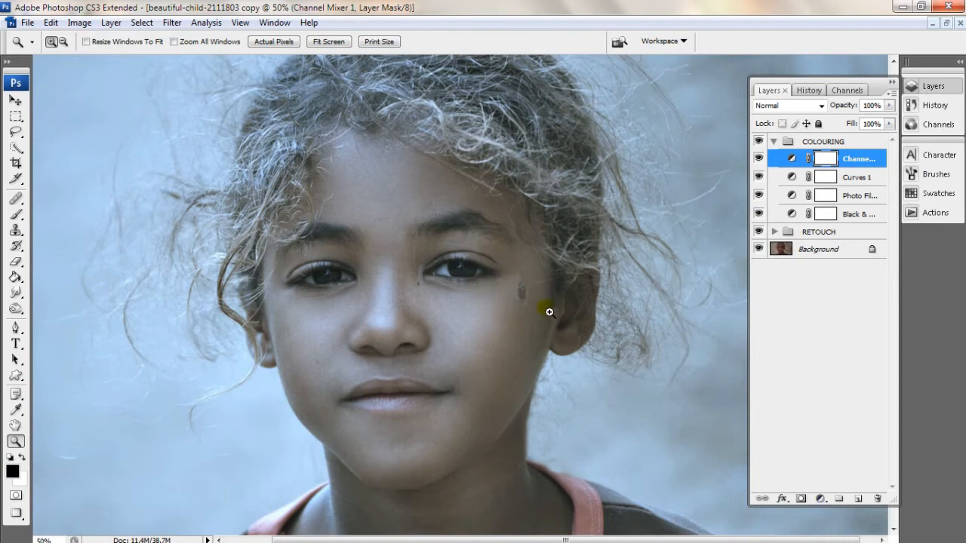
{"action": "key", "text": "ctrl+0"}
Create a new layer above Layer 1 in the RETOUCH group and fill it with 50% Gray at 100% opacity.
{"action": "left_click", "coordinate": [775, 232]}
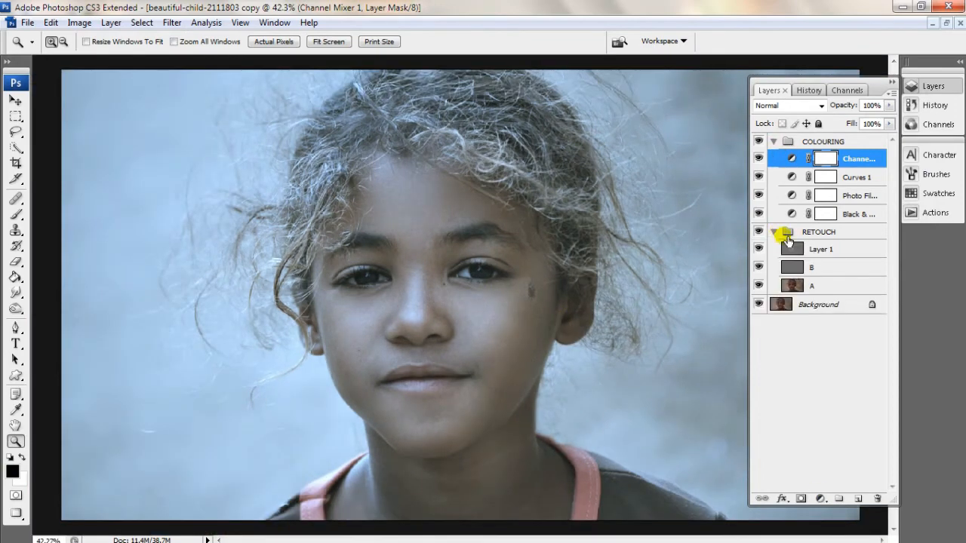
{"action": "left_click", "coordinate": [824, 250]}
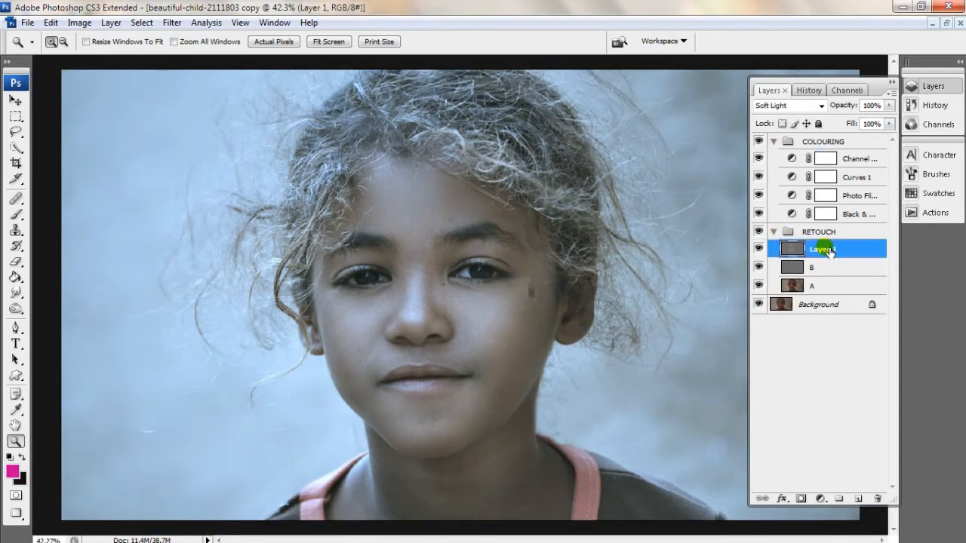
{"action": "left_click", "coordinate": [857, 500]}
{"action": "left_click", "coordinate": [51, 23]}
{"action": "left_click", "coordinate": [81, 227]}
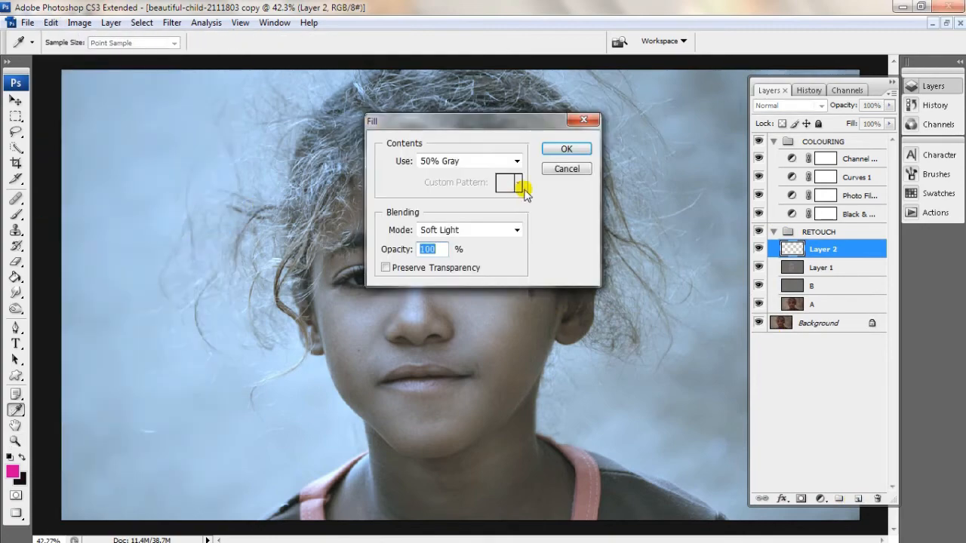
{"action": "left_click", "coordinate": [453, 227]}
{"action": "left_click", "coordinate": [486, 192]}
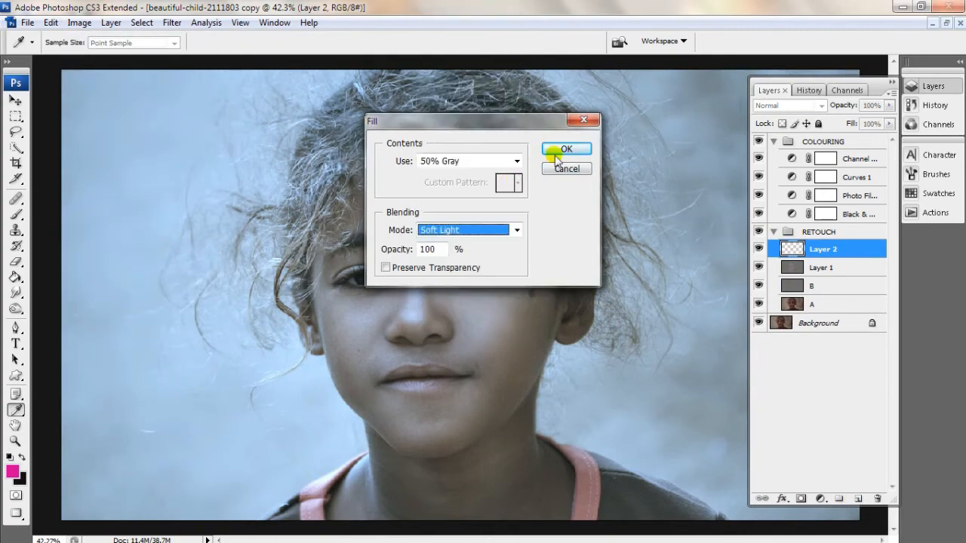
{"action": "left_click", "coordinate": [566, 149]}
Set the gray-filled layer's blend mode to Soft Light.
{"action": "key", "text": "z"}
{"action": "left_click", "coordinate": [790, 106]}
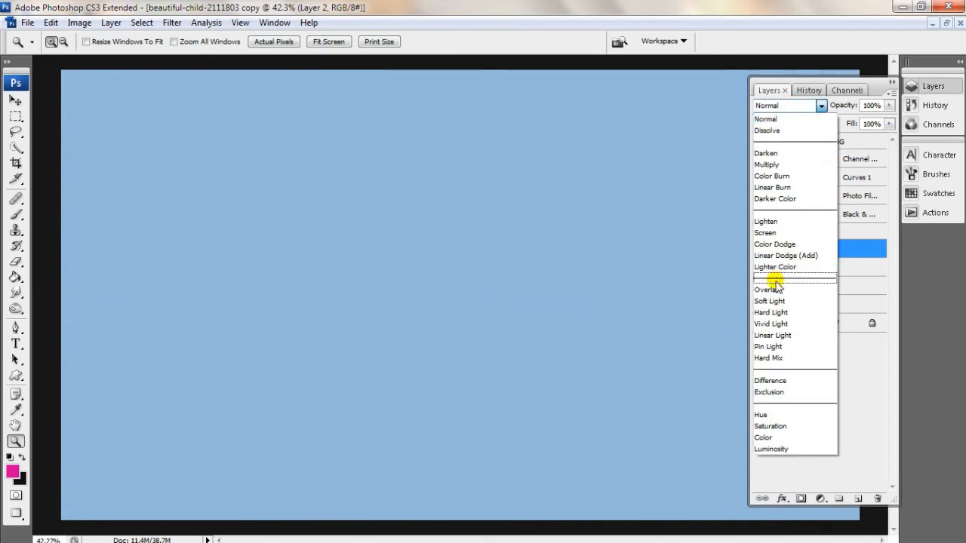
{"action": "left_click", "coordinate": [770, 277]}
Choose the Brush tool and set the foreground color to a saturated magenta pink for recoloring the shirt straps.
{"action": "left_click_drag", "start_coordinate": [306, 242], "coordinate": [548, 319]}
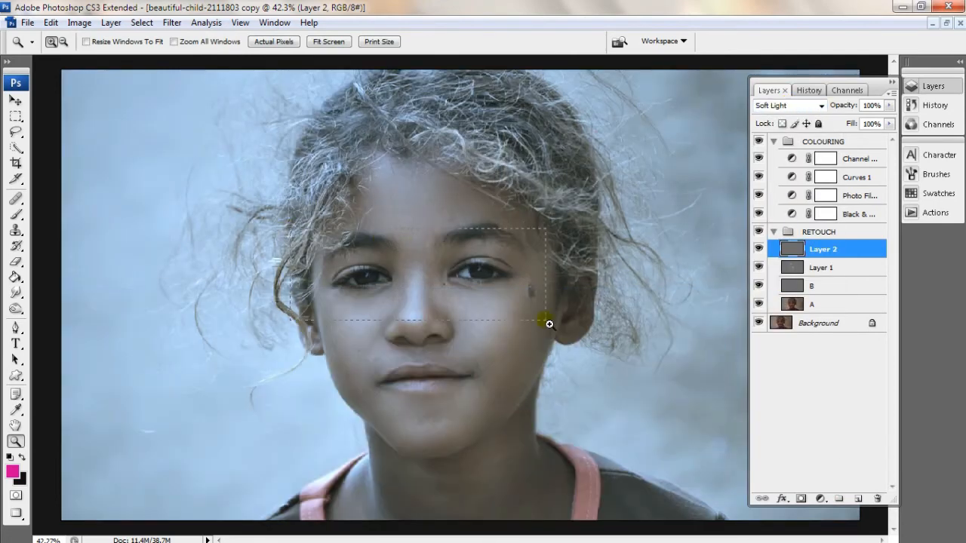
{"action": "right_click", "coordinate": [514, 304]}
{"action": "left_click", "coordinate": [525, 306]}
{"action": "left_click", "coordinate": [423, 362], "text": "alt"}
{"action": "left_click", "coordinate": [422, 367], "text": "alt"}
{"action": "left_click", "coordinate": [418, 396]}
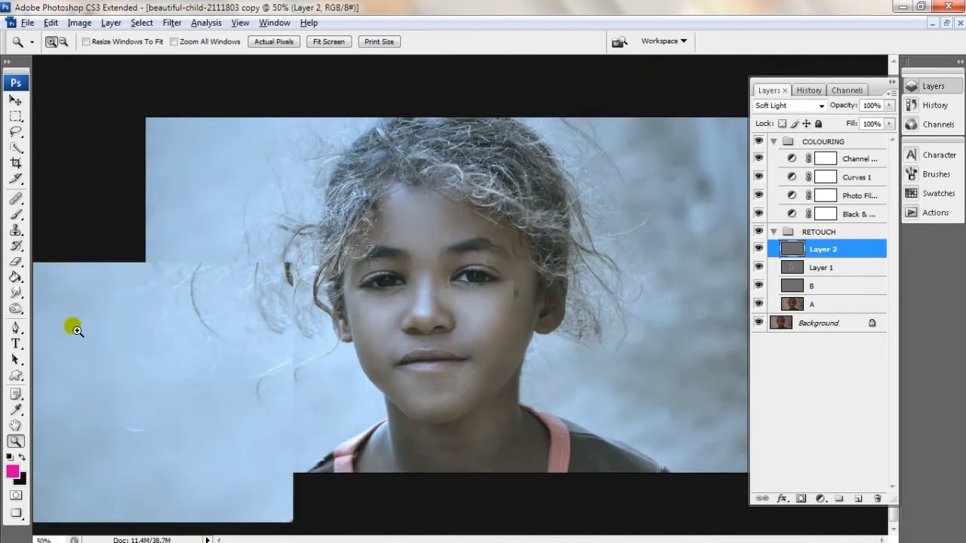
{"action": "left_click", "coordinate": [16, 291]}
{"action": "left_click", "coordinate": [15, 213]}
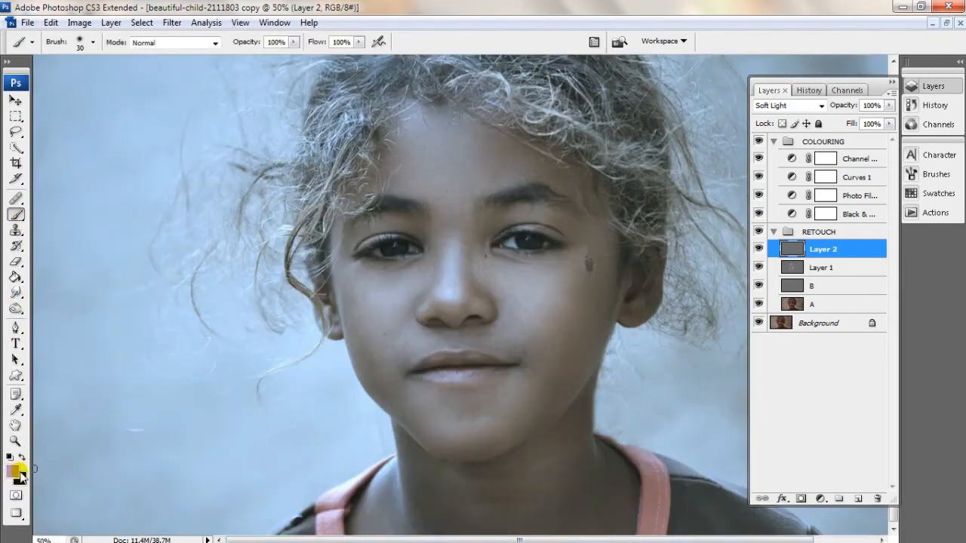
{"action": "left_click", "coordinate": [12, 471]}
{"action": "left_click", "coordinate": [744, 162]}
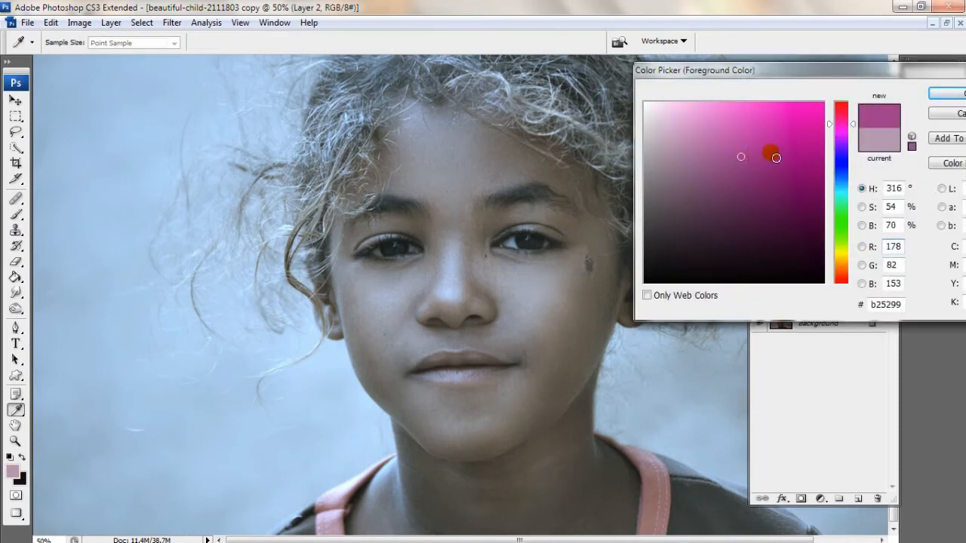
{"action": "mouse_move", "coordinate": [776, 157]}
{"action": "left_mouse_down"}
{"action": "mouse_move", "coordinate": [802, 151]}
{"action": "mouse_move", "coordinate": [792, 138]}
{"action": "left_mouse_up"}
{"action": "left_click", "coordinate": [948, 93]}
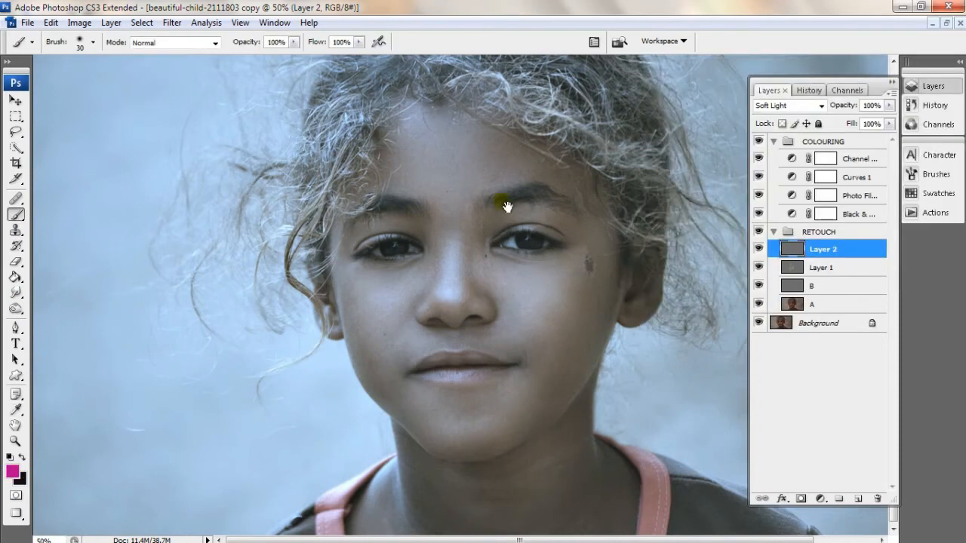
Add a layer mask to Layer 2 and paint magenta over both shirt straps on the layer with a 70 px brush.
{"action": "left_click_drag", "start_coordinate": [551, 240], "coordinate": [546, 239]}
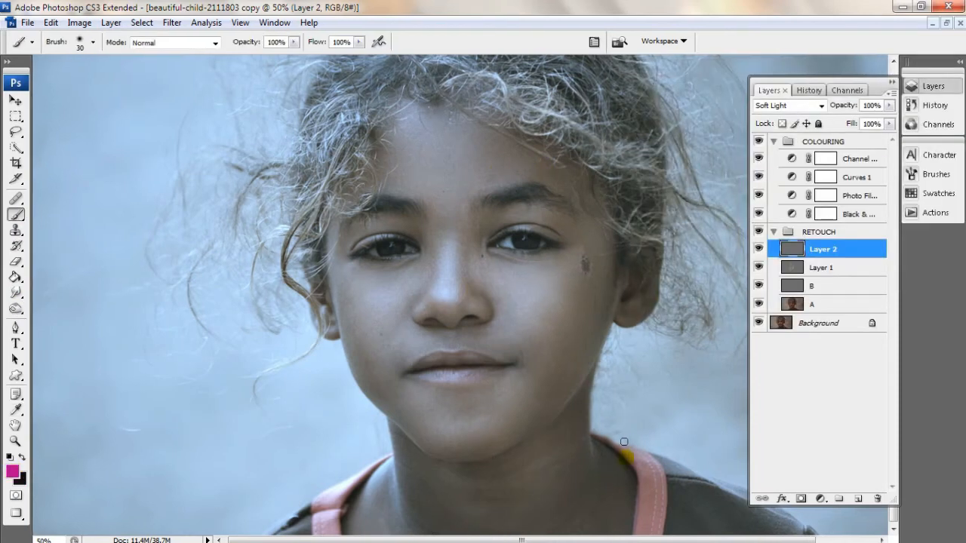
{"action": "left_click", "coordinate": [801, 499]}
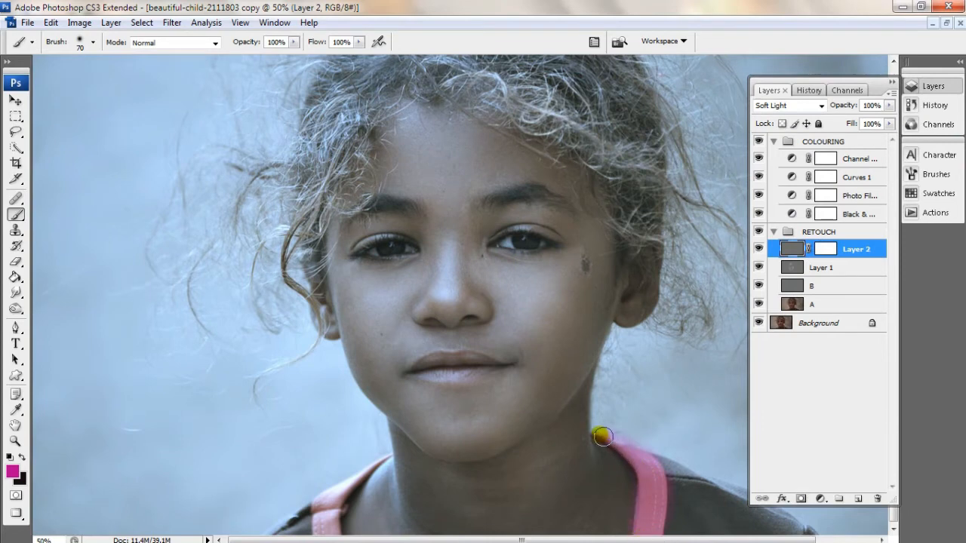
{"action": "mouse_move", "coordinate": [327, 518]}
{"action": "left_mouse_down"}
{"action": "mouse_move", "coordinate": [341, 542]}
{"action": "mouse_move", "coordinate": [332, 511]}
{"action": "mouse_move", "coordinate": [329, 541]}
{"action": "mouse_move", "coordinate": [319, 504]}
{"action": "mouse_move", "coordinate": [360, 480]}
{"action": "left_mouse_up"}
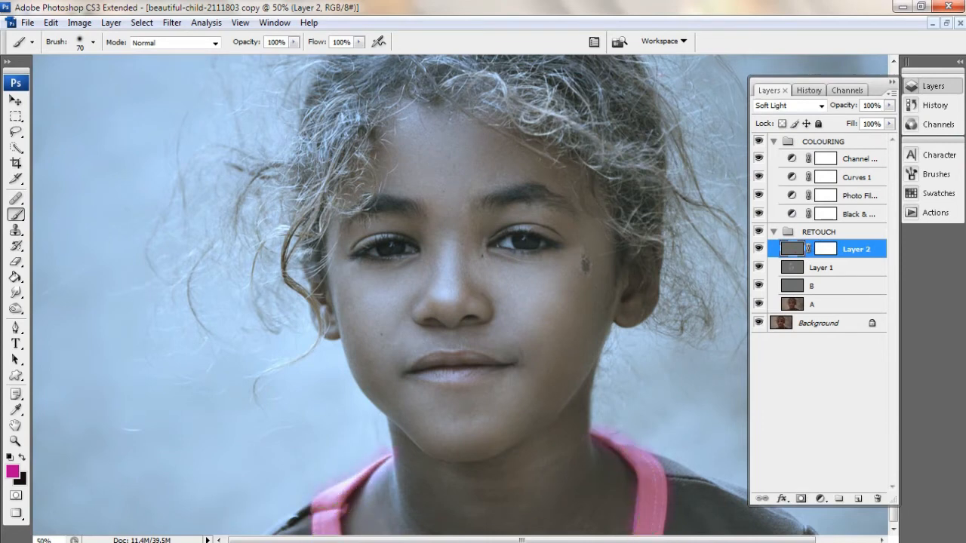
{"action": "key", "text": "ctrl+0"}
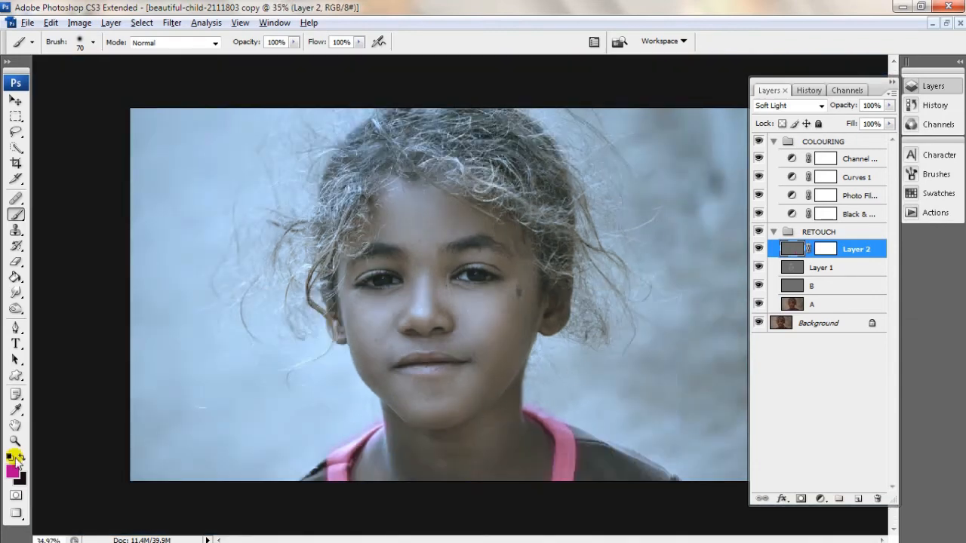
Paint black on Layer 2's mask with a small brush to remove the magenta spill from the background above the left strap.
{"action": "left_click", "coordinate": [14, 442]}
{"action": "left_click", "coordinate": [416, 518]}
{"action": "left_click", "coordinate": [438, 449]}
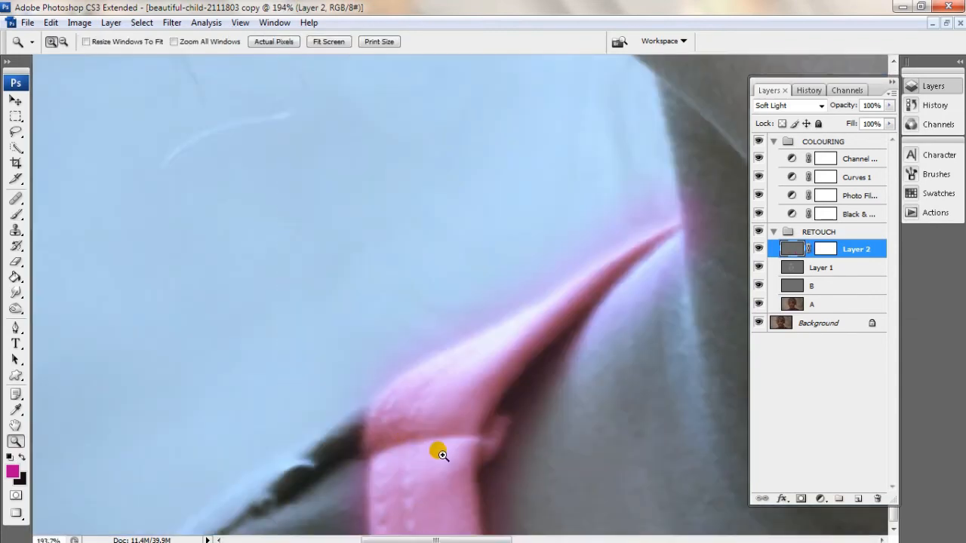
{"action": "left_click", "coordinate": [15, 215]}
{"action": "left_click", "coordinate": [822, 247]}
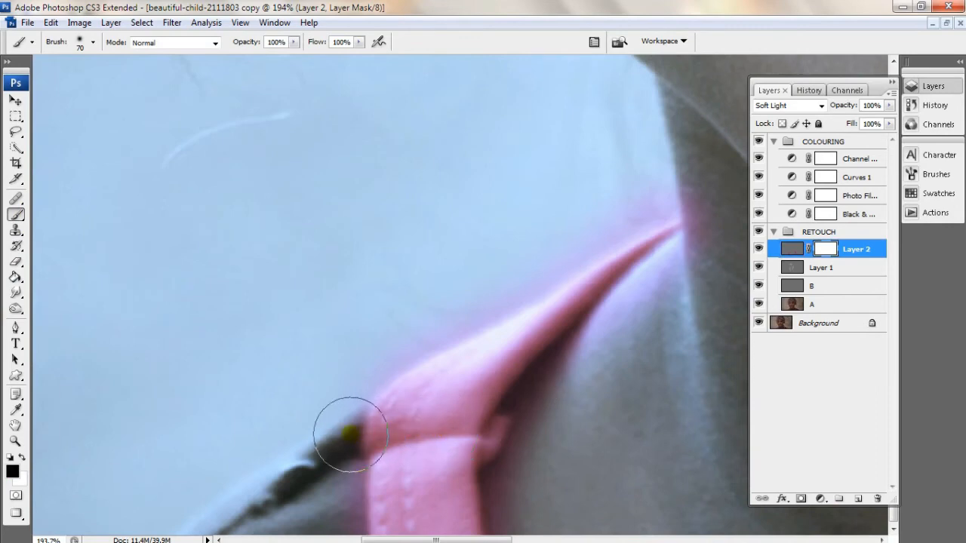
{"action": "key", "text": "bracketleft"}
{"action": "key", "text": "bracketleft"}
{"action": "key", "text": "bracketleft"}
{"action": "left_click_drag", "start_coordinate": [355, 396], "coordinate": [422, 347]}
{"action": "key", "text": "bracketleft"}
{"action": "key", "text": "bracketleft"}
{"action": "key", "text": "bracketright"}
{"action": "mouse_move", "coordinate": [638, 223]}
{"action": "left_mouse_down"}
{"action": "mouse_move", "coordinate": [392, 366]}
{"action": "mouse_move", "coordinate": [355, 401]}
{"action": "left_mouse_up"}
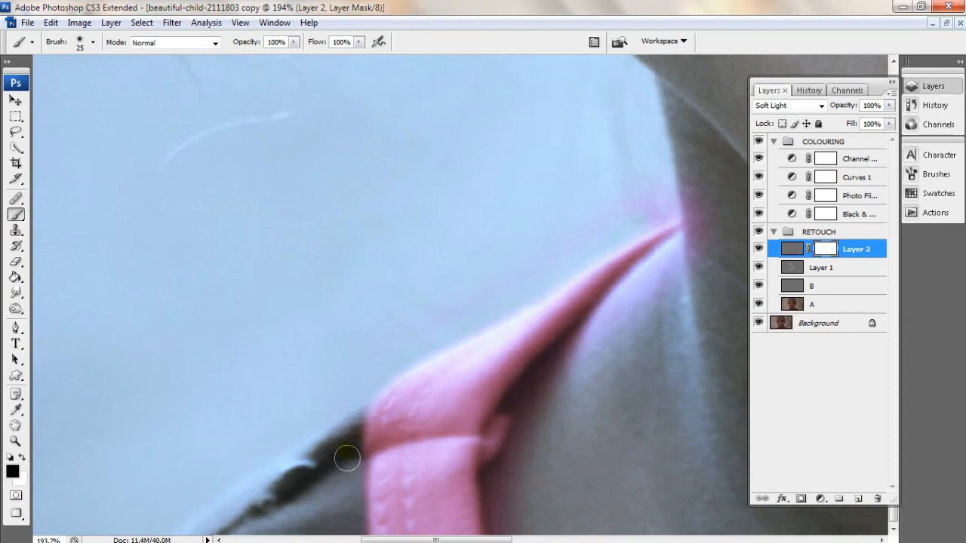
{"action": "key", "text": "bracketright"}
{"action": "key", "text": "bracketright"}
{"action": "left_click_drag", "start_coordinate": [612, 226], "coordinate": [446, 307]}
{"action": "key", "text": "bracketright"}
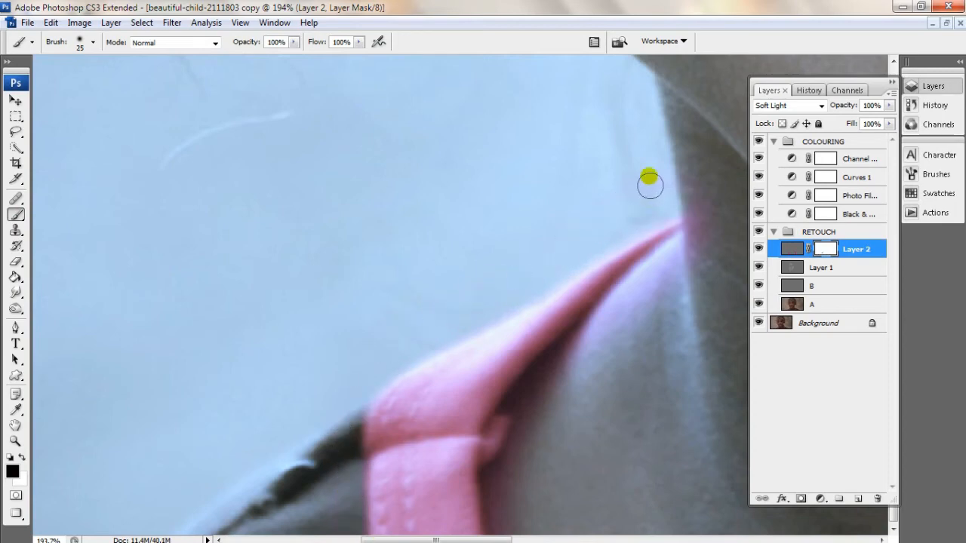
Mask out the magenta spill on the neck and along the left strap's inner edge with a 25 to 30 px black brush.
{"action": "mouse_move", "coordinate": [647, 179]}
{"action": "left_mouse_down"}
{"action": "mouse_move", "coordinate": [696, 222]}
{"action": "mouse_move", "coordinate": [682, 256]}
{"action": "mouse_move", "coordinate": [589, 347]}
{"action": "mouse_move", "coordinate": [640, 282]}
{"action": "mouse_move", "coordinate": [616, 299]}
{"action": "left_mouse_up"}
{"action": "key", "text": "bracketleft"}
{"action": "key", "text": "bracketleft"}
{"action": "key", "text": "bracketleft"}
{"action": "key", "text": "bracketright"}
{"action": "key", "text": "bracketright"}
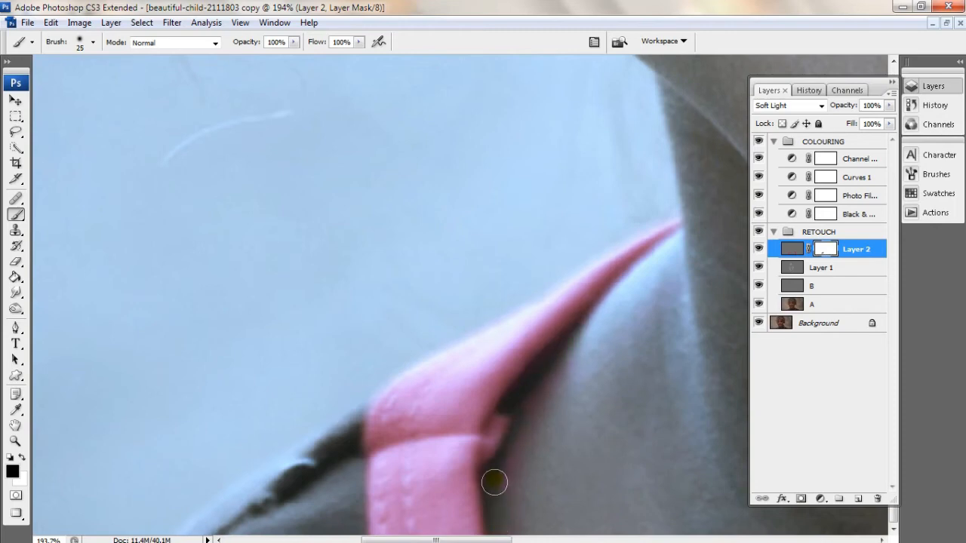
{"action": "key", "text": "bracketright"}
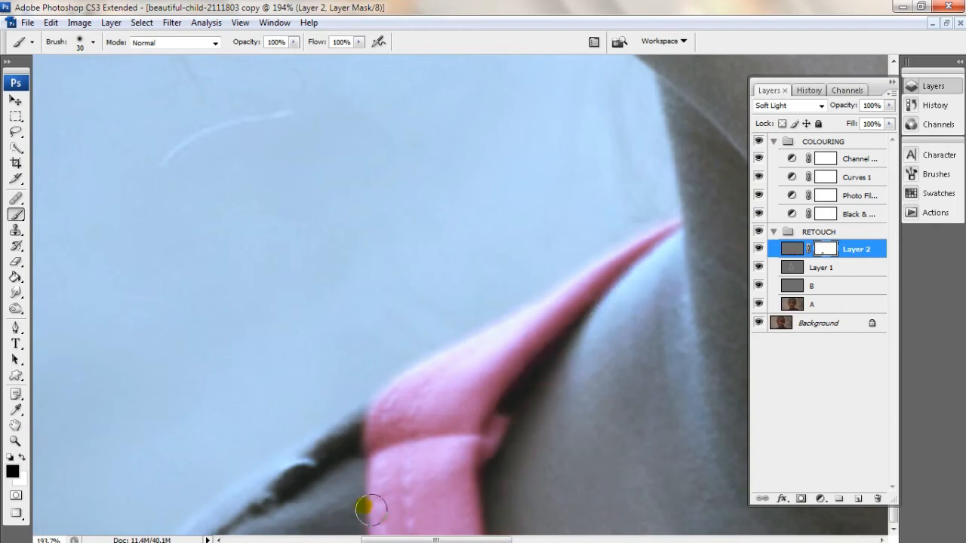
Paint black on Layer 2's mask with a 25 px brush to remove the magenta spill along the right strap's edges.
{"action": "left_click", "coordinate": [15, 441]}
{"action": "right_click", "coordinate": [567, 371]}
{"action": "left_click", "coordinate": [576, 380]}
{"action": "left_click_drag", "start_coordinate": [488, 416], "coordinate": [656, 539]}
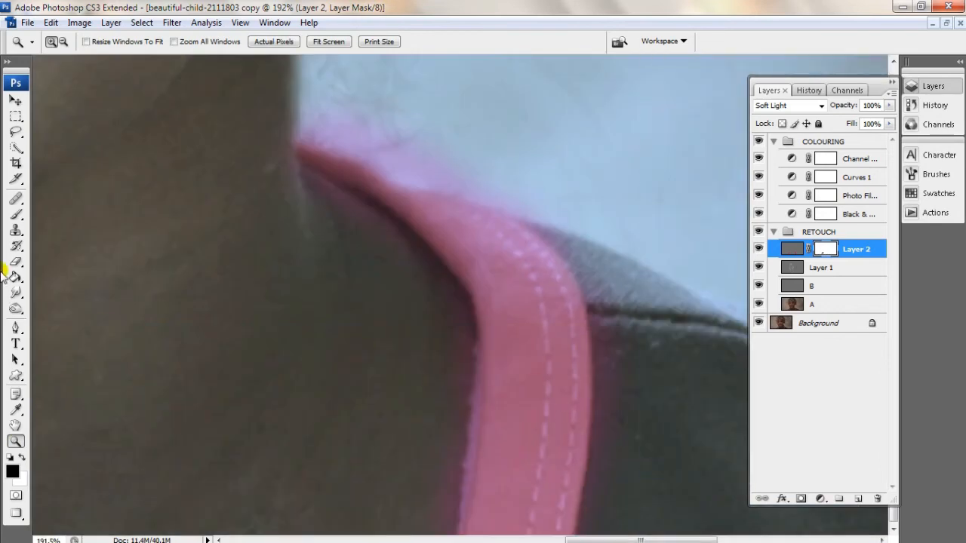
{"action": "left_click", "coordinate": [15, 215]}
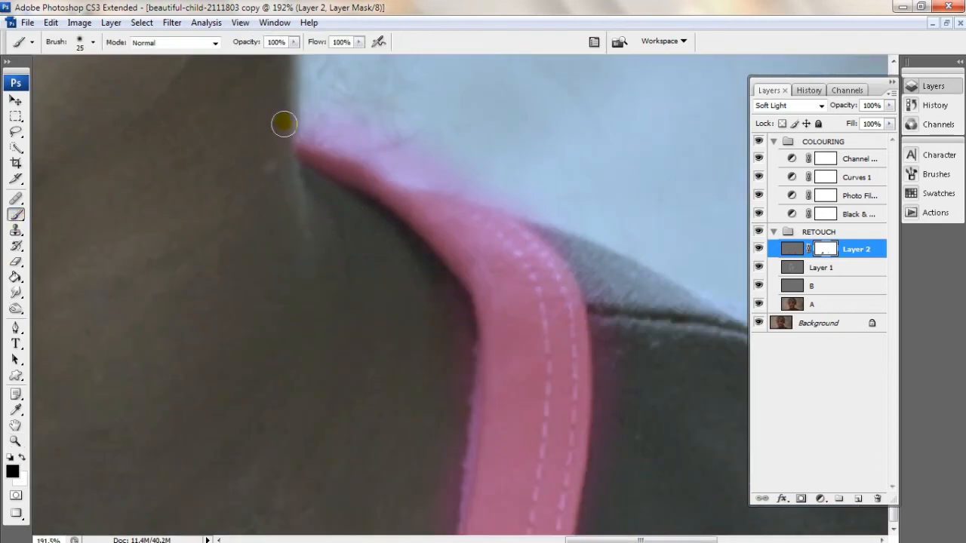
{"action": "mouse_move", "coordinate": [316, 137]}
{"action": "left_mouse_down"}
{"action": "mouse_move", "coordinate": [496, 195]}
{"action": "mouse_move", "coordinate": [589, 265]}
{"action": "mouse_move", "coordinate": [516, 187]}
{"action": "mouse_move", "coordinate": [279, 104]}
{"action": "mouse_move", "coordinate": [308, 100]}
{"action": "mouse_move", "coordinate": [571, 255]}
{"action": "left_mouse_up"}
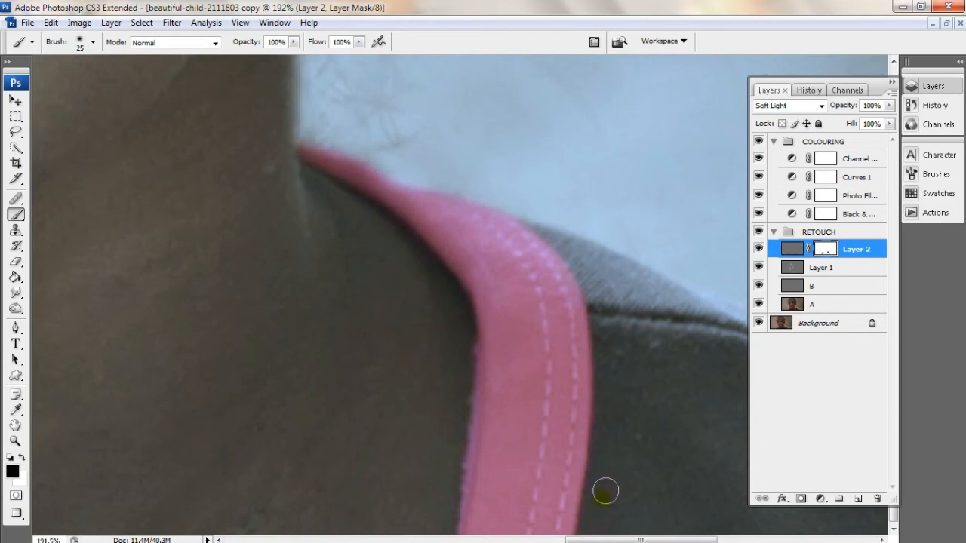
Collapse the COLOURING group and make Layer 1 in the RETOUCH group the active layer.
{"action": "left_click", "coordinate": [15, 441]}
{"action": "scroll", "coordinate": [395, 358], "scroll_direction": "down", "scroll_amount": 6}
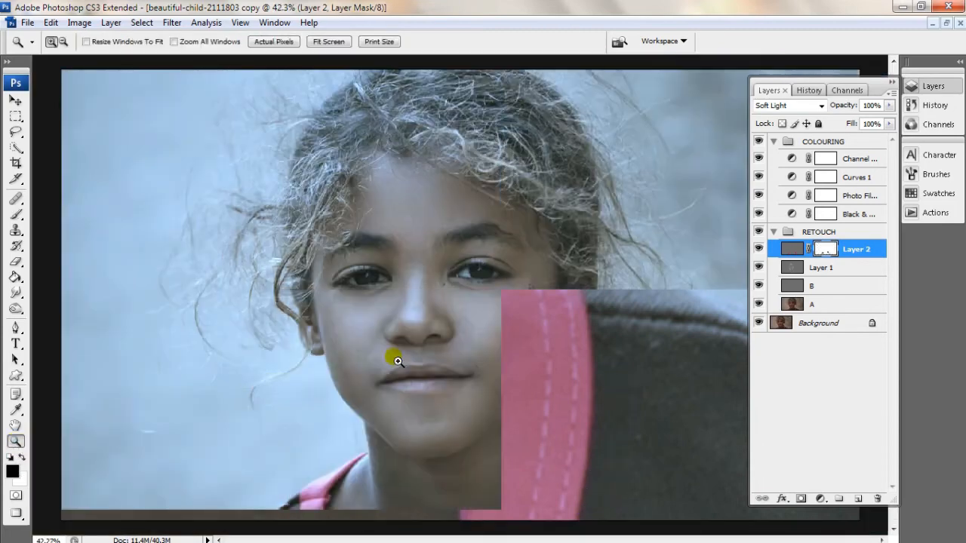
{"action": "left_click", "coordinate": [774, 142]}
{"action": "left_click", "coordinate": [785, 157]}
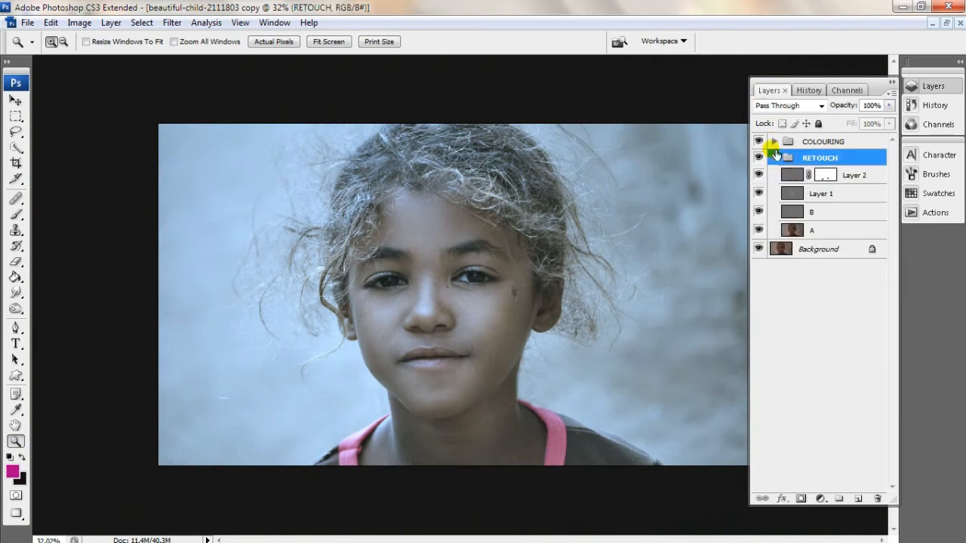
{"action": "left_click", "coordinate": [774, 157]}
{"action": "left_click", "coordinate": [819, 141]}
{"action": "scroll", "coordinate": [739, 201], "scroll_direction": "up", "scroll_amount": 1}
{"action": "left_click", "coordinate": [773, 157]}
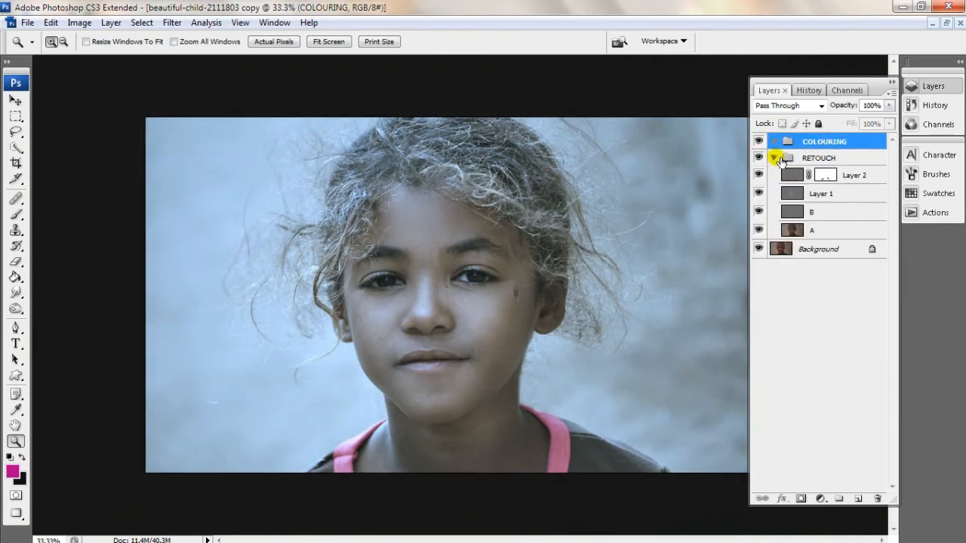
{"action": "left_click", "coordinate": [834, 194]}
{"action": "left_click", "coordinate": [435, 394]}
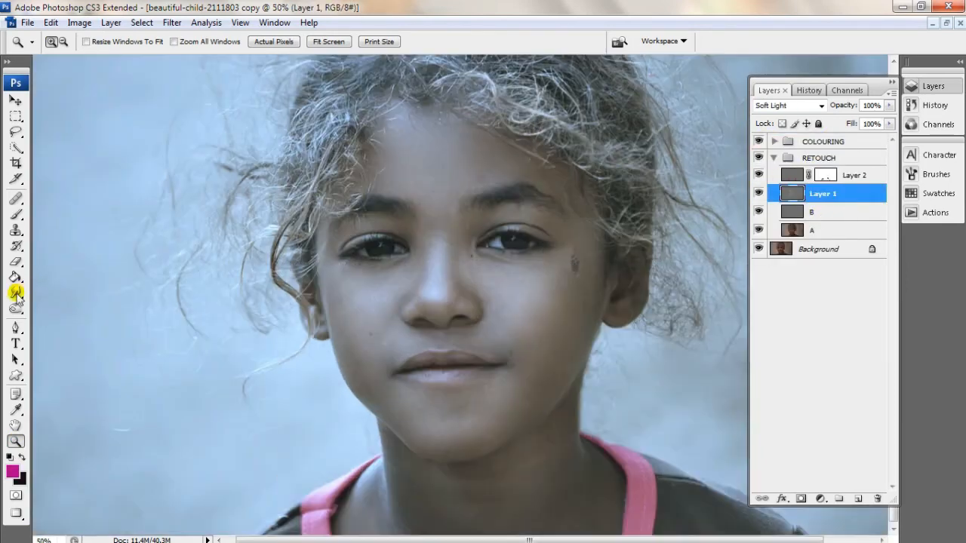
Burn the jawline and chin on Layer 1 with a 70 to 100 px brush, using the Midtones range at 10% exposure.
{"action": "left_click", "coordinate": [15, 309]}
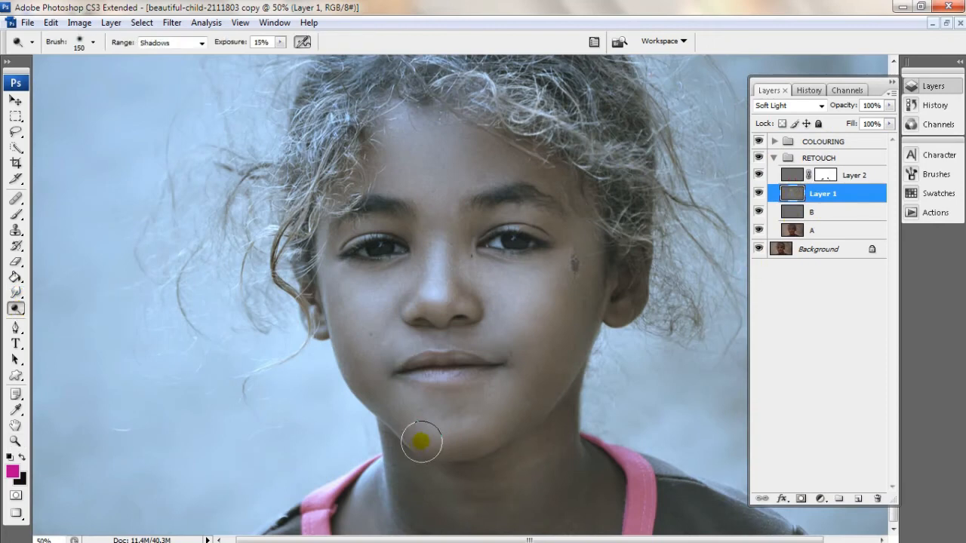
{"action": "left_click", "coordinate": [15, 309]}
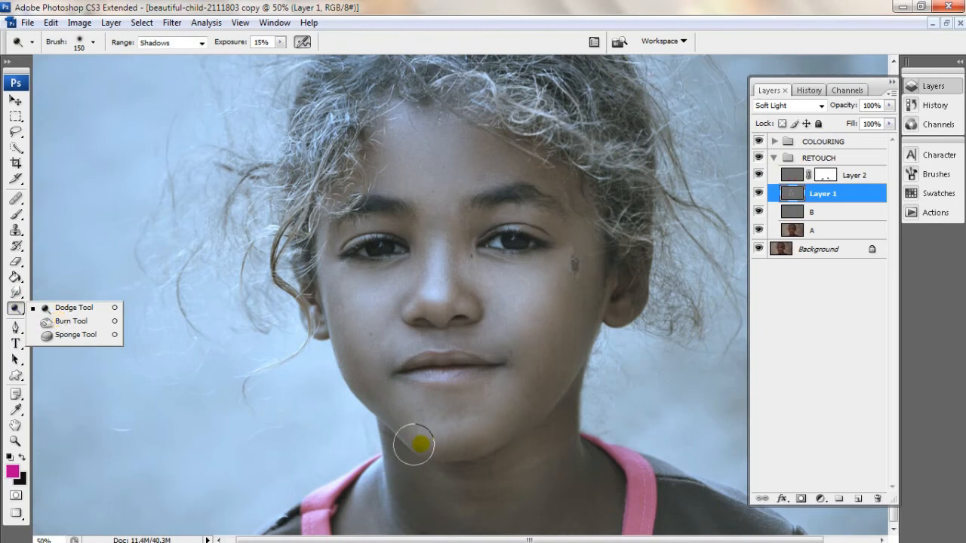
{"action": "left_click", "coordinate": [71, 321]}
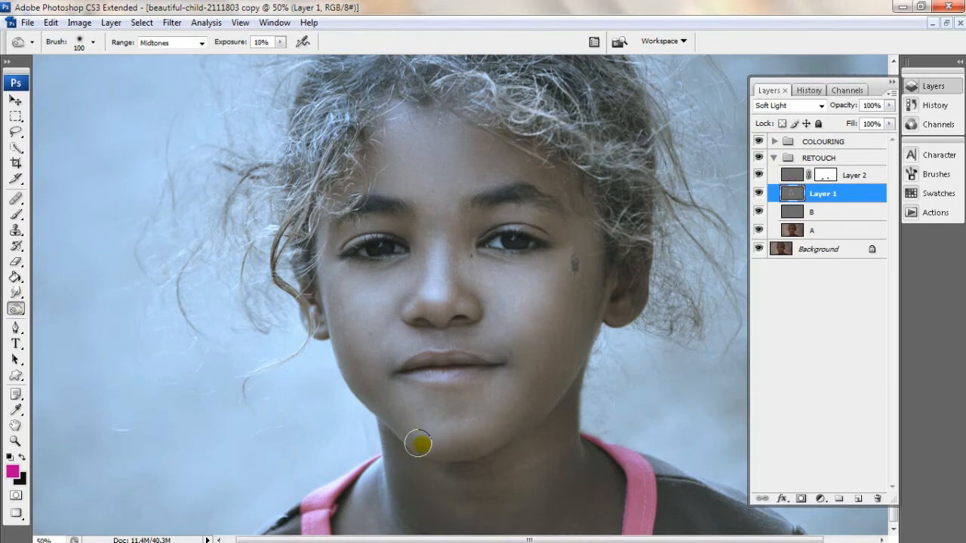
{"action": "left_click_drag", "start_coordinate": [413, 440], "coordinate": [404, 431]}
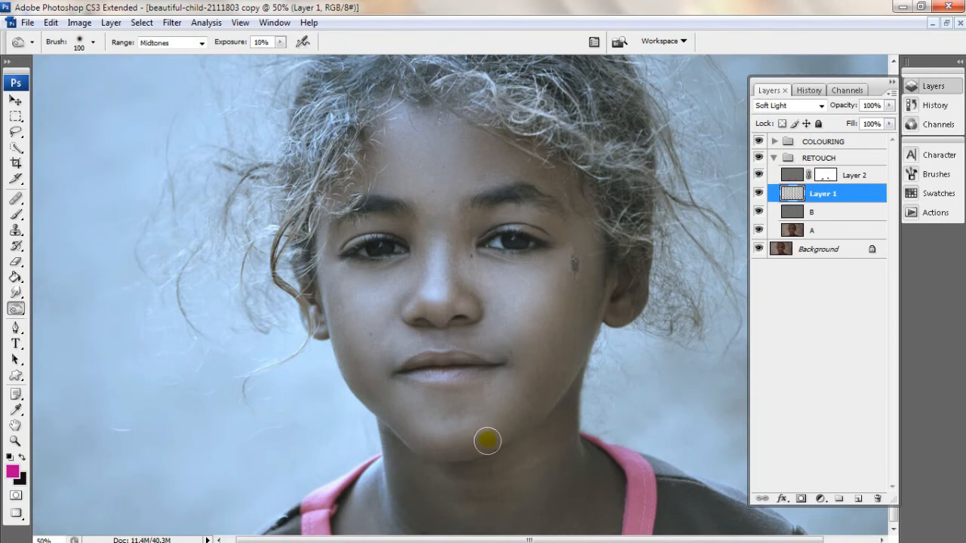
{"action": "left_click_drag", "start_coordinate": [401, 469], "coordinate": [524, 381]}
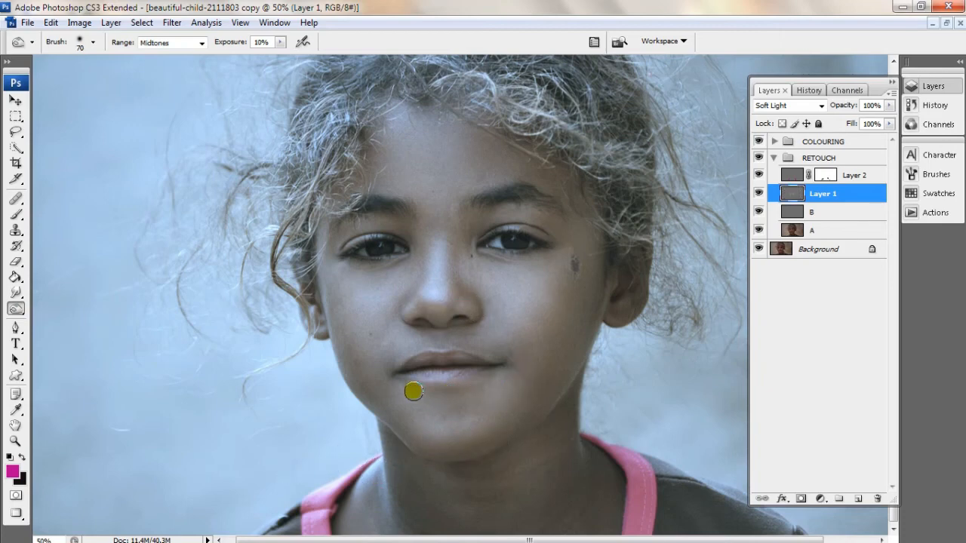
Burn the hair on Layer 1 with a brush of 175 to 300 px, using the Midtones range at 26% exposure.
{"action": "scroll", "coordinate": [553, 234], "scroll_direction": "up", "scroll_amount": 3}
{"action": "key", "text": "bracketright"}
{"action": "key", "text": "bracketright"}
{"action": "key", "text": "bracketright"}
{"action": "left_click", "coordinate": [279, 43]}
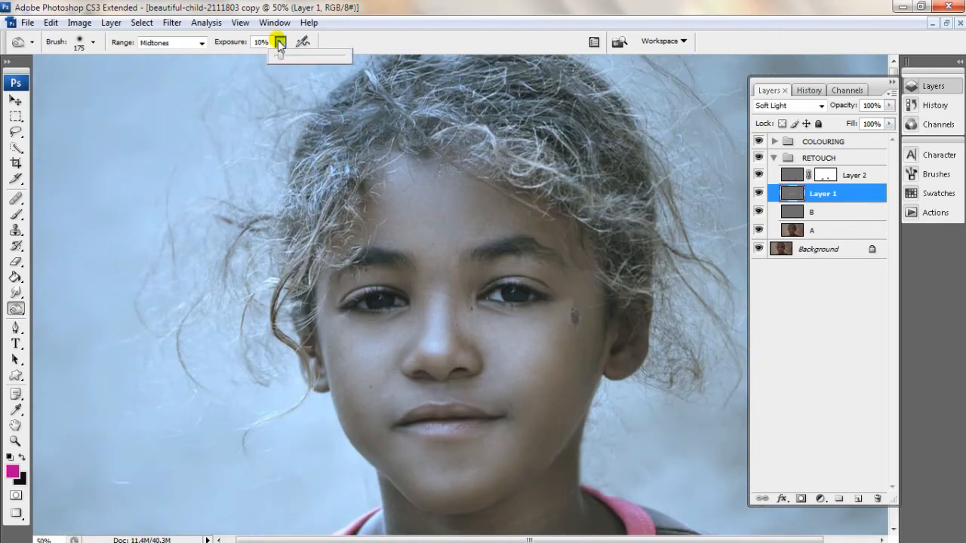
{"action": "left_click_drag", "start_coordinate": [282, 56], "coordinate": [293, 58]}
{"action": "left_click", "coordinate": [323, 163]}
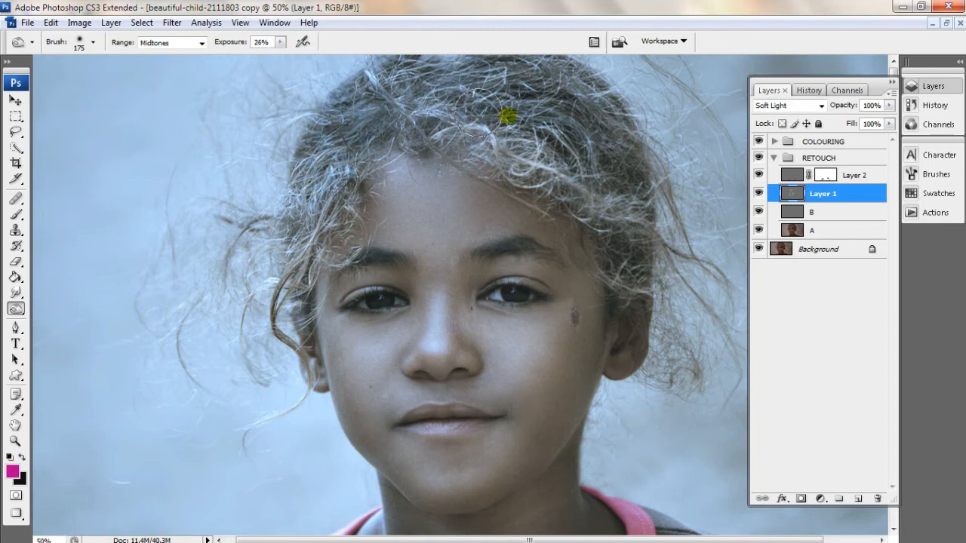
{"action": "mouse_move", "coordinate": [439, 107]}
{"action": "left_mouse_down"}
{"action": "mouse_move", "coordinate": [560, 166]}
{"action": "mouse_move", "coordinate": [626, 262]}
{"action": "mouse_move", "coordinate": [611, 200]}
{"action": "mouse_move", "coordinate": [477, 142]}
{"action": "mouse_move", "coordinate": [480, 180]}
{"action": "mouse_move", "coordinate": [460, 164]}
{"action": "mouse_move", "coordinate": [391, 151]}
{"action": "mouse_move", "coordinate": [343, 184]}
{"action": "mouse_move", "coordinate": [297, 271]}
{"action": "mouse_move", "coordinate": [307, 249]}
{"action": "mouse_move", "coordinate": [292, 330]}
{"action": "mouse_move", "coordinate": [262, 355]}
{"action": "mouse_move", "coordinate": [272, 191]}
{"action": "mouse_move", "coordinate": [349, 94]}
{"action": "mouse_move", "coordinate": [361, 125]}
{"action": "mouse_move", "coordinate": [444, 98]}
{"action": "mouse_move", "coordinate": [419, 76]}
{"action": "mouse_move", "coordinate": [584, 119]}
{"action": "mouse_move", "coordinate": [637, 201]}
{"action": "left_mouse_up"}
{"action": "key", "text": "bracketright"}
{"action": "key", "text": "bracketleft"}
{"action": "key", "text": "bracketright"}
{"action": "key", "text": "bracketright"}
{"action": "key", "text": "bracketright"}
{"action": "key", "text": "bracketright"}
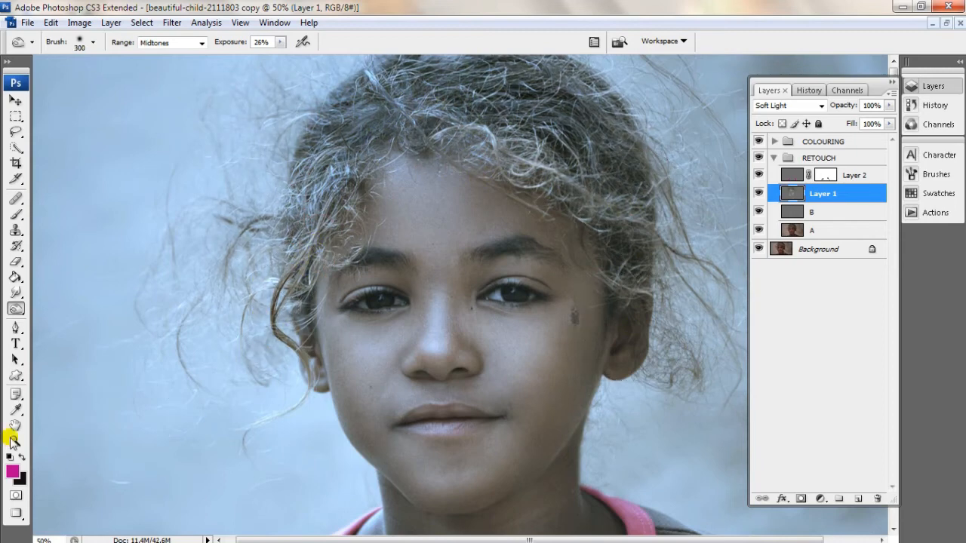
Burn the outer edge of the cheek beside the hanging hair strand with a 125 px brush at 26% exposure.
{"action": "left_click", "coordinate": [15, 441]}
{"action": "right_click", "coordinate": [408, 326]}
{"action": "left_click", "coordinate": [431, 328]}
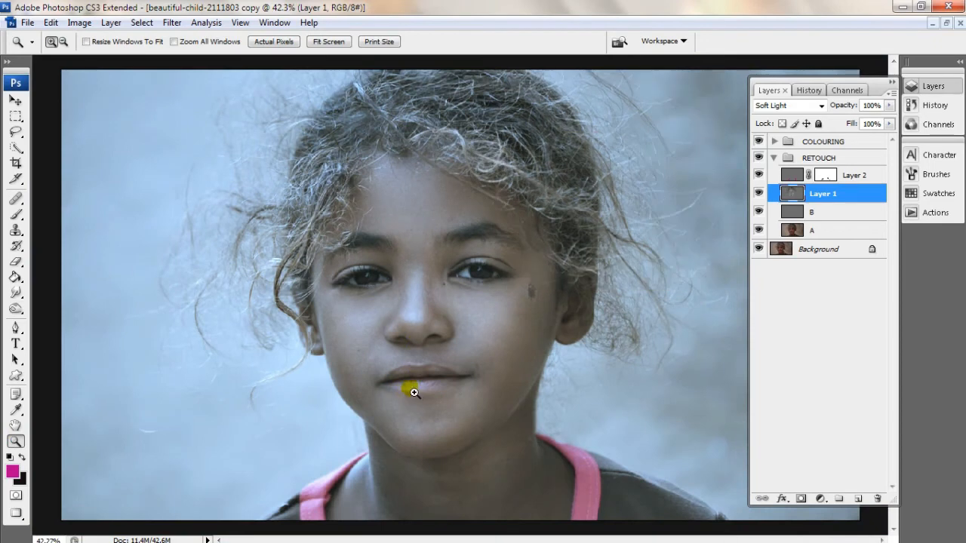
{"action": "left_click", "coordinate": [414, 393]}
{"action": "left_click", "coordinate": [15, 309]}
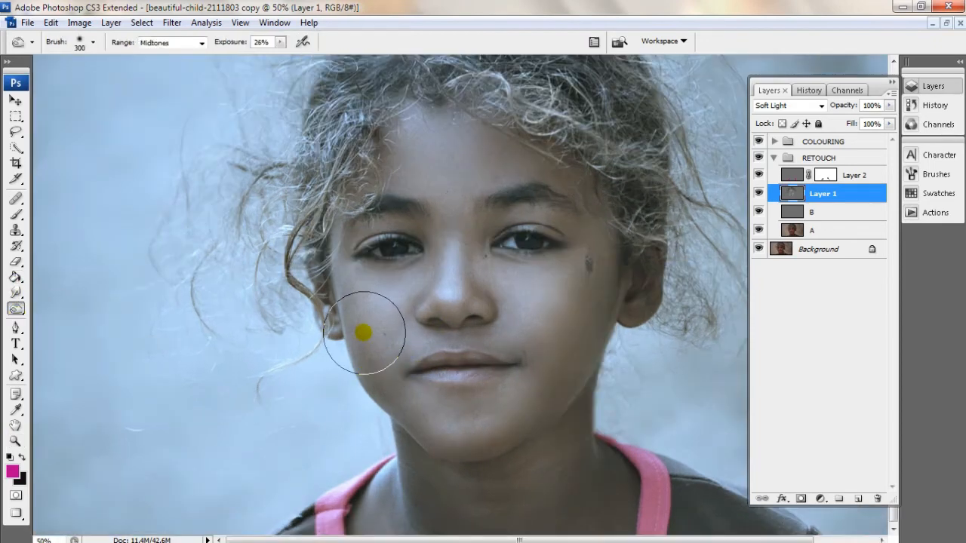
{"action": "key", "text": "bracketleft"}
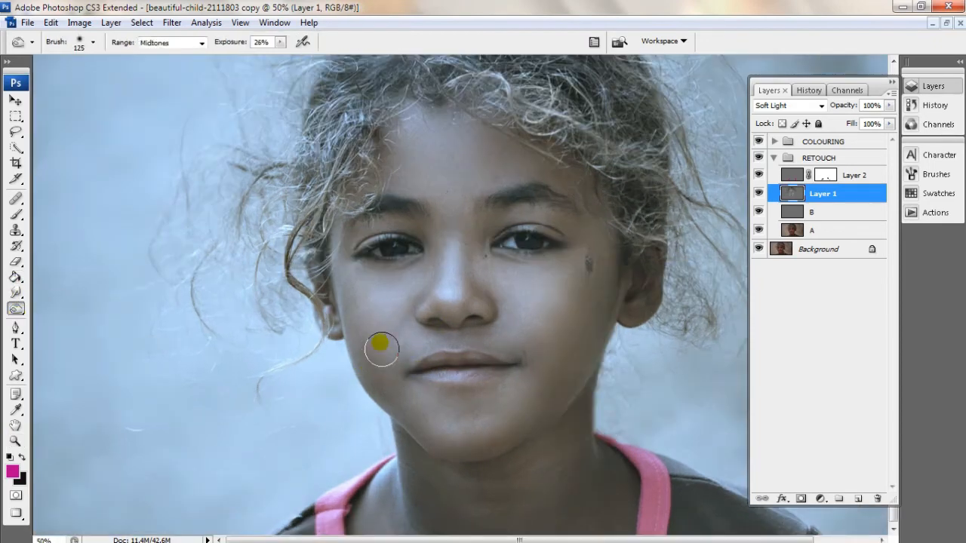
{"action": "left_click", "coordinate": [354, 287]}
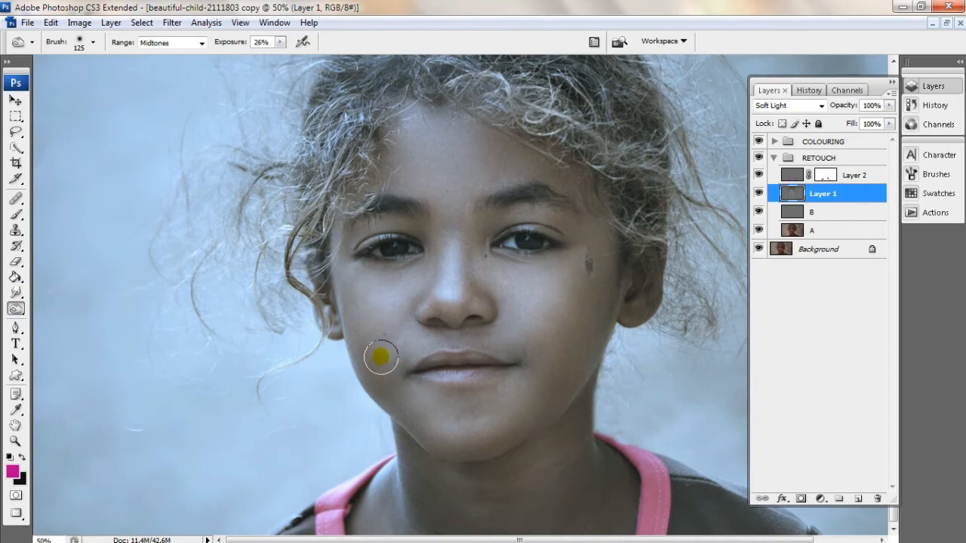
{"action": "scroll", "coordinate": [308, 382], "scroll_direction": "down", "scroll_amount": 1}
{"action": "scroll", "coordinate": [398, 364], "scroll_direction": "down", "scroll_amount": 6}
{"action": "left_click", "coordinate": [17, 442]}
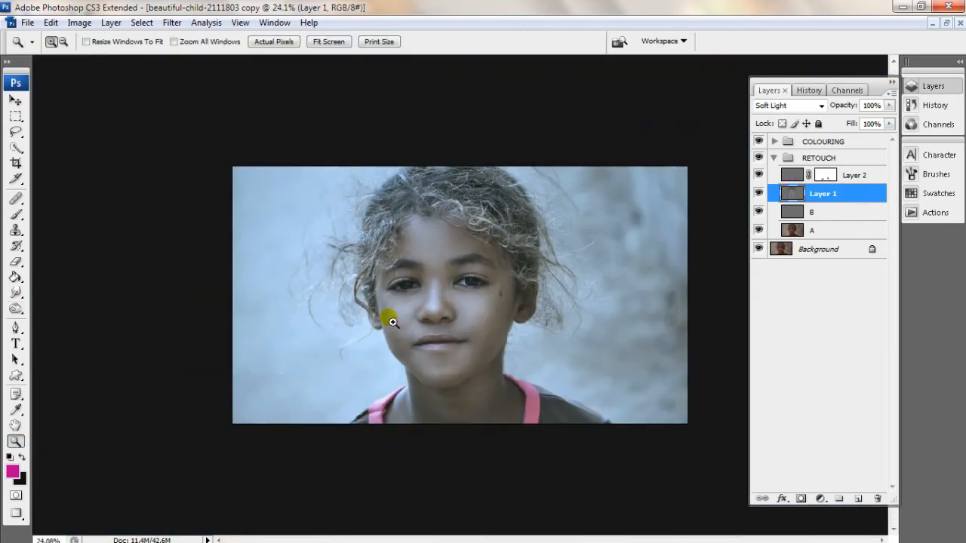
{"action": "scroll", "coordinate": [487, 299], "scroll_direction": "up", "scroll_amount": 6}
{"action": "scroll", "coordinate": [488, 305], "scroll_direction": "down", "scroll_amount": 5}
{"action": "scroll", "coordinate": [492, 308], "scroll_direction": "down", "scroll_amount": 1}
Create a layer group named FINISH and move the COLOURING and RETOUCH groups into it.
{"action": "left_click", "coordinate": [774, 157]}
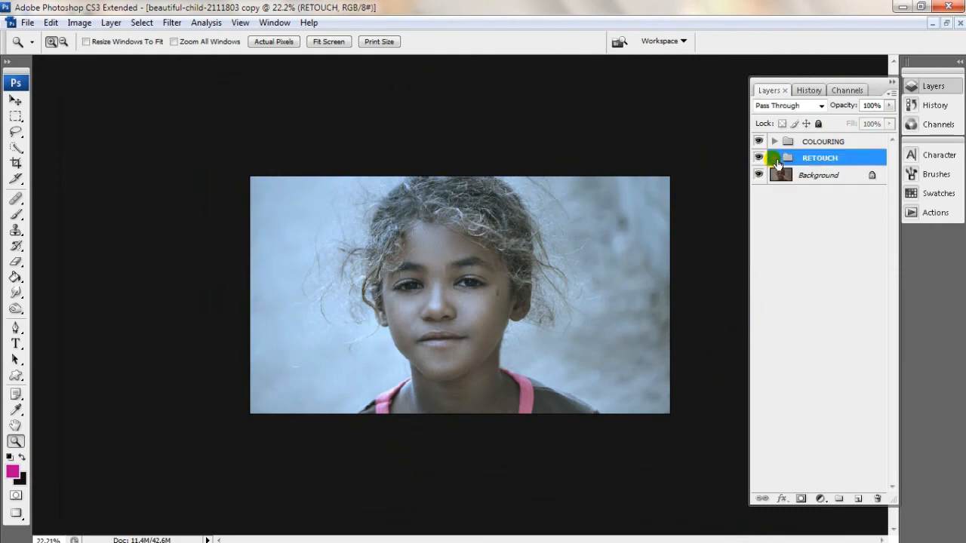
{"action": "left_click", "coordinate": [828, 145]}
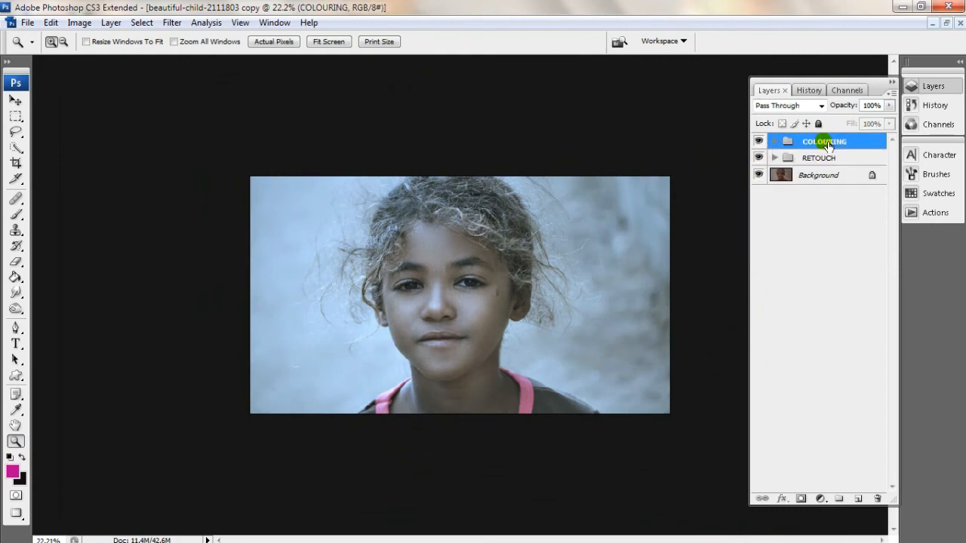
{"action": "left_click", "coordinate": [838, 499]}
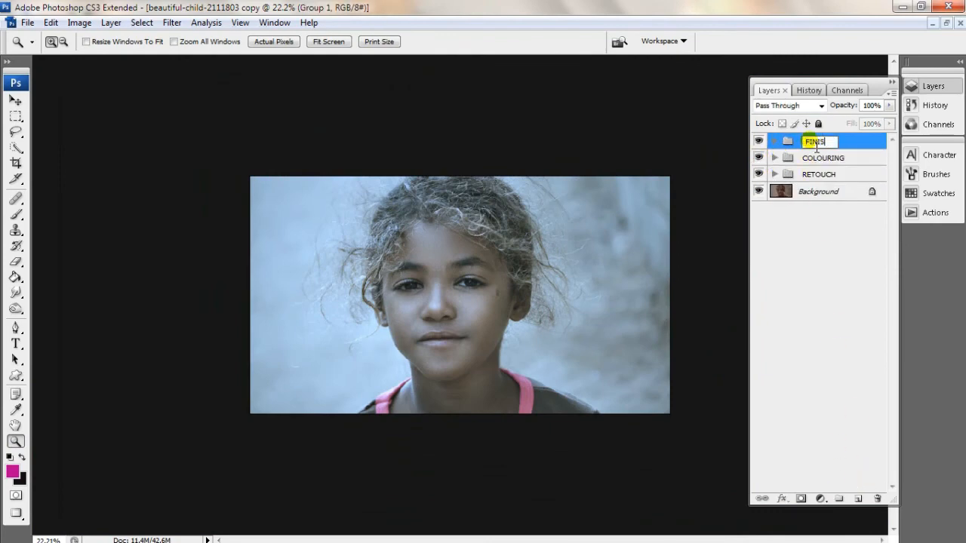
{"action": "left_click", "coordinate": [832, 159]}
{"action": "left_click", "coordinate": [830, 175], "text": "shift"}
{"action": "left_click_drag", "start_coordinate": [830, 173], "coordinate": [823, 142]}
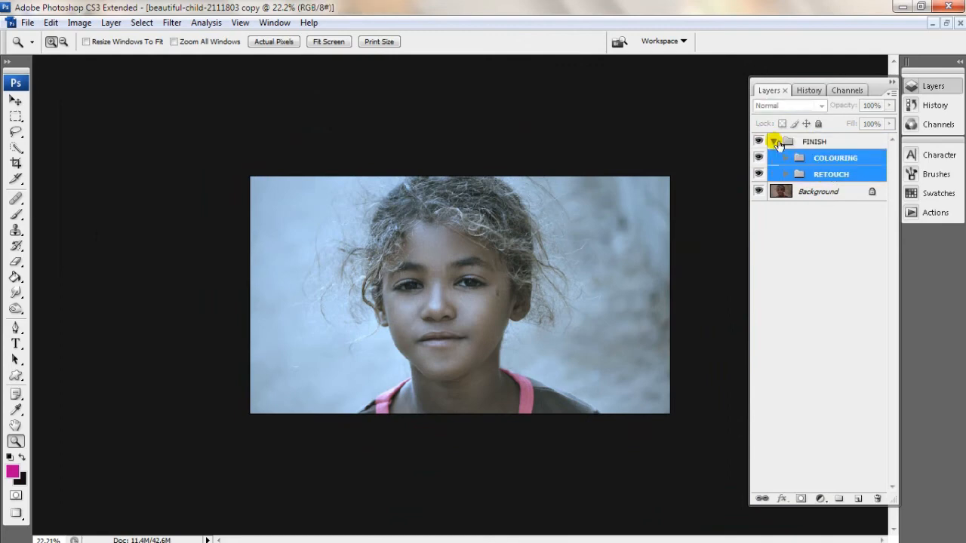
{"action": "left_click", "coordinate": [775, 141]}
Hide and show the FINISH group to compare the edit with the original photo.
{"action": "left_click", "coordinate": [758, 141]}
{"action": "left_click", "coordinate": [759, 142]}
{"action": "left_click", "coordinate": [464, 329]}
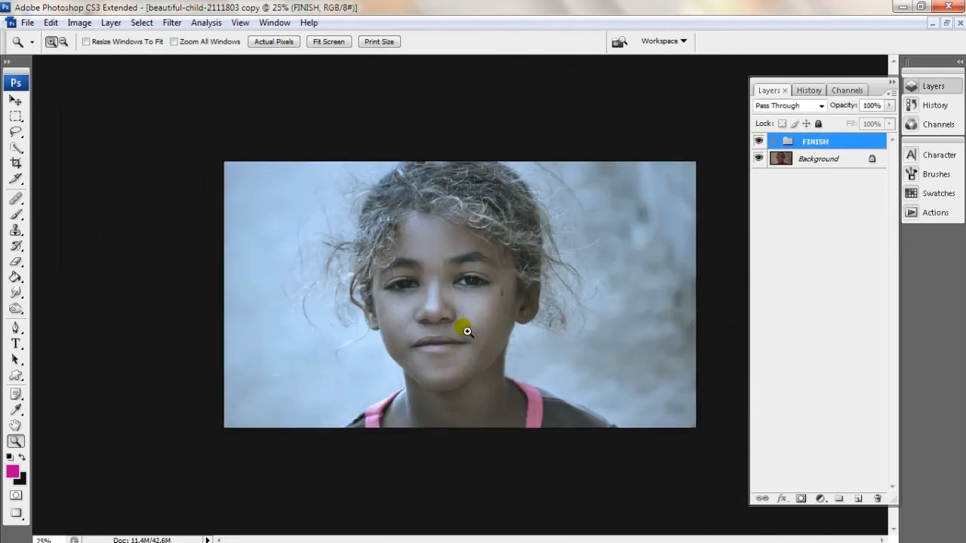
Add a Gradient Fill layer at the top of the COLOURING group and set the gradient's starting color stop to black.
{"action": "left_click", "coordinate": [775, 141]}
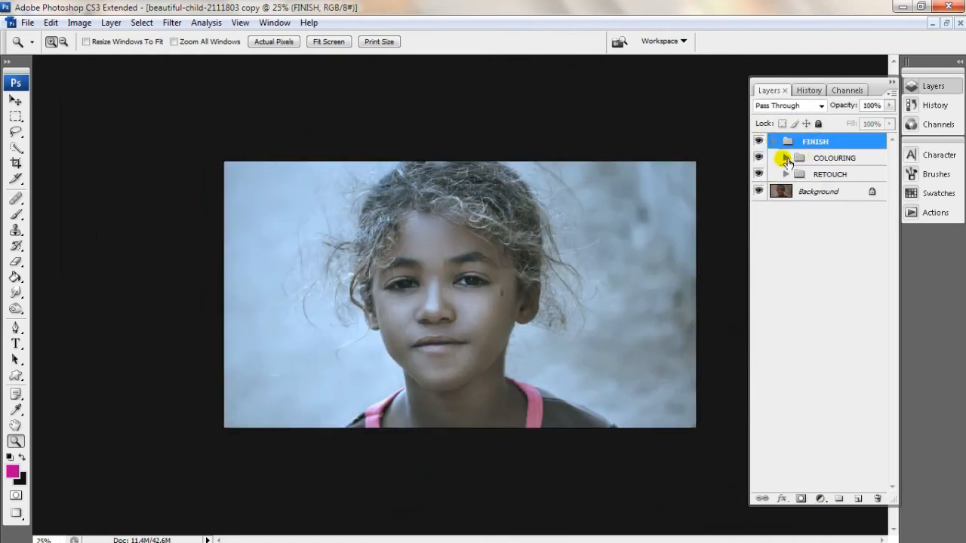
{"action": "left_click", "coordinate": [787, 157]}
{"action": "left_click", "coordinate": [838, 174]}
{"action": "left_click", "coordinate": [821, 499]}
{"action": "left_click", "coordinate": [830, 231]}
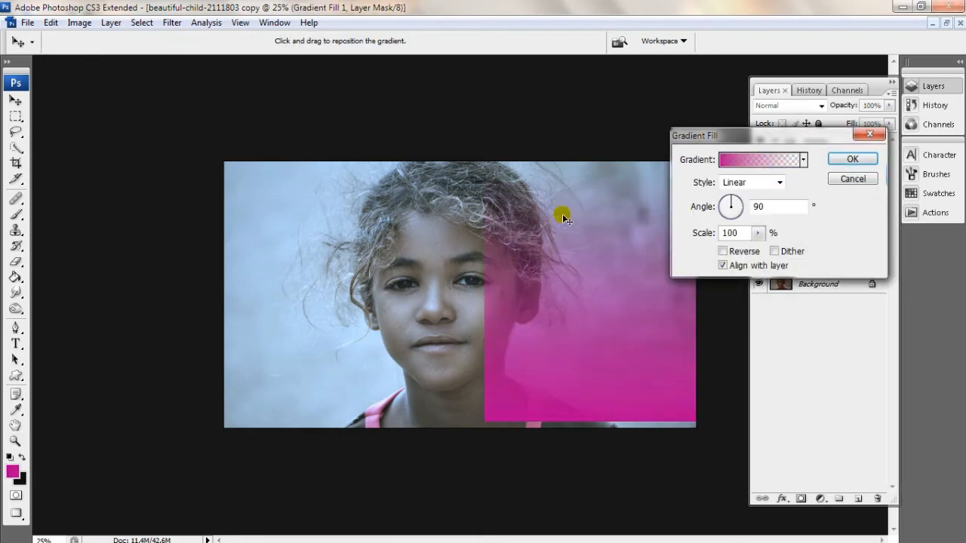
{"action": "left_click", "coordinate": [759, 159]}
{"action": "left_click", "coordinate": [634, 303]}
{"action": "left_click", "coordinate": [692, 362]}
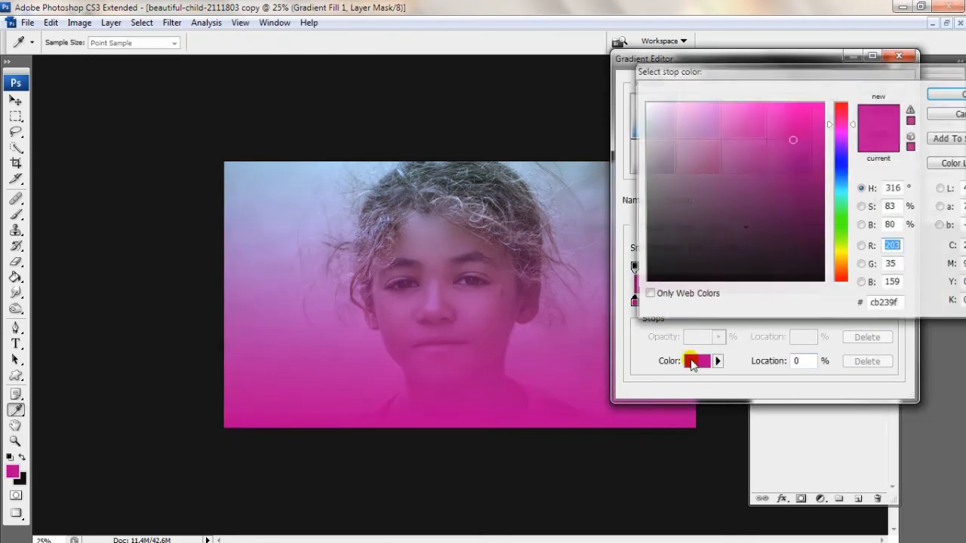
{"action": "left_click", "coordinate": [648, 279]}
{"action": "left_click", "coordinate": [948, 94]}
Set the gradient's color stop at location 100% to dark blue #011023 and apply the Gradient Fill.
{"action": "left_click", "coordinate": [896, 303]}
{"action": "left_click", "coordinate": [702, 360]}
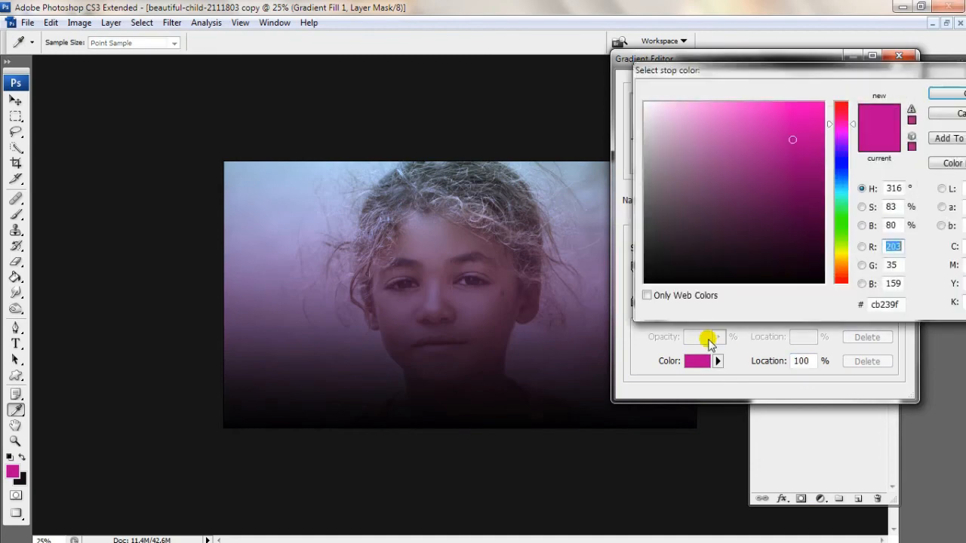
{"action": "left_click", "coordinate": [840, 175]}
{"action": "left_click", "coordinate": [821, 263]}
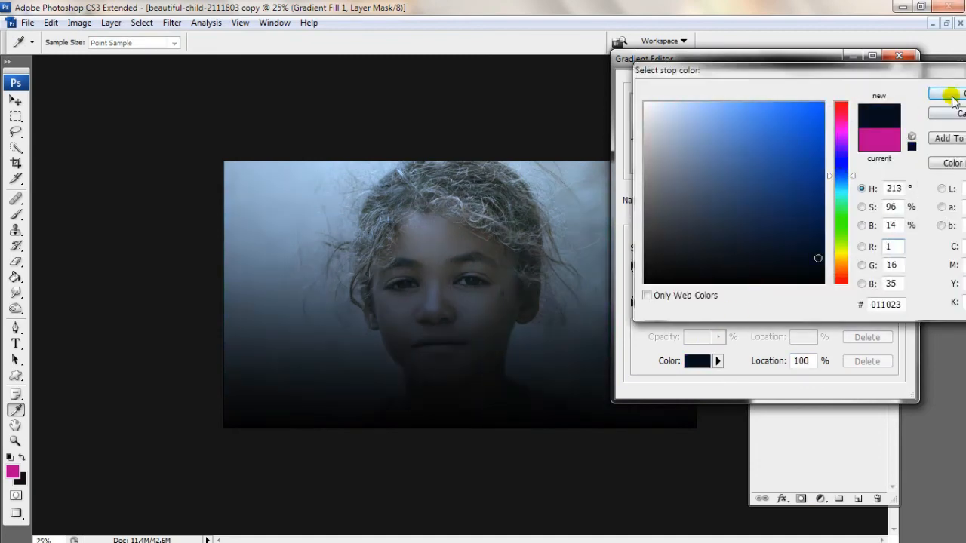
{"action": "left_click", "coordinate": [948, 94]}
{"action": "left_click", "coordinate": [880, 90]}
{"action": "left_click", "coordinate": [857, 158]}
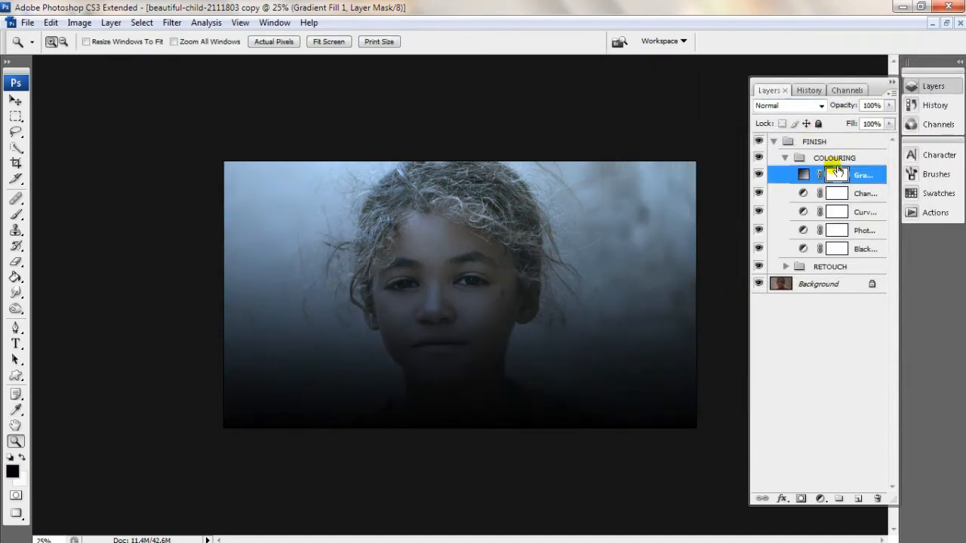
Change the Gradient Fill to a reversed Radial style and enlarge its scale to form a vignette around the face.
{"action": "double_click", "coordinate": [805, 175]}
{"action": "left_click", "coordinate": [762, 159]}
{"action": "left_click", "coordinate": [878, 110]}
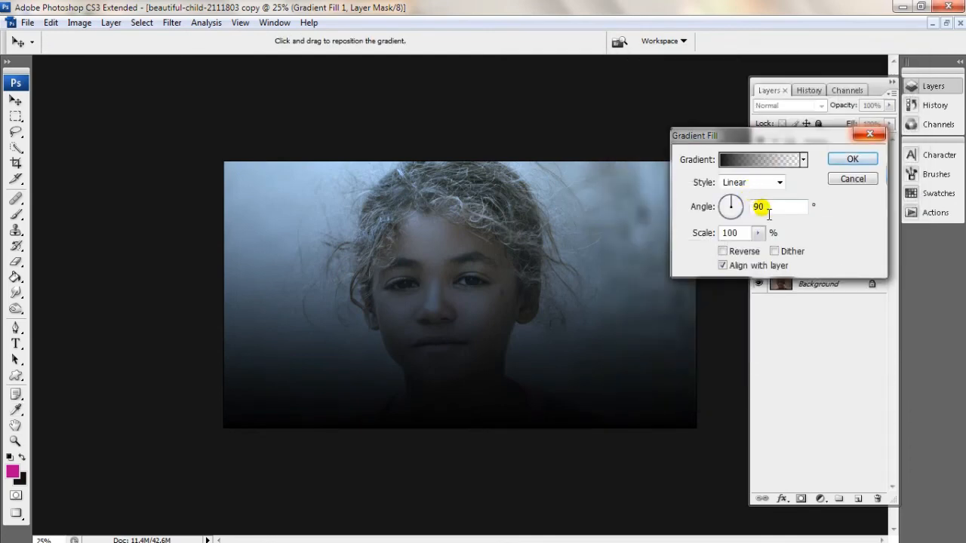
{"action": "left_click", "coordinate": [755, 182]}
{"action": "left_click", "coordinate": [736, 207]}
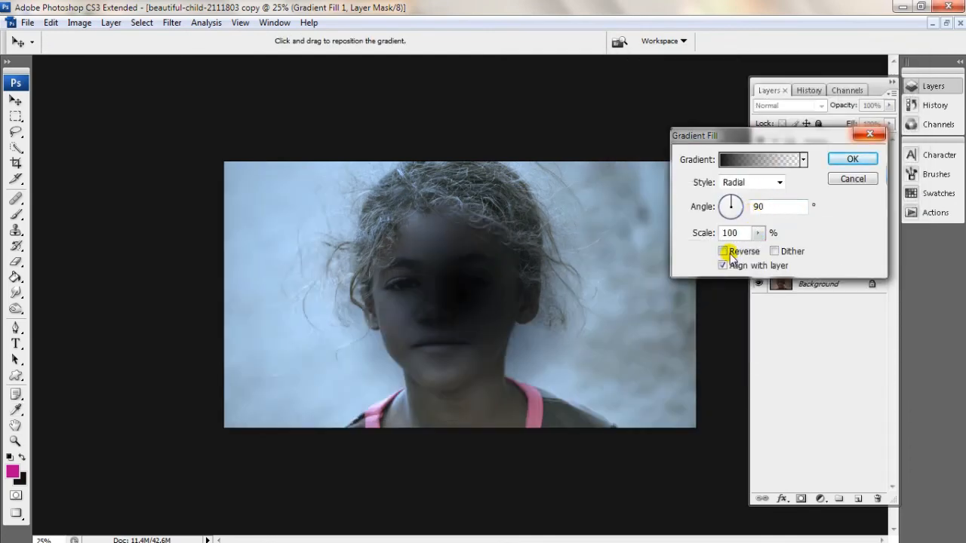
{"action": "left_click", "coordinate": [730, 254]}
{"action": "left_click", "coordinate": [759, 233]}
{"action": "left_click_drag", "start_coordinate": [769, 251], "coordinate": [792, 250]}
{"action": "left_click", "coordinate": [852, 161]}
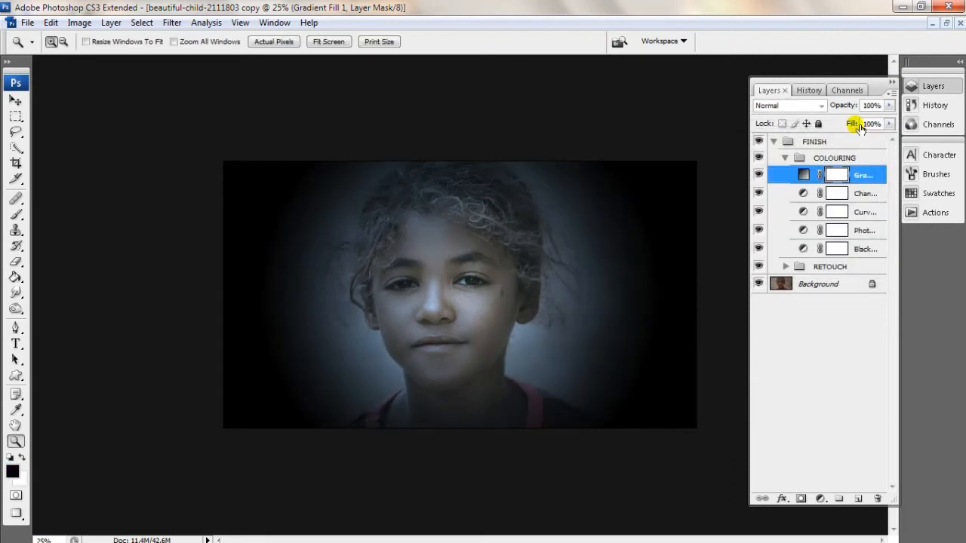
Set the Gradient Fill layer's blend mode to Overlay and its opacity to 36%.
{"action": "left_click_drag", "start_coordinate": [821, 123], "coordinate": [833, 127]}
{"action": "left_click", "coordinate": [785, 107]}
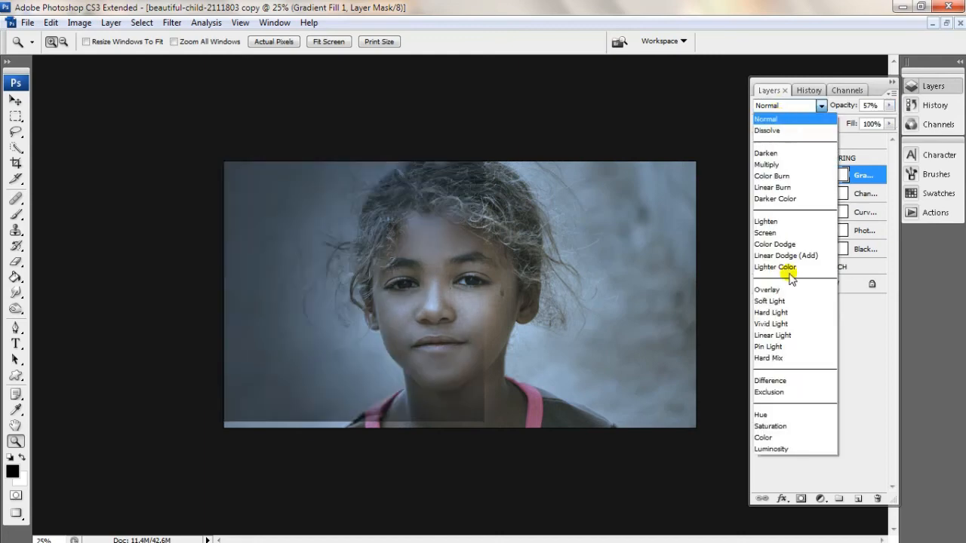
{"action": "left_click", "coordinate": [789, 289]}
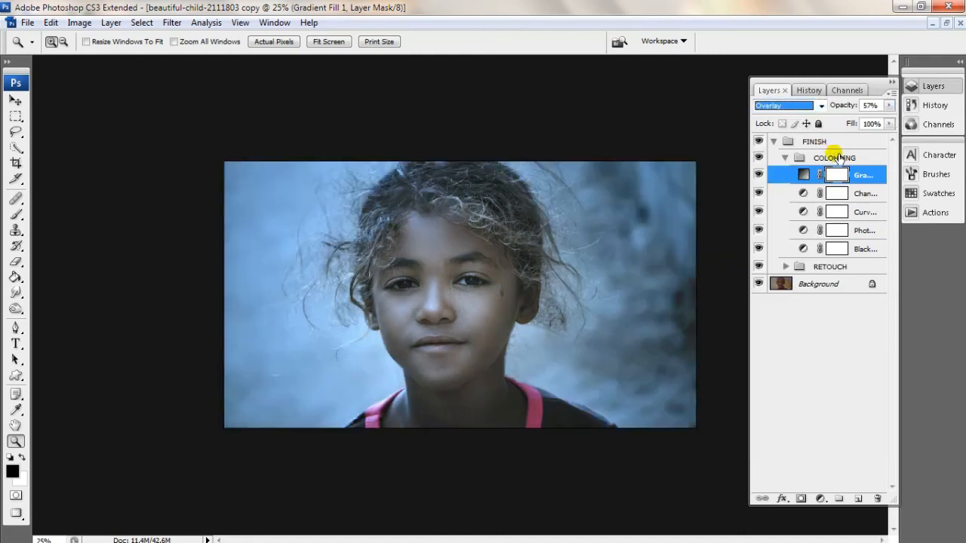
{"action": "left_click_drag", "start_coordinate": [890, 107], "coordinate": [843, 123]}
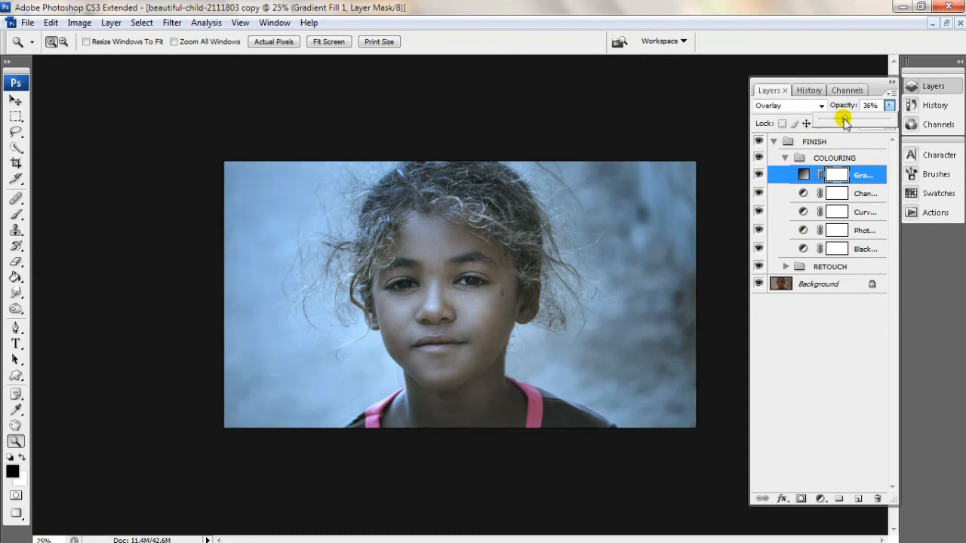
{"action": "left_click", "coordinate": [475, 314]}
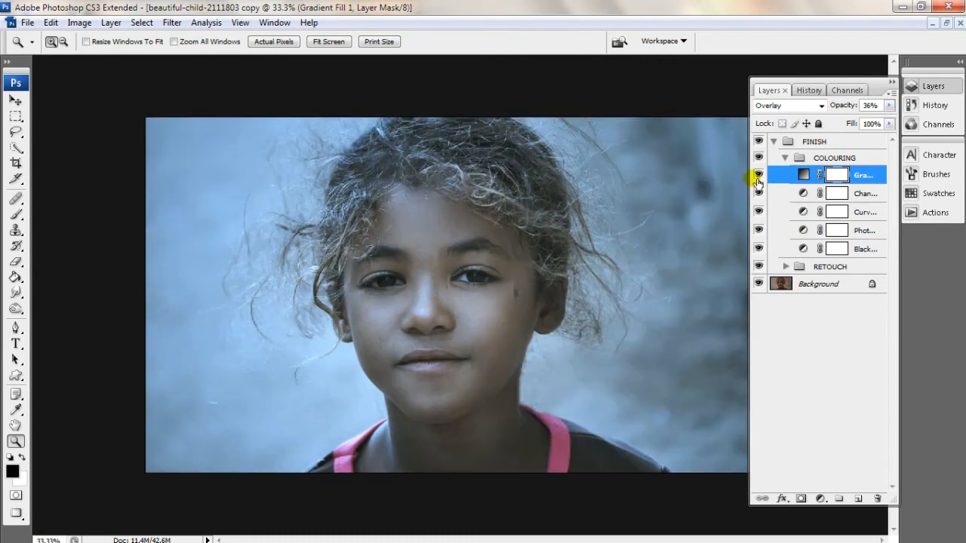
Paint black on the Gradient Fill's mask over the middle of the face with a 1000 px brush.
{"action": "left_click", "coordinate": [758, 174]}
{"action": "left_click", "coordinate": [759, 174]}
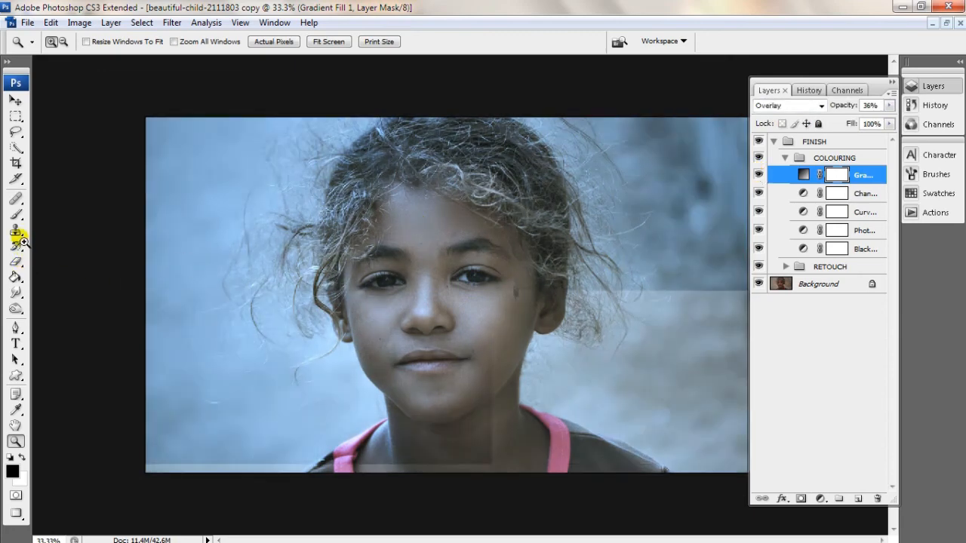
{"action": "left_click", "coordinate": [16, 214]}
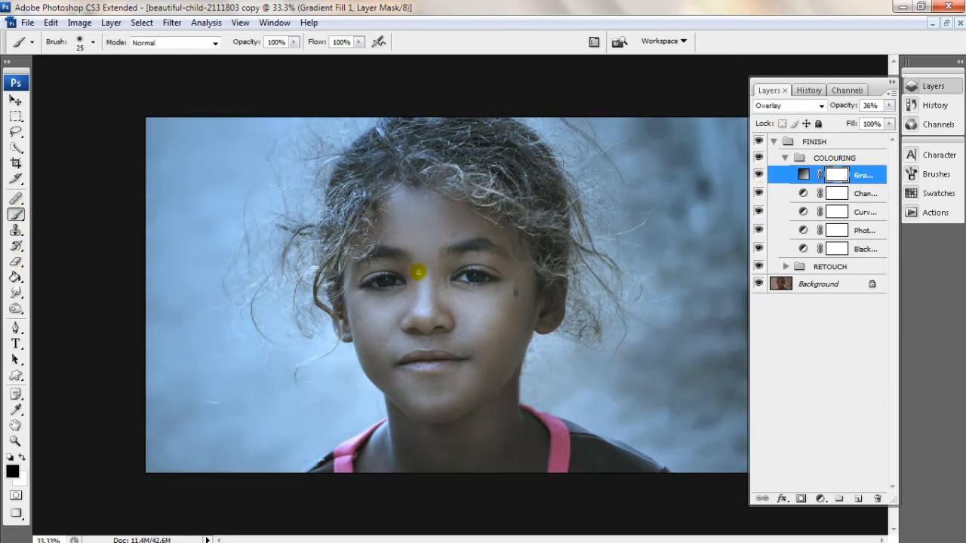
{"action": "key", "text": "bracketright"}
{"action": "key", "text": "bracketright"}
{"action": "key", "text": "bracketright"}
{"action": "key", "text": "bracketright"}
{"action": "key", "text": "bracketright"}
{"action": "key", "text": "bracketright"}
{"action": "key", "text": "bracketright"}
{"action": "key", "text": "bracketright"}
{"action": "key", "text": "bracketright"}
{"action": "key", "text": "bracketright"}
{"action": "key", "text": "bracketright"}
{"action": "key", "text": "bracketright"}
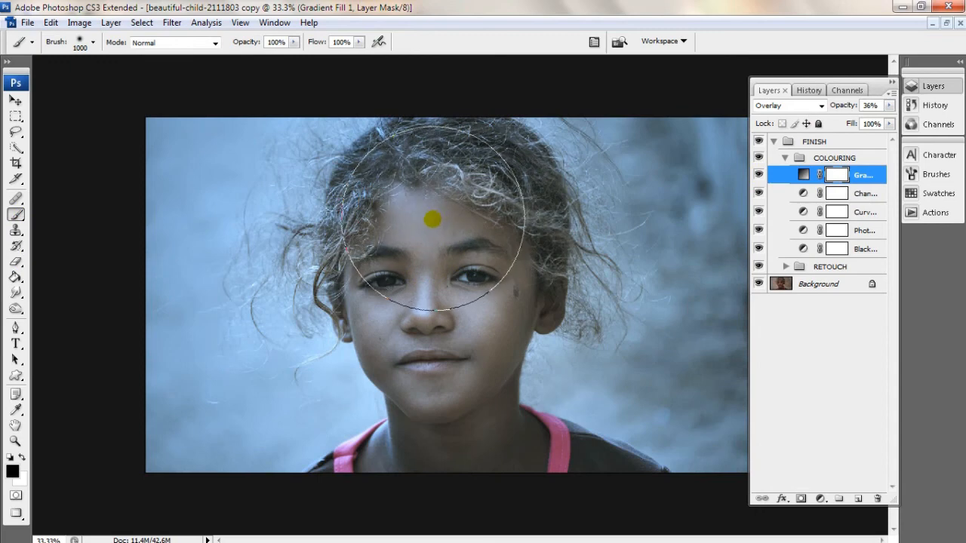
{"action": "left_click", "coordinate": [410, 265]}
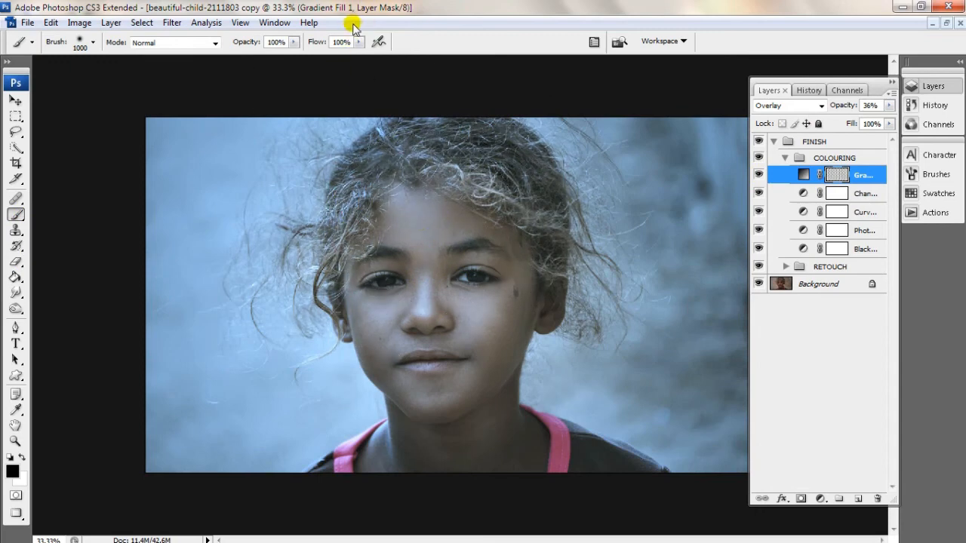
Lower the brush flow to 59% and paint the gradient's mask over the hair and, at 150 px, beside the eye.
{"action": "left_click_drag", "start_coordinate": [359, 42], "coordinate": [329, 56]}
{"action": "left_click", "coordinate": [449, 151]}
{"action": "key", "text": "bracketleft"}
{"action": "key", "text": "bracketleft"}
{"action": "key", "text": "bracketleft"}
{"action": "key", "text": "bracketleft"}
{"action": "key", "text": "bracketleft"}
{"action": "key", "text": "bracketleft"}
{"action": "key", "text": "bracketleft"}
{"action": "key", "text": "bracketleft"}
{"action": "key", "text": "bracketleft"}
{"action": "key", "text": "bracketleft"}
{"action": "key", "text": "bracketleft"}
{"action": "left_click_drag", "start_coordinate": [366, 289], "coordinate": [348, 286]}
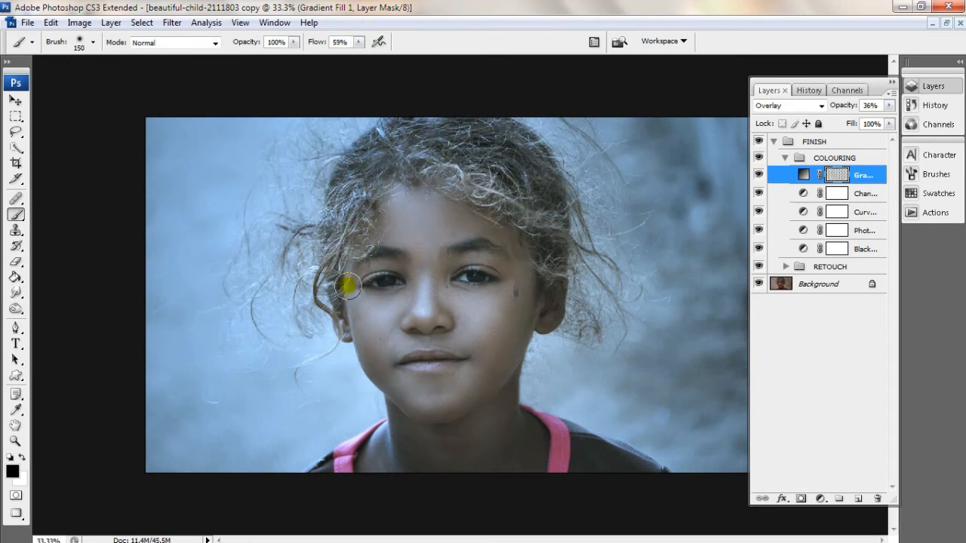
Mask the gradient off the rest of the face, neck and hair with a brush enlarged from 800 to about 1300 px.
{"action": "key", "text": "bracketright"}
{"action": "key", "text": "bracketright"}
{"action": "key", "text": "bracketright"}
{"action": "key", "text": "bracketright"}
{"action": "key", "text": "bracketright"}
{"action": "key", "text": "bracketright"}
{"action": "key", "text": "bracketright"}
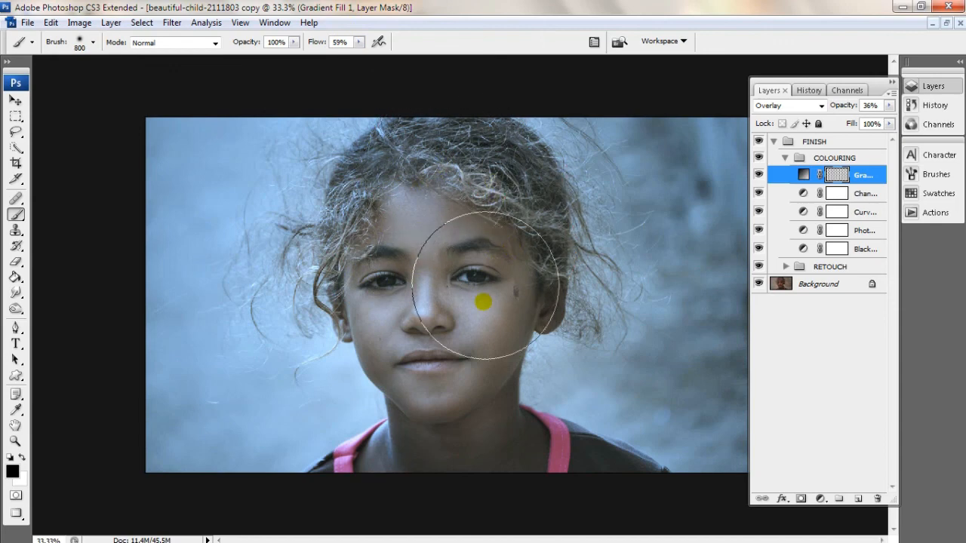
{"action": "mouse_move", "coordinate": [458, 452]}
{"action": "left_mouse_down"}
{"action": "mouse_move", "coordinate": [410, 443]}
{"action": "mouse_move", "coordinate": [434, 460]}
{"action": "mouse_move", "coordinate": [522, 458]}
{"action": "mouse_move", "coordinate": [437, 434]}
{"action": "mouse_move", "coordinate": [394, 388]}
{"action": "mouse_move", "coordinate": [366, 393]}
{"action": "mouse_move", "coordinate": [465, 328]}
{"action": "mouse_move", "coordinate": [478, 291]}
{"action": "mouse_move", "coordinate": [510, 264]}
{"action": "mouse_move", "coordinate": [523, 273]}
{"action": "mouse_move", "coordinate": [584, 259]}
{"action": "mouse_move", "coordinate": [360, 192]}
{"action": "mouse_move", "coordinate": [340, 250]}
{"action": "mouse_move", "coordinate": [271, 315]}
{"action": "mouse_move", "coordinate": [249, 280]}
{"action": "left_mouse_up"}
{"action": "key", "text": "bracketright"}
{"action": "key", "text": "bracketright"}
{"action": "scroll", "coordinate": [498, 286], "scroll_direction": "down", "scroll_amount": 2}
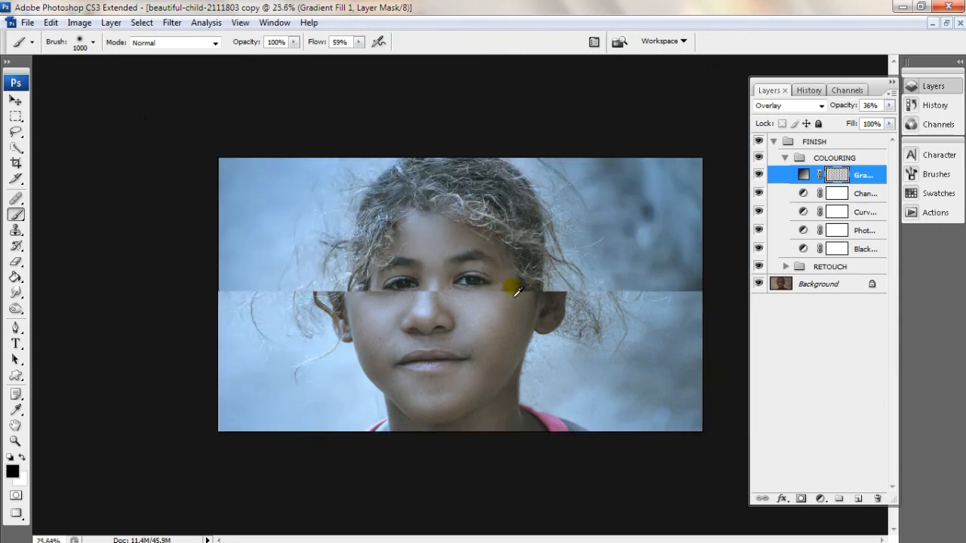
{"action": "key", "text": "bracketright"}
{"action": "key", "text": "bracketright"}
{"action": "key", "text": "bracketright"}
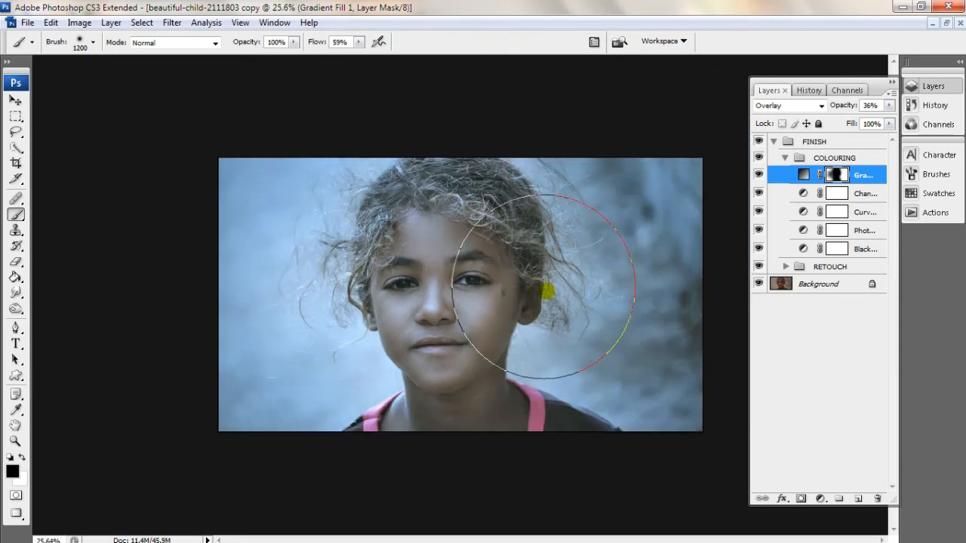
Reduce the Gradient Fill layer's opacity to 24% and check the whole portrait.
{"action": "left_click_drag", "start_coordinate": [889, 105], "coordinate": [836, 121]}
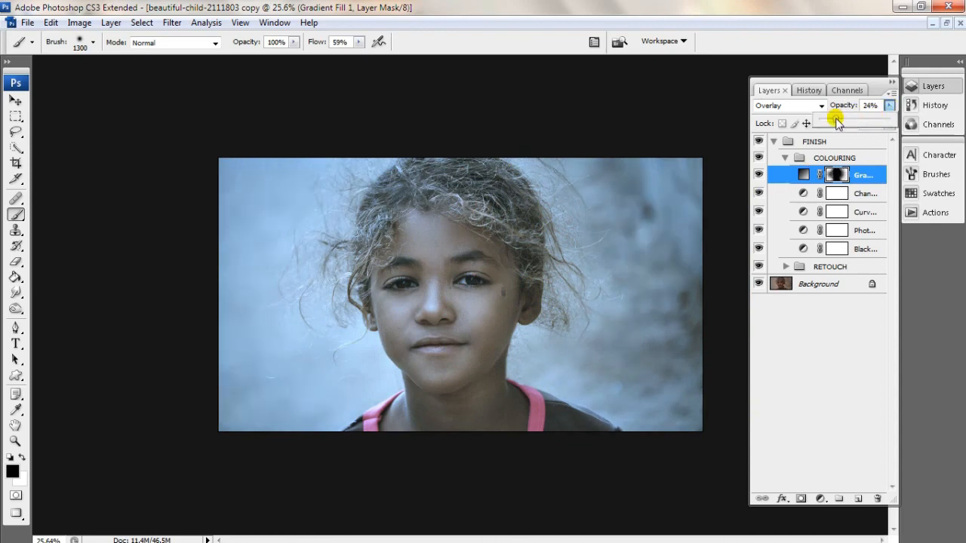
{"action": "left_click", "coordinate": [13, 440]}
{"action": "left_click", "coordinate": [457, 332], "text": "alt"}
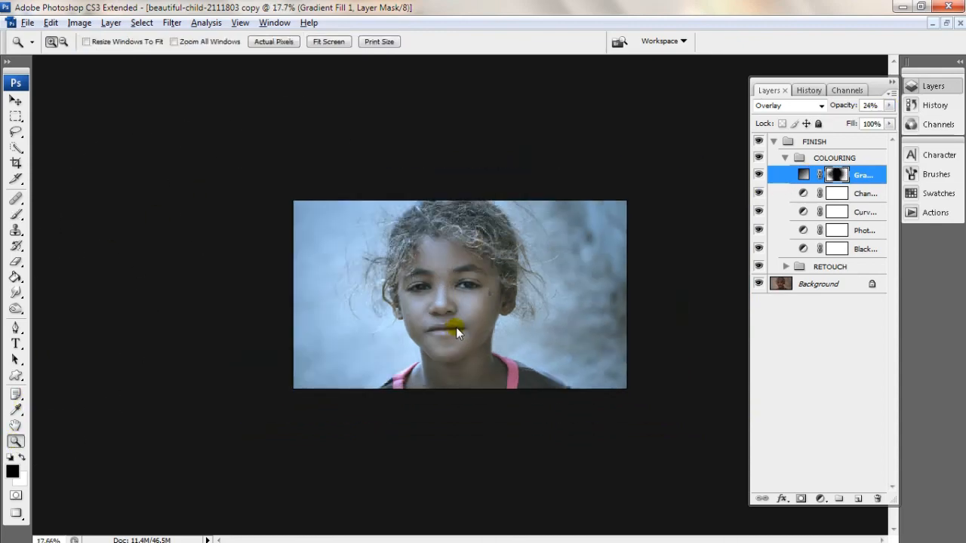
{"action": "left_click", "coordinate": [457, 329]}
{"action": "left_click", "coordinate": [458, 330]}
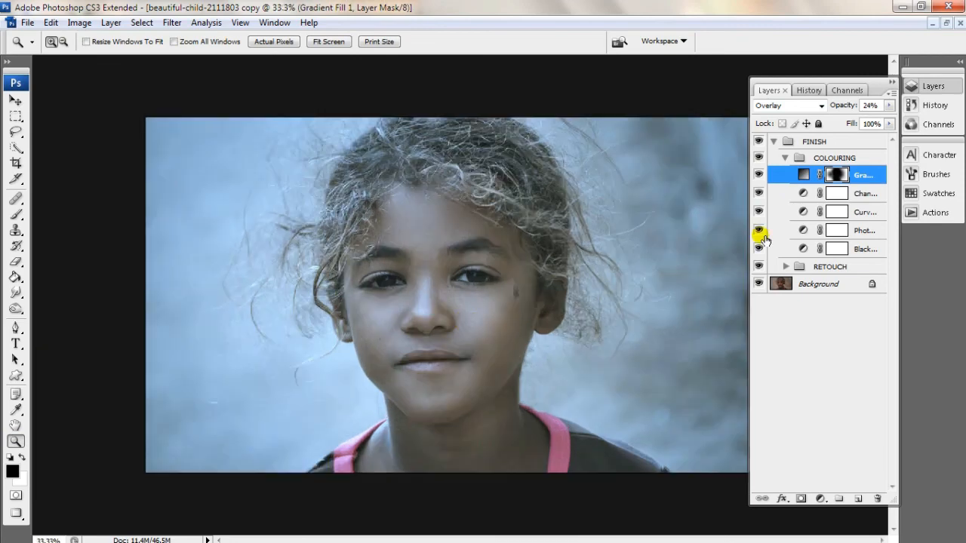
Lower the midpoint of the Curves layer's Green channel to input 125, output 122, and apply it.
{"action": "double_click", "coordinate": [803, 212]}
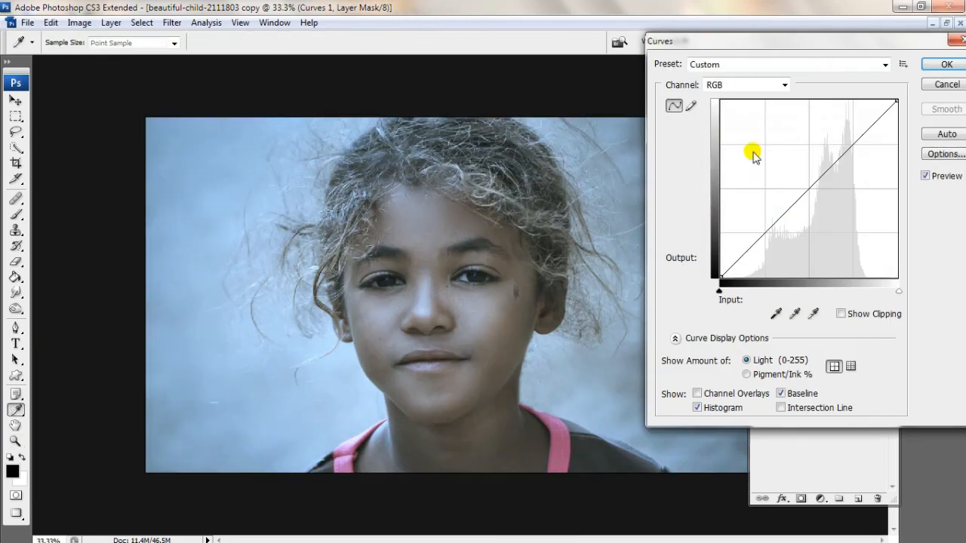
{"action": "left_click", "coordinate": [746, 87]}
{"action": "left_click", "coordinate": [718, 122]}
{"action": "left_click", "coordinate": [804, 189]}
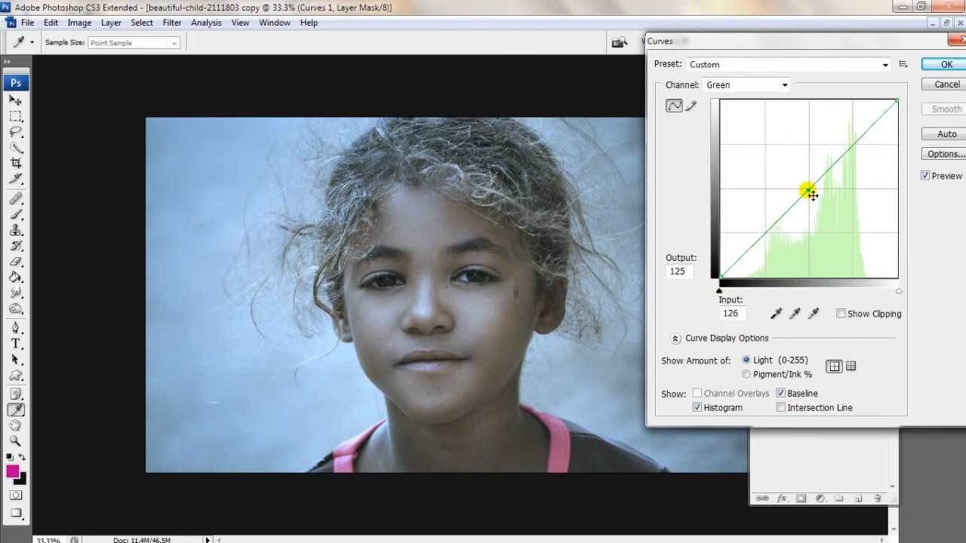
{"action": "left_click_drag", "start_coordinate": [812, 196], "coordinate": [812, 197]}
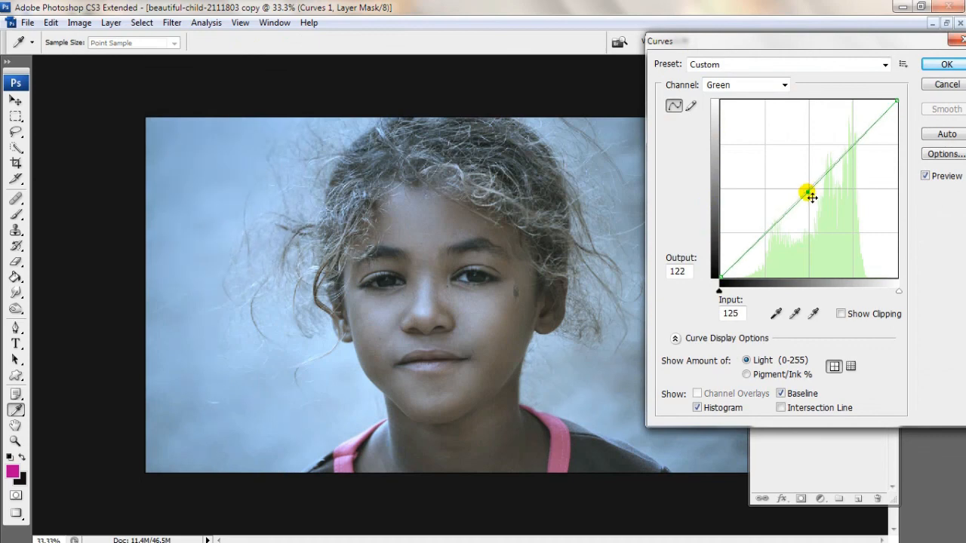
{"action": "left_click", "coordinate": [948, 65]}
Collapse the FINISH group and enlarge the view of the portrait.
{"action": "key", "text": "z"}
{"action": "left_click", "coordinate": [470, 256], "text": "alt"}
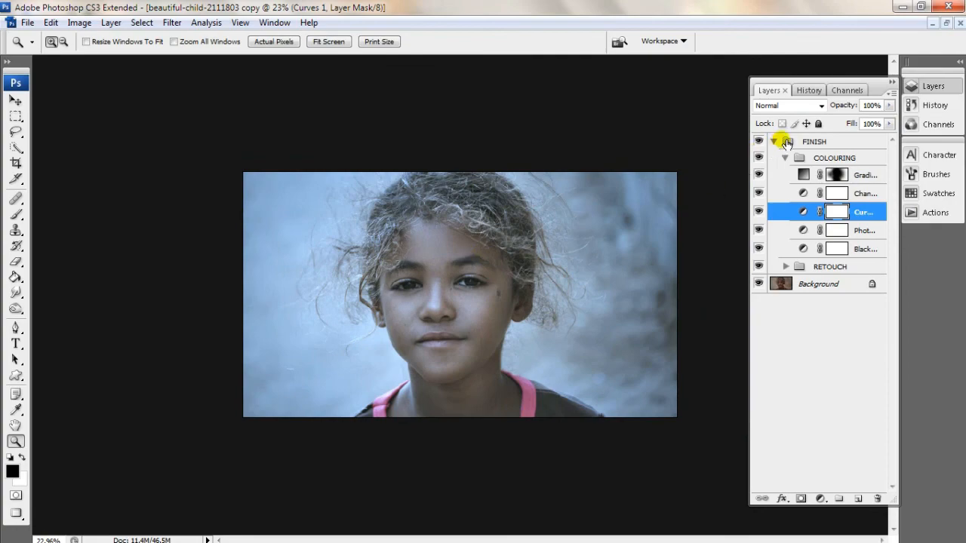
{"action": "left_click", "coordinate": [778, 143]}
{"action": "right_click", "coordinate": [462, 279]}
{"action": "left_click", "coordinate": [470, 285]}
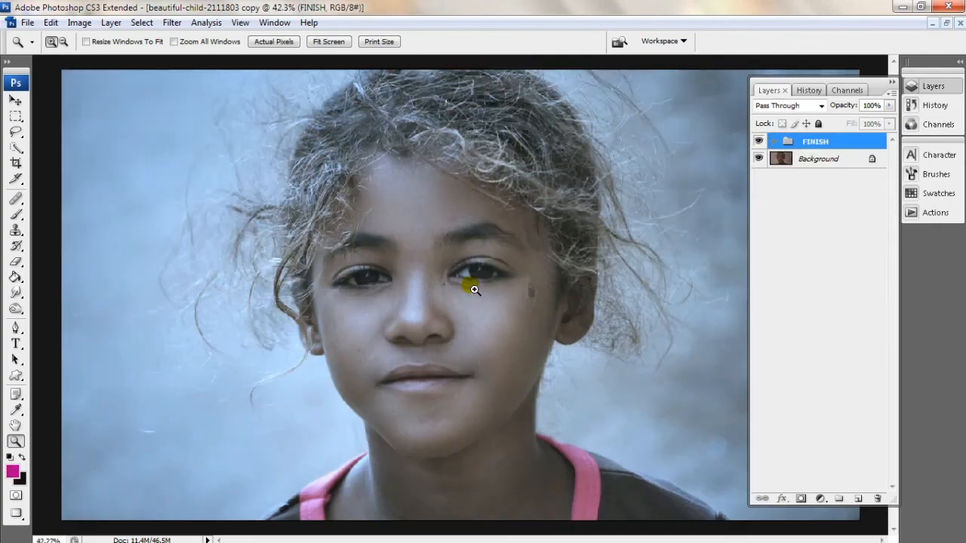